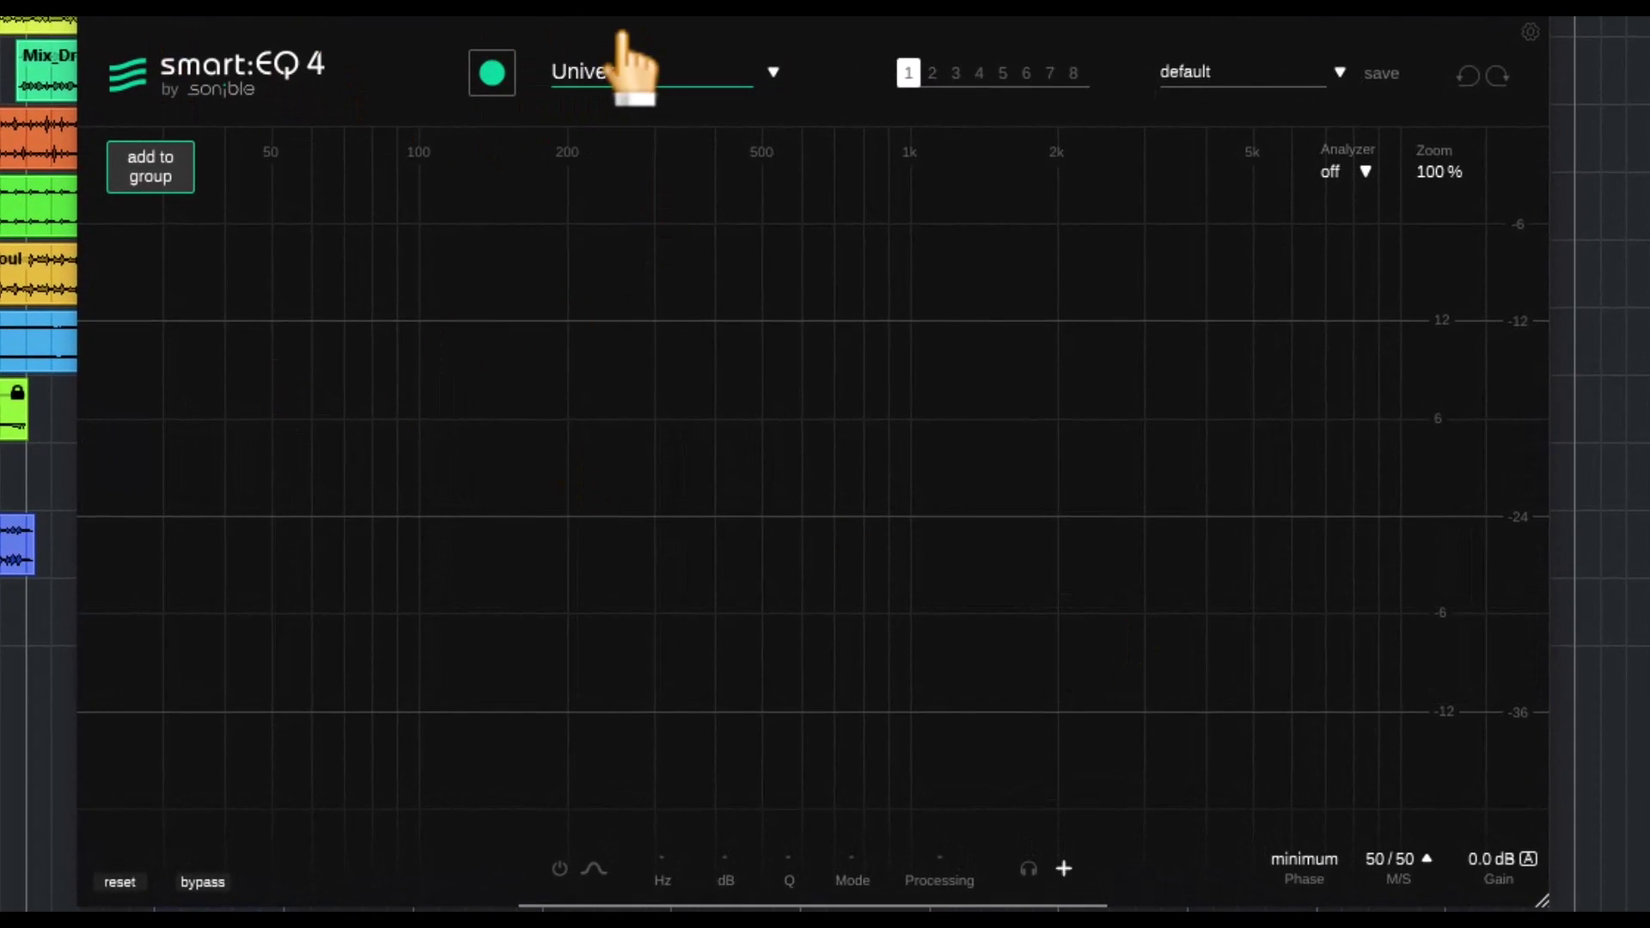
Browse the instrument and mix profiles available for the EQ, including the drum and guitar sub-profiles, keeping Universal selected.
click(774, 68)
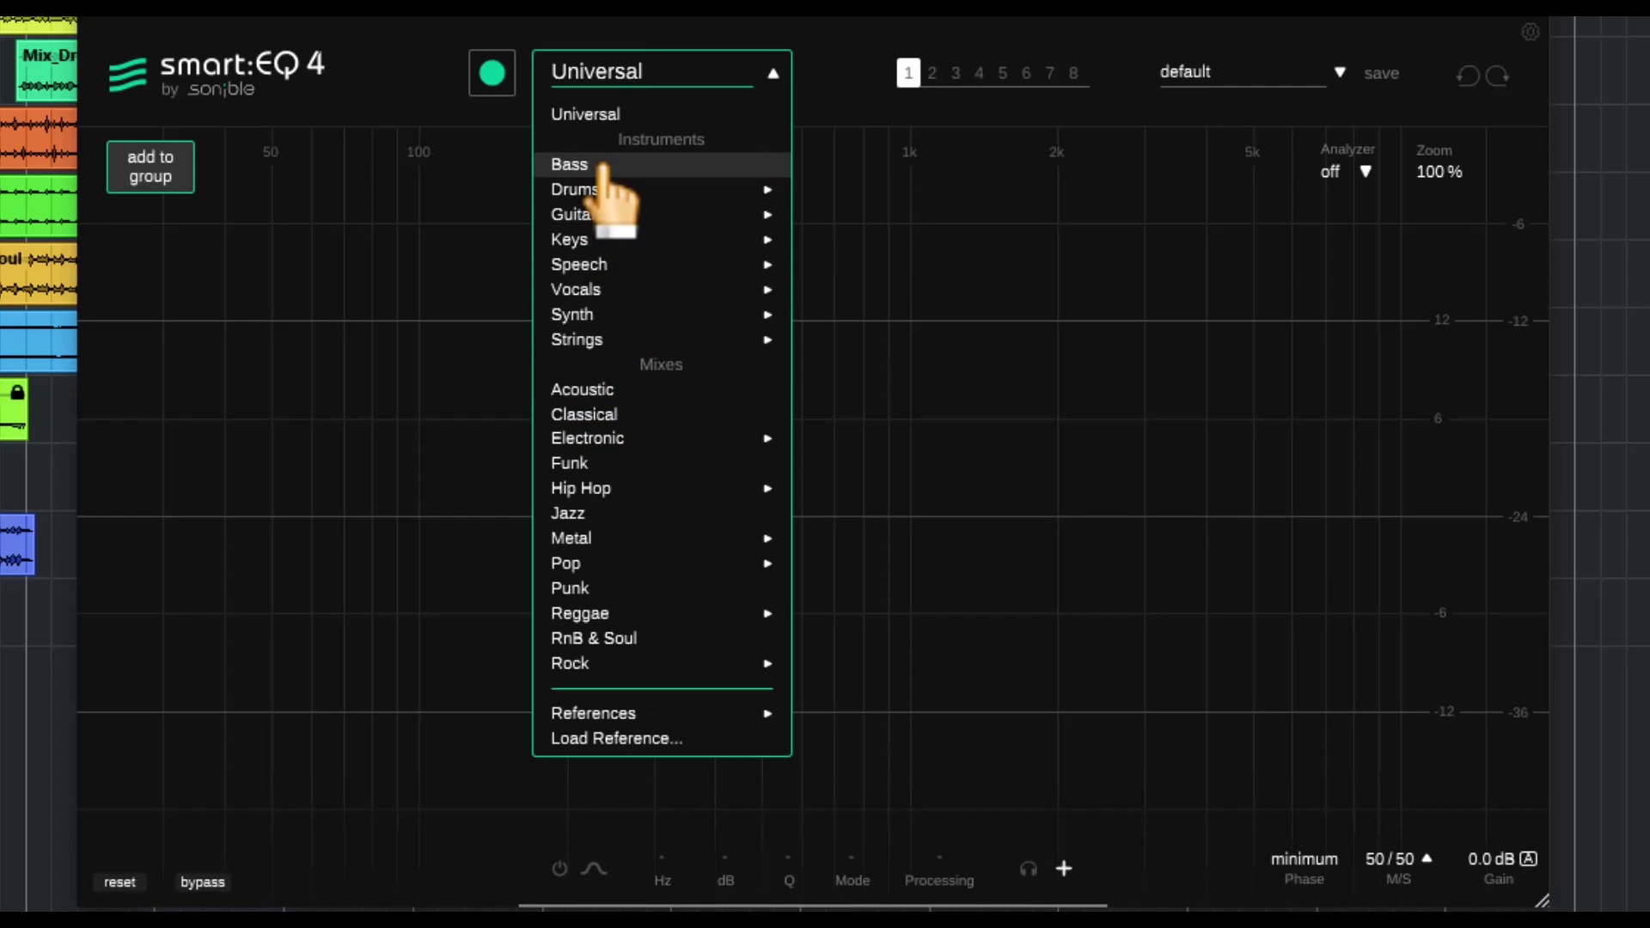
mouse_move(615, 190)
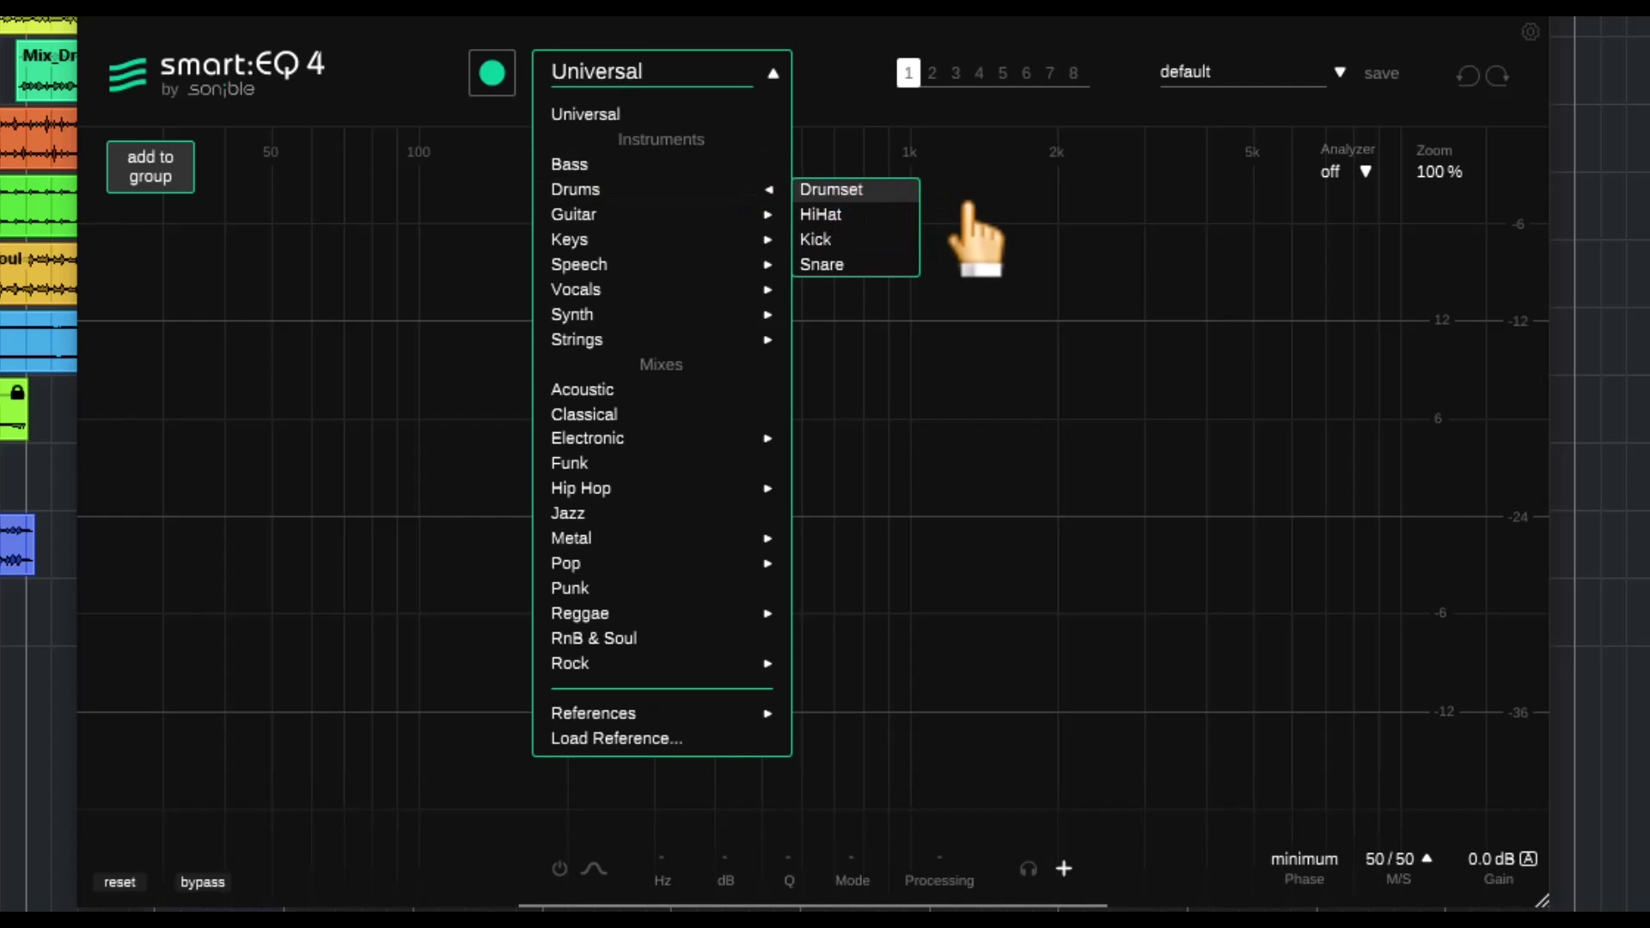
mouse_move(574, 217)
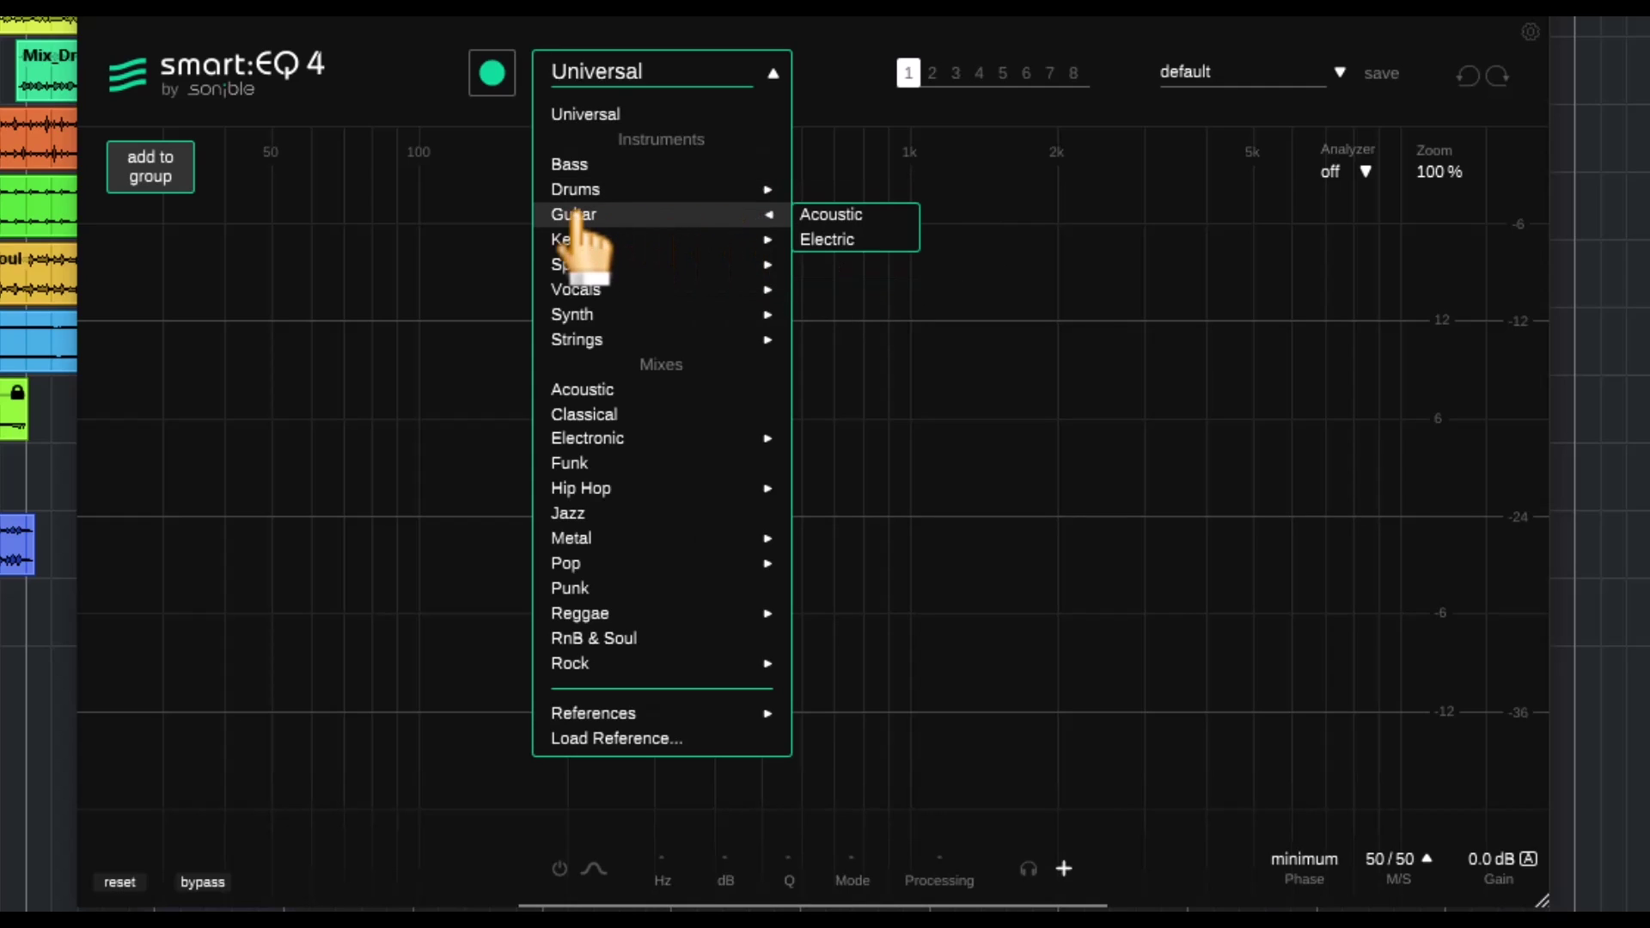
mouse_move(597, 247)
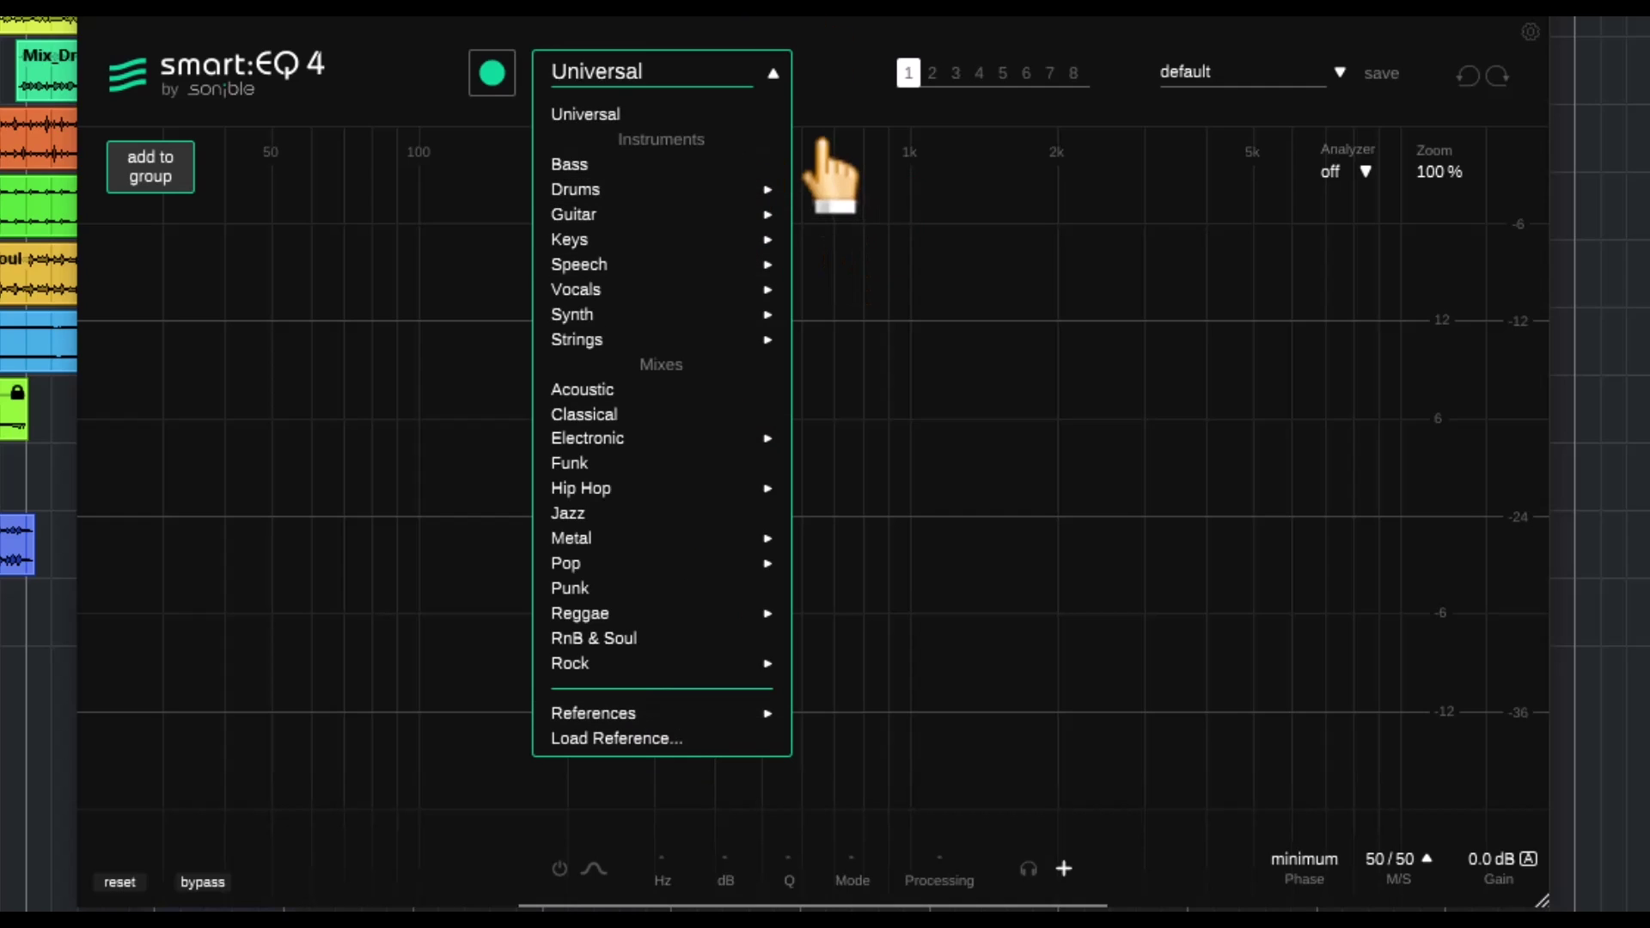
click(769, 76)
Cycle through the state slots from 2 to 8, return to slot 1, and check the preset list.
click(956, 74)
click(1073, 74)
click(1049, 74)
click(1002, 74)
click(932, 74)
click(909, 74)
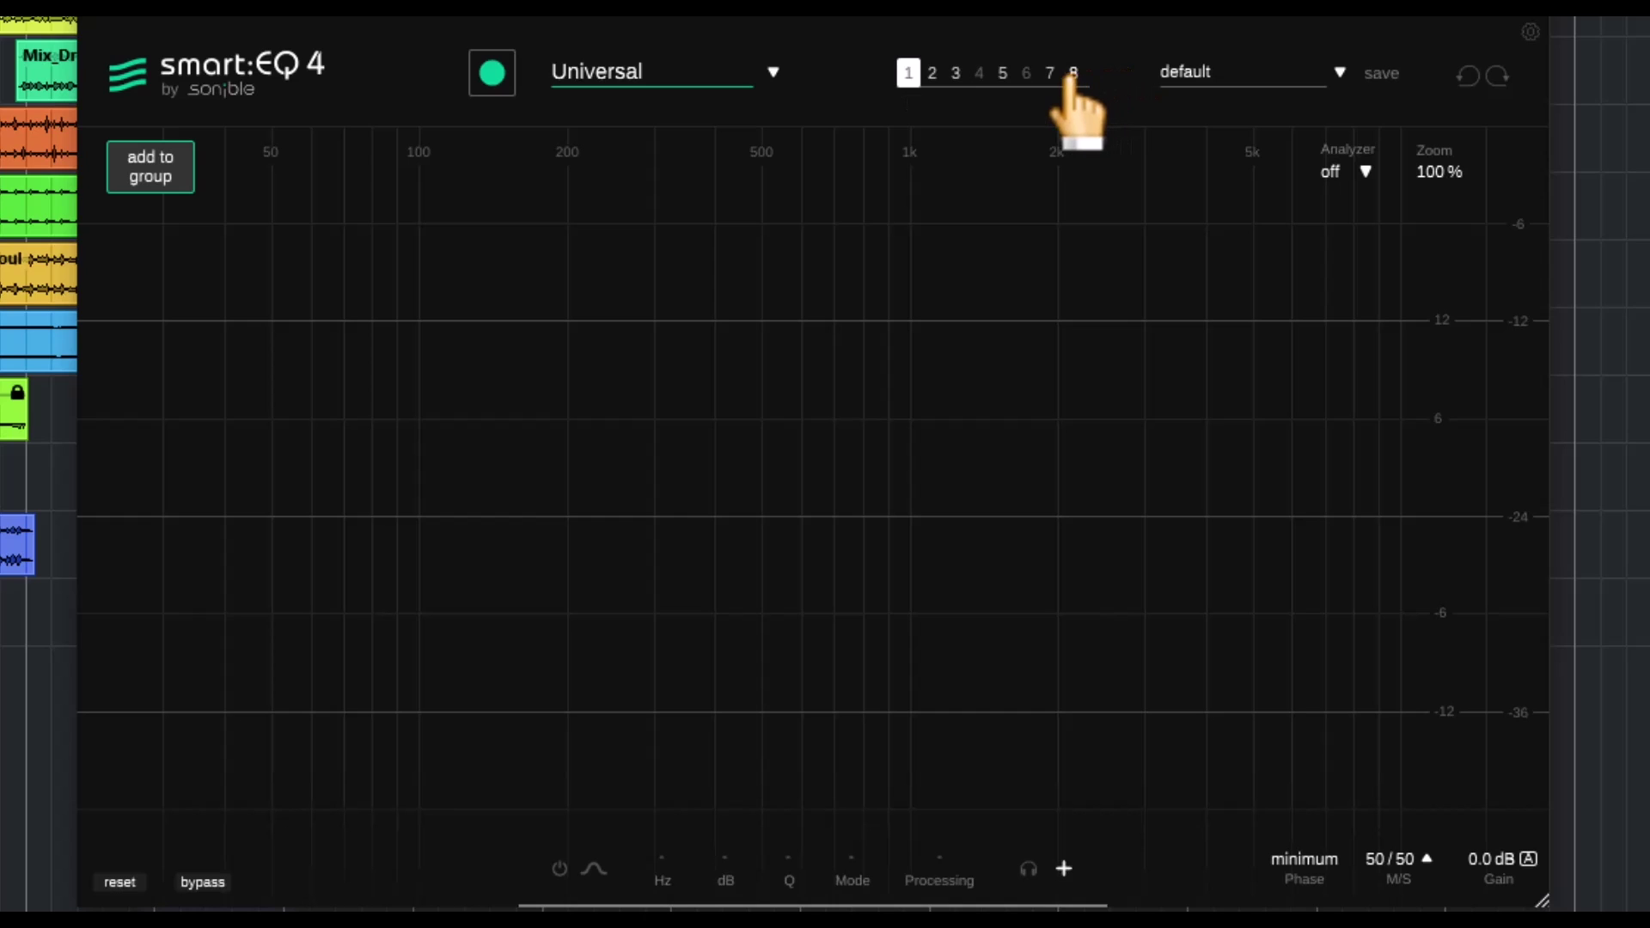
click(1073, 75)
click(1049, 73)
click(1026, 74)
click(1002, 74)
click(979, 74)
click(909, 74)
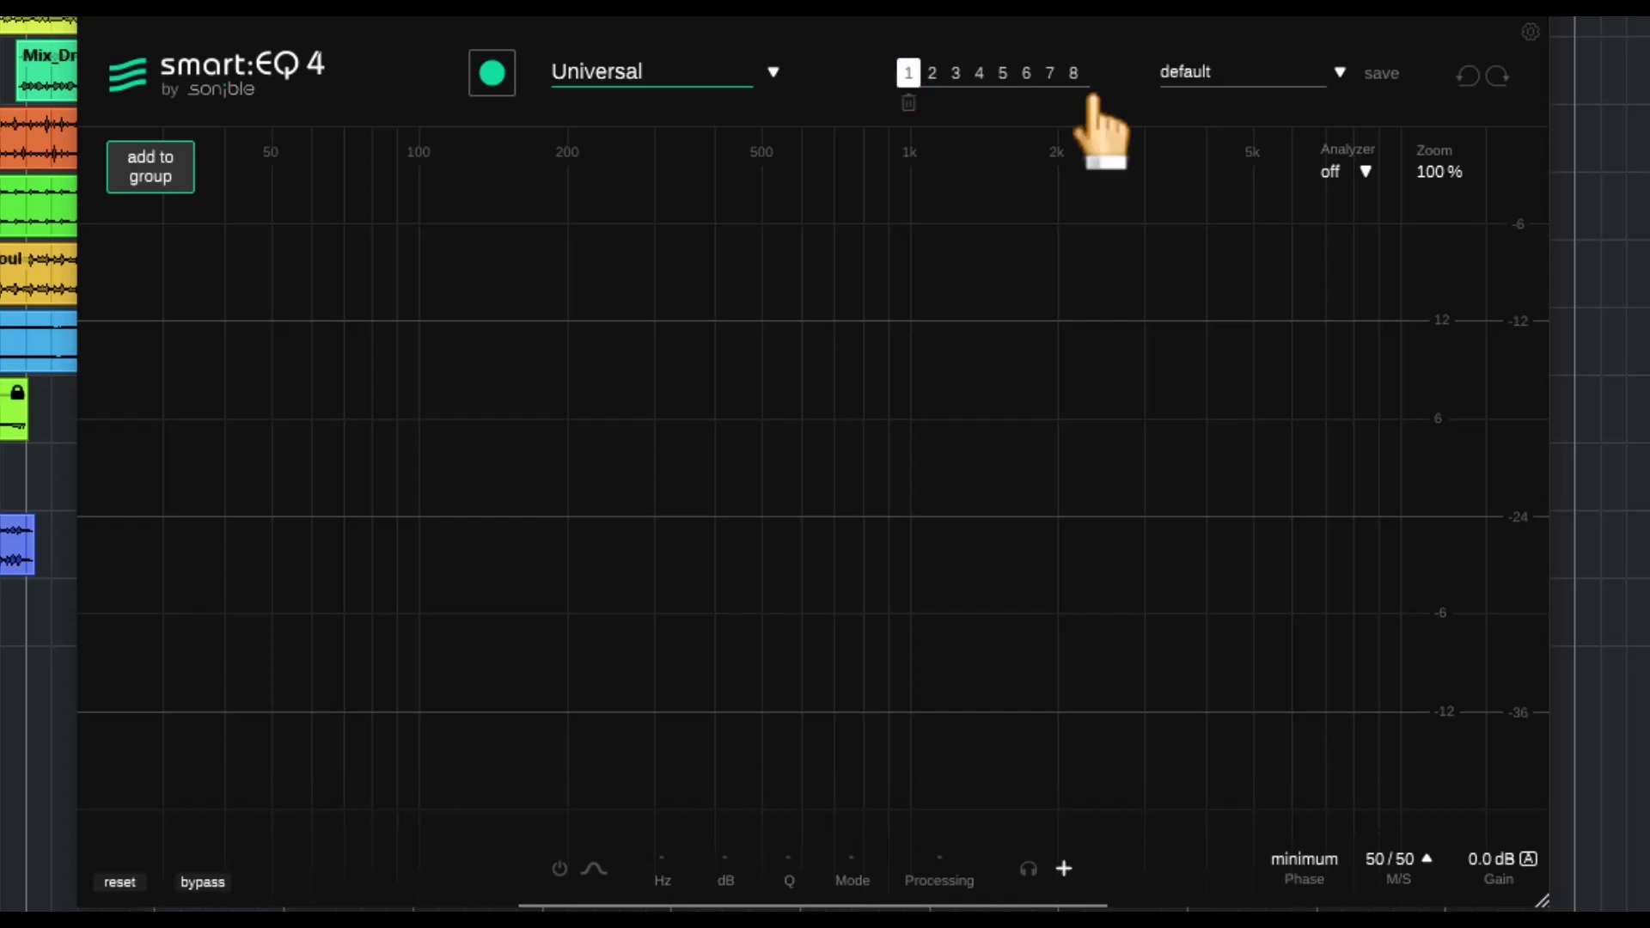
click(1313, 79)
click(1233, 112)
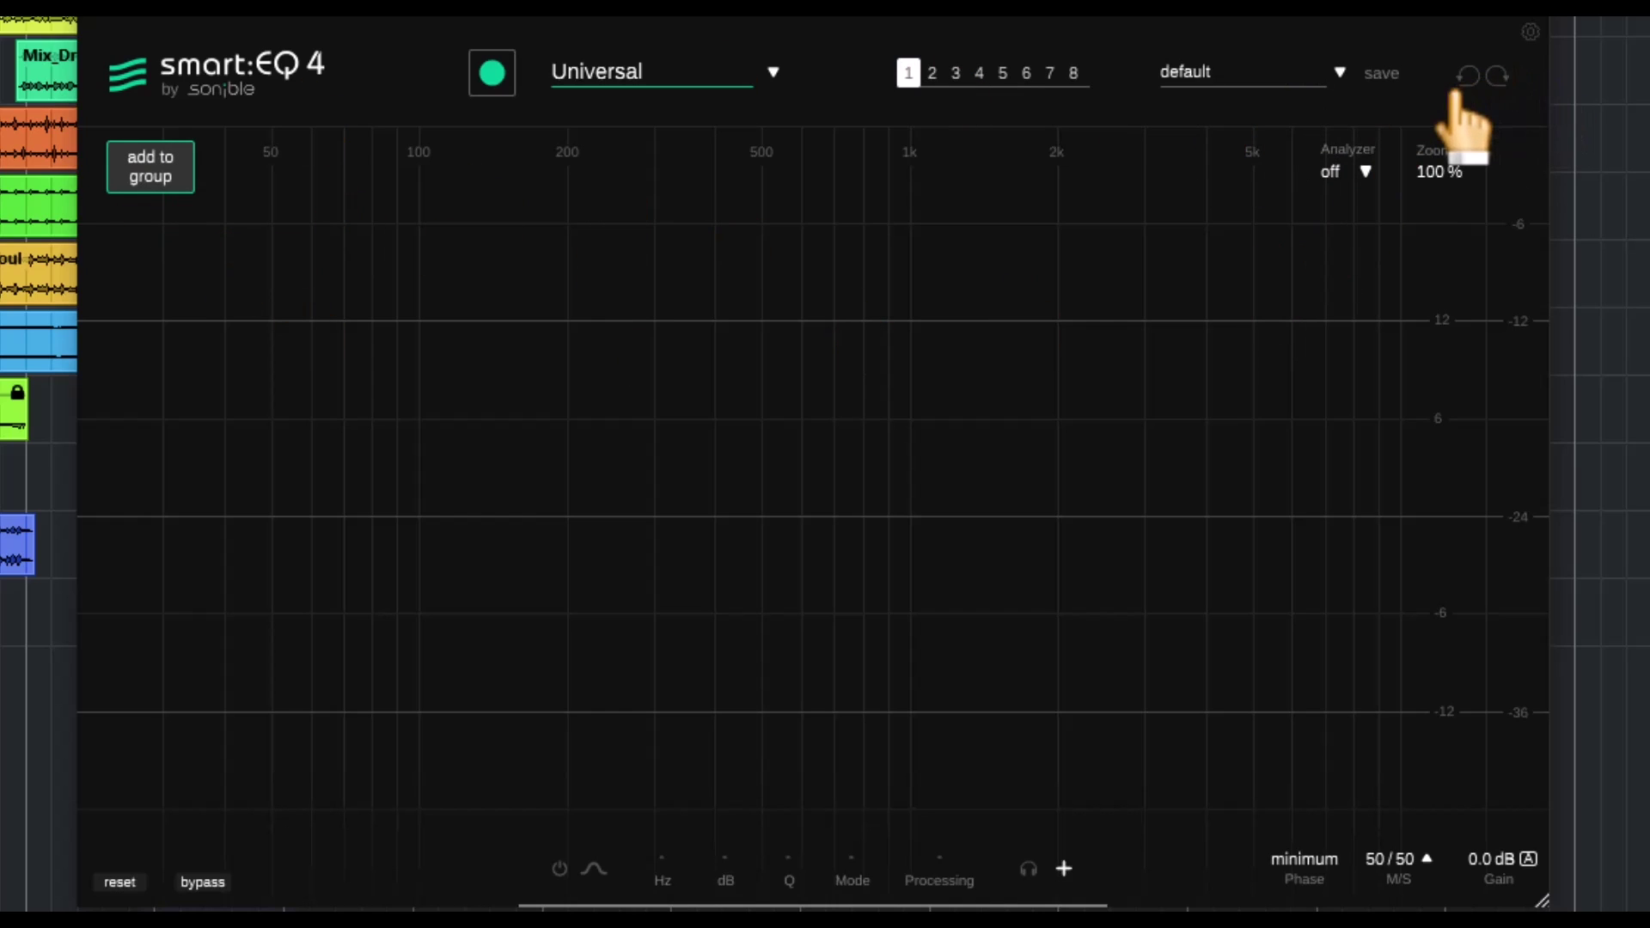
In the plugin preferences, turn off auto-learn both on startup and when added to a group.
click(1531, 31)
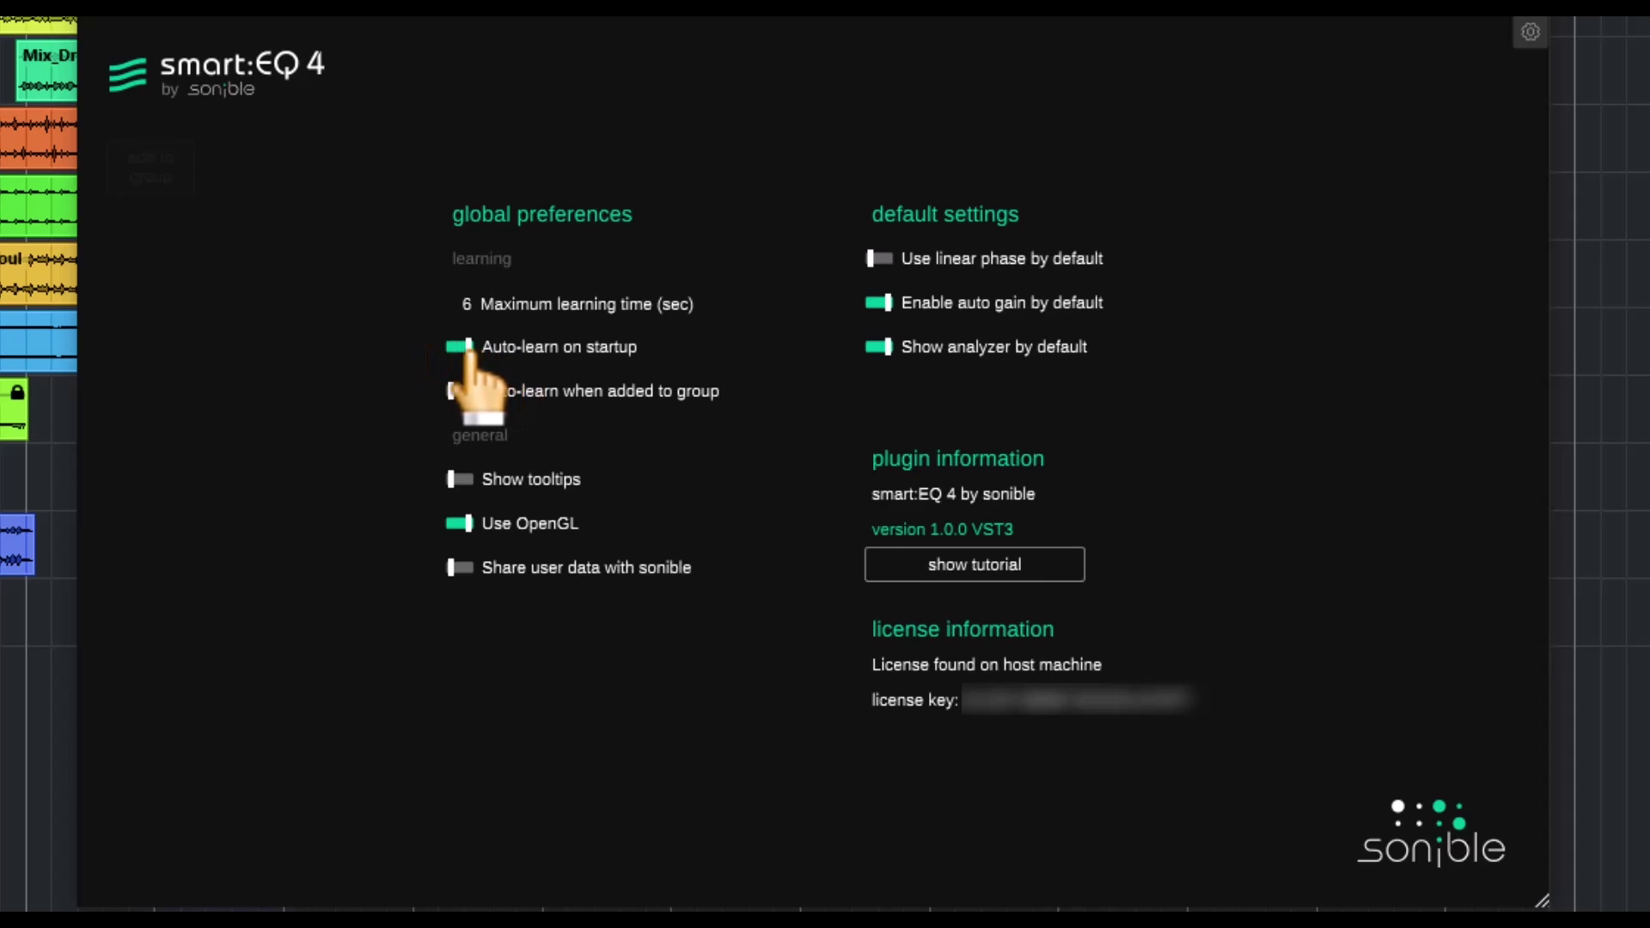
click(464, 347)
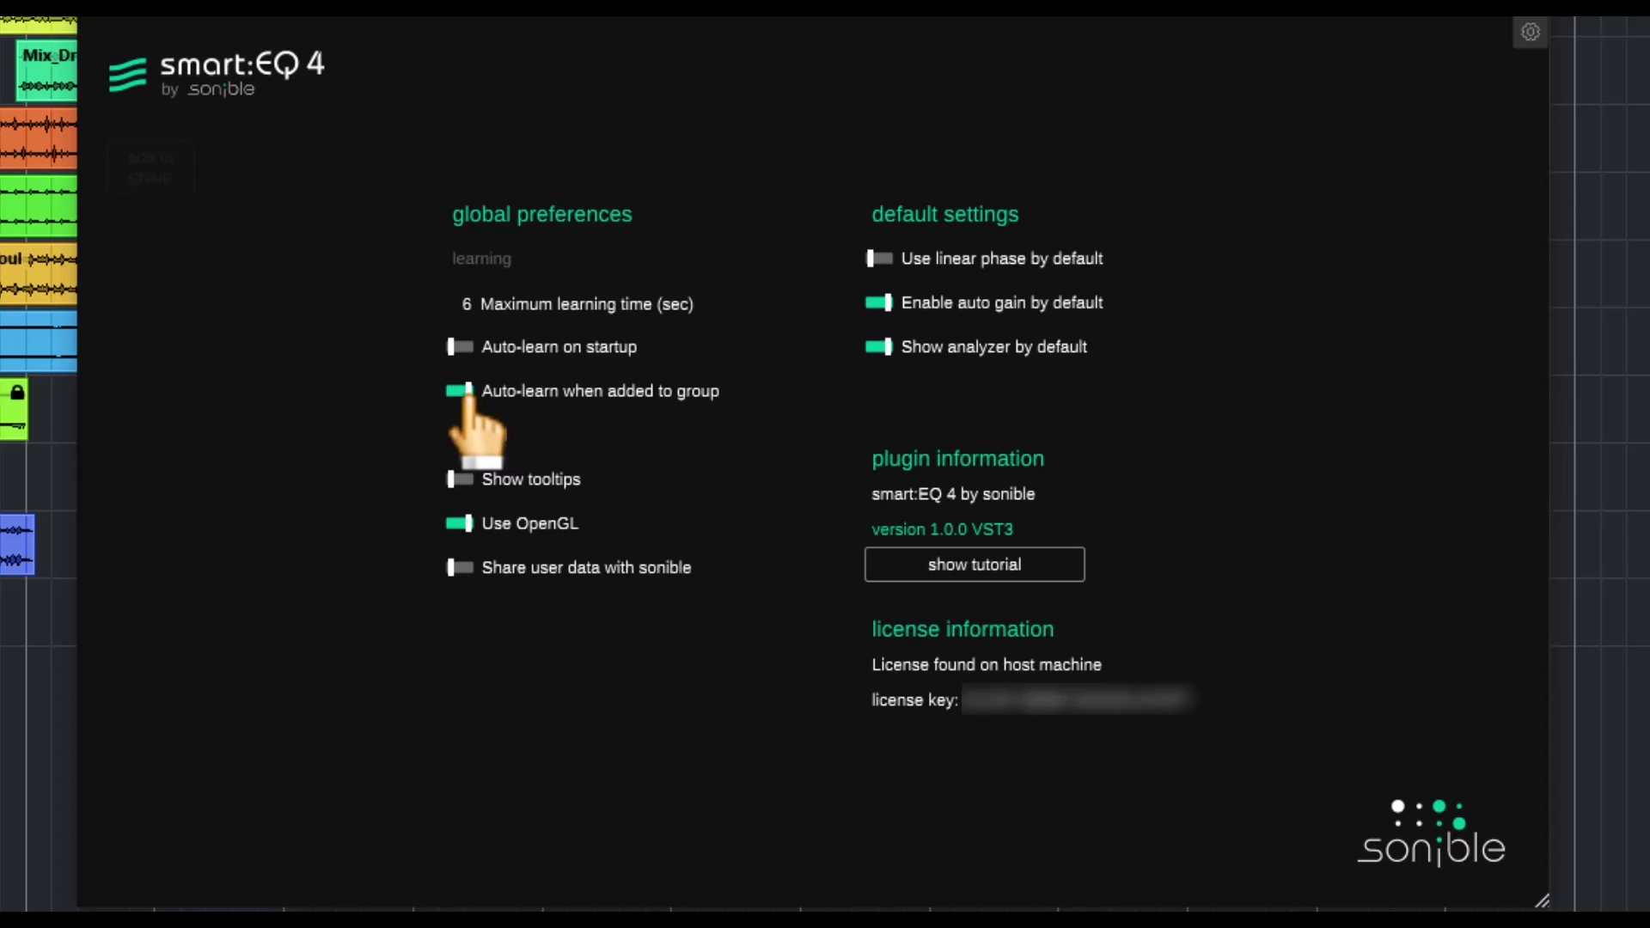
click(464, 392)
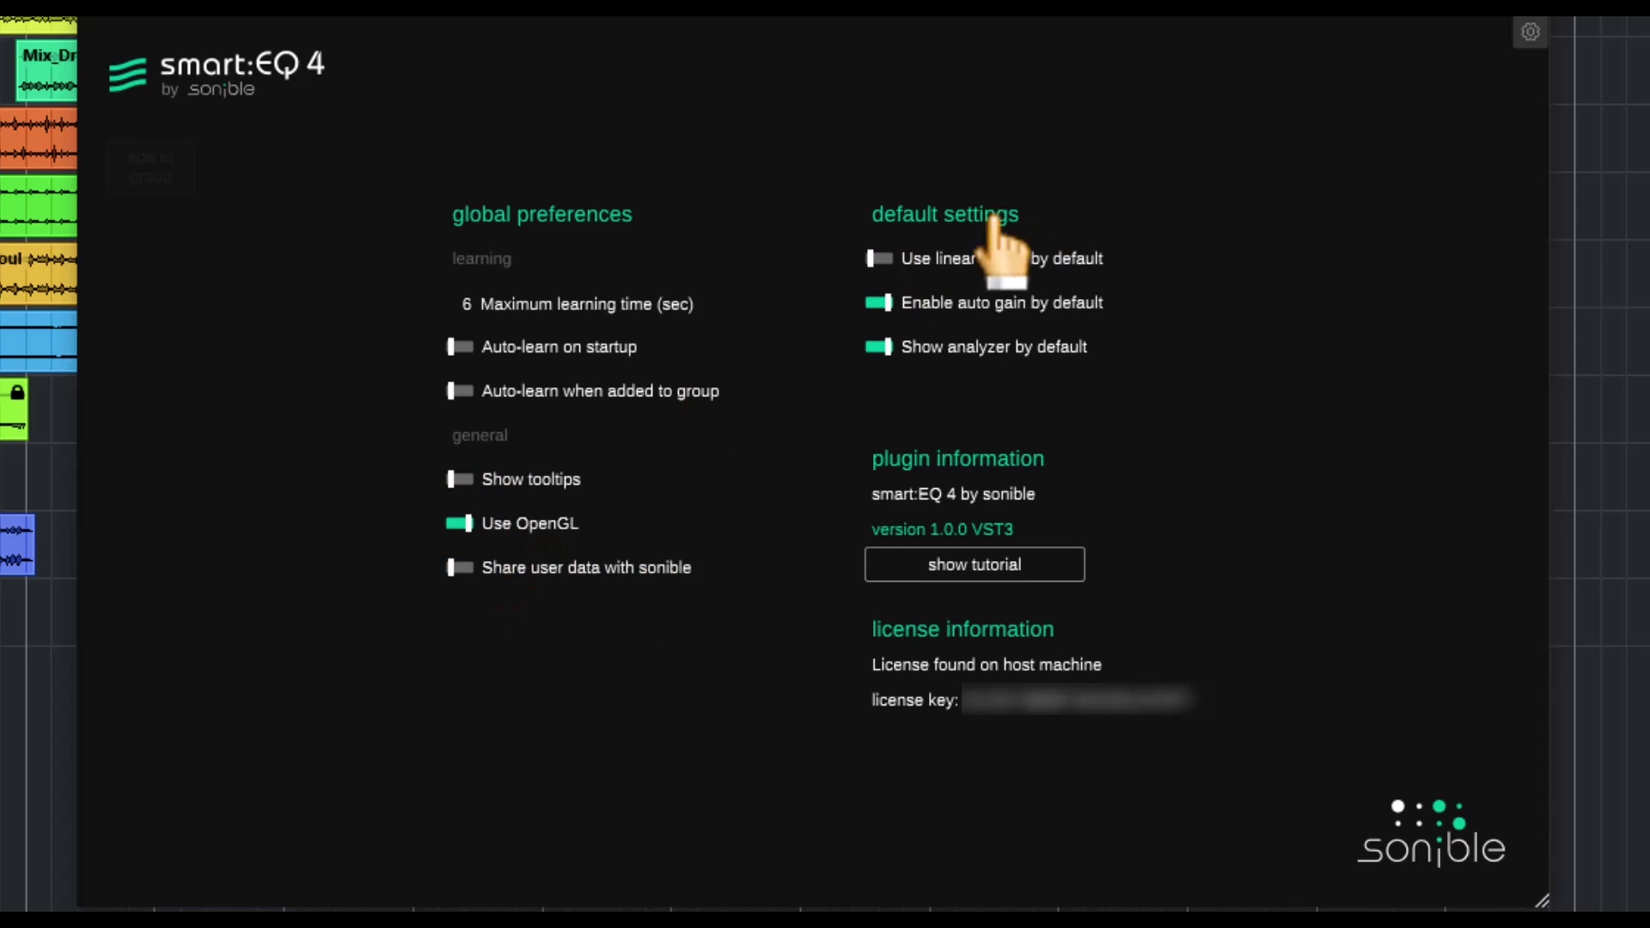
click(881, 259)
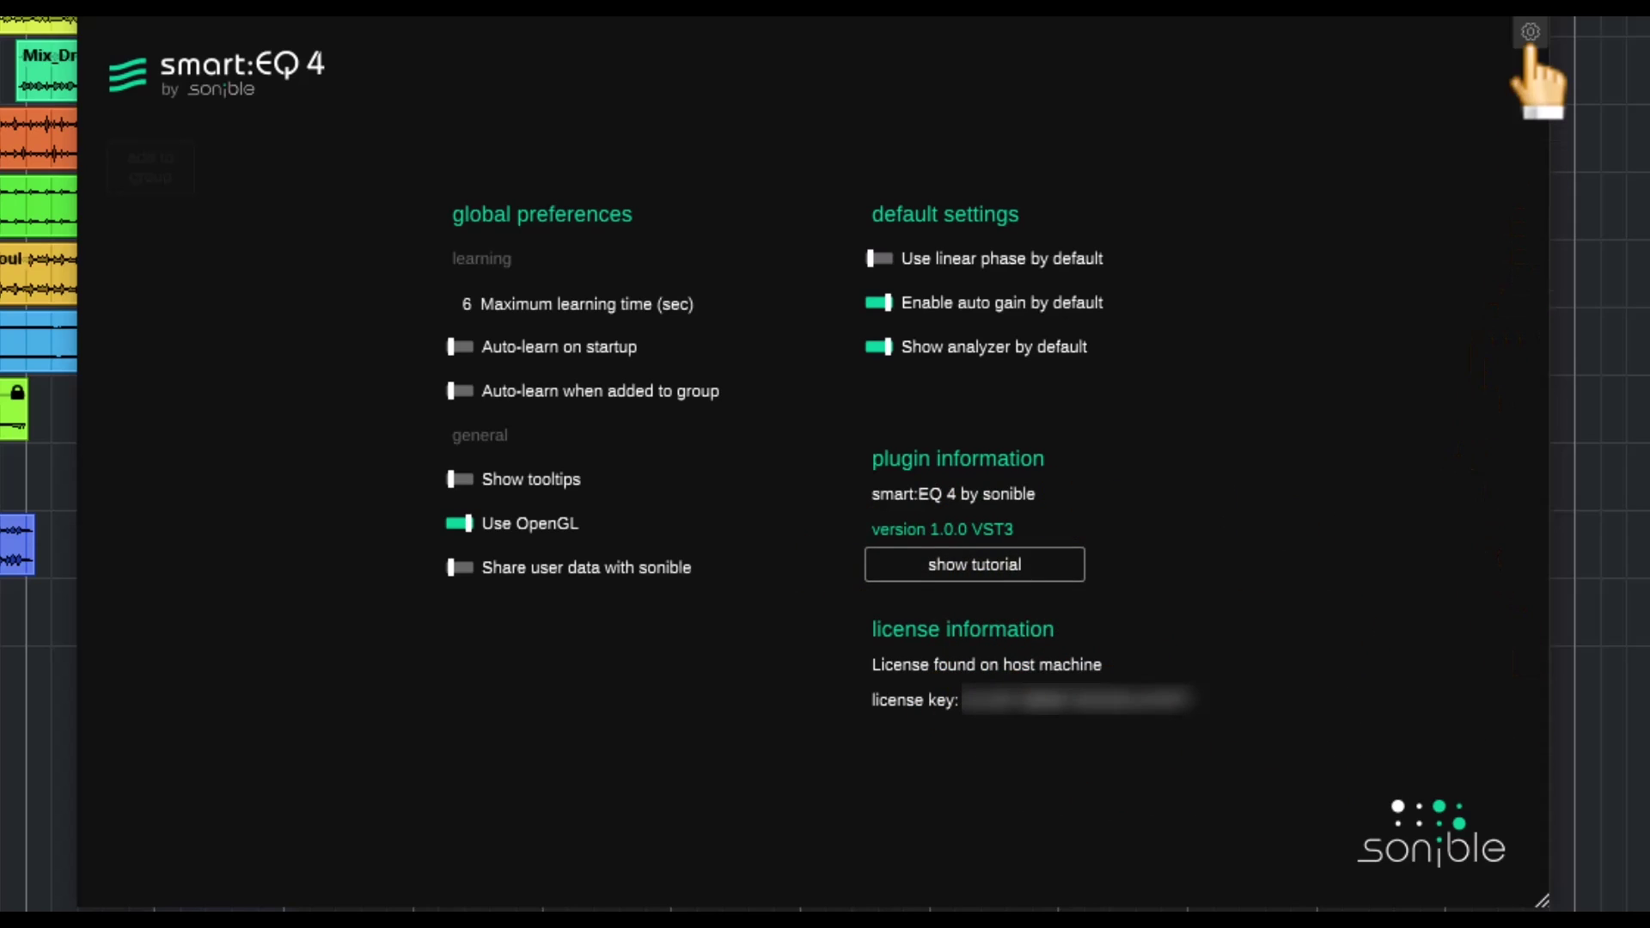
click(1530, 32)
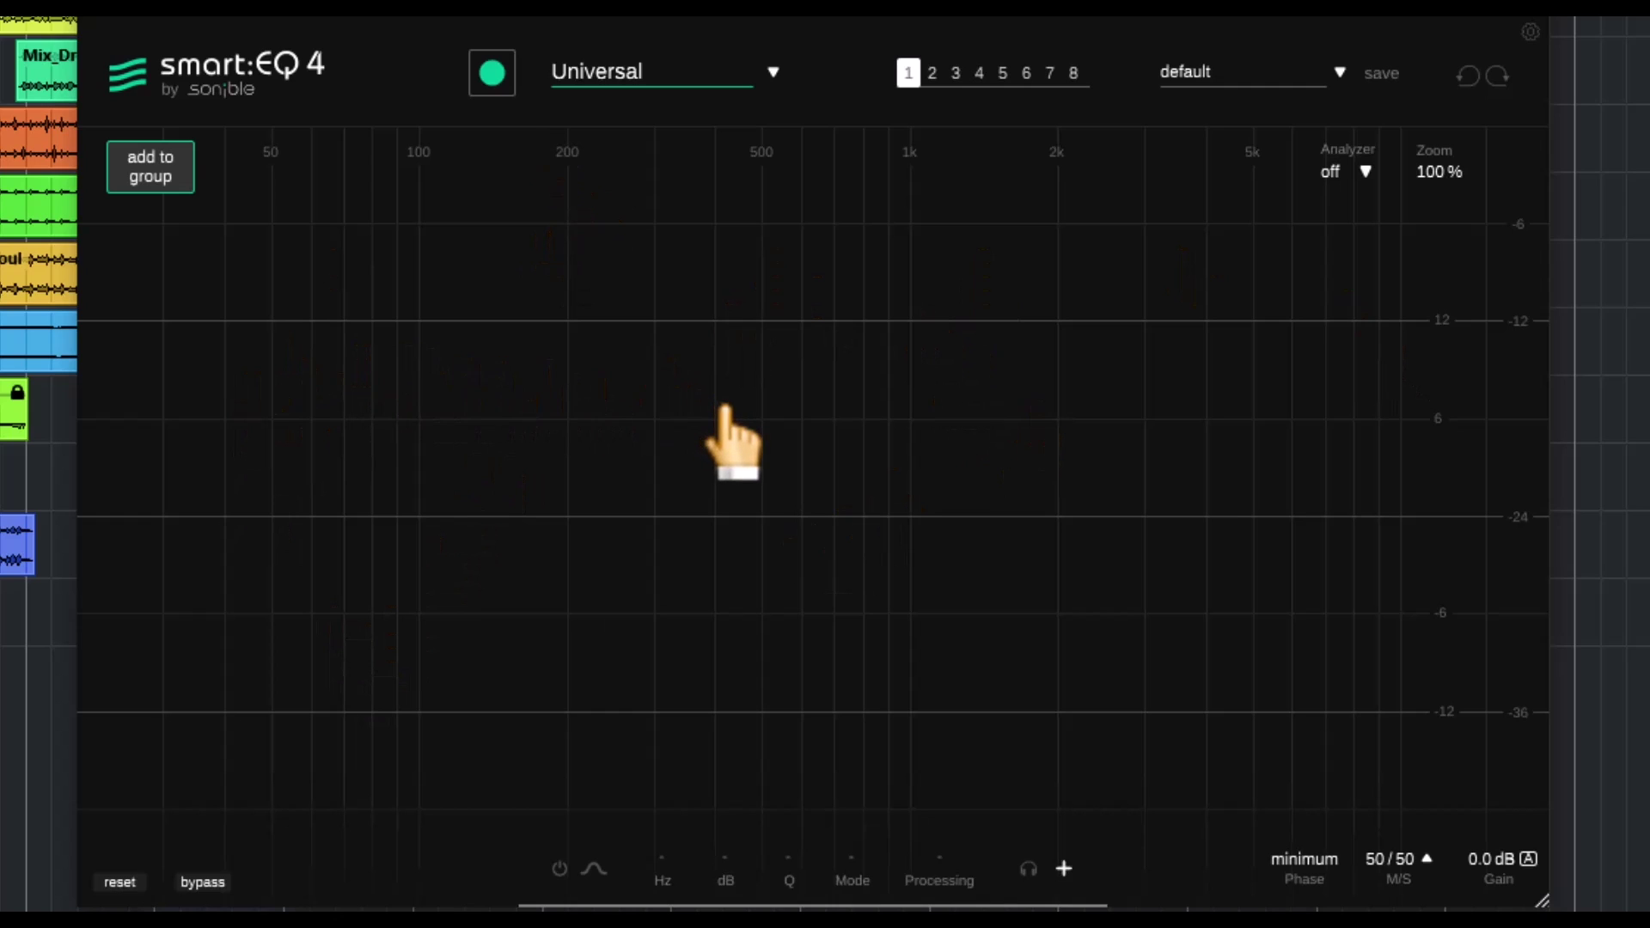
Create one bell band cutting 4.2 dB at 115 Hz and a second bell band boosting at about 2 kHz.
double_click(479, 444)
double_click(1058, 516)
drag(1058, 516, 1058, 376)
click(479, 443)
drag(478, 443, 447, 585)
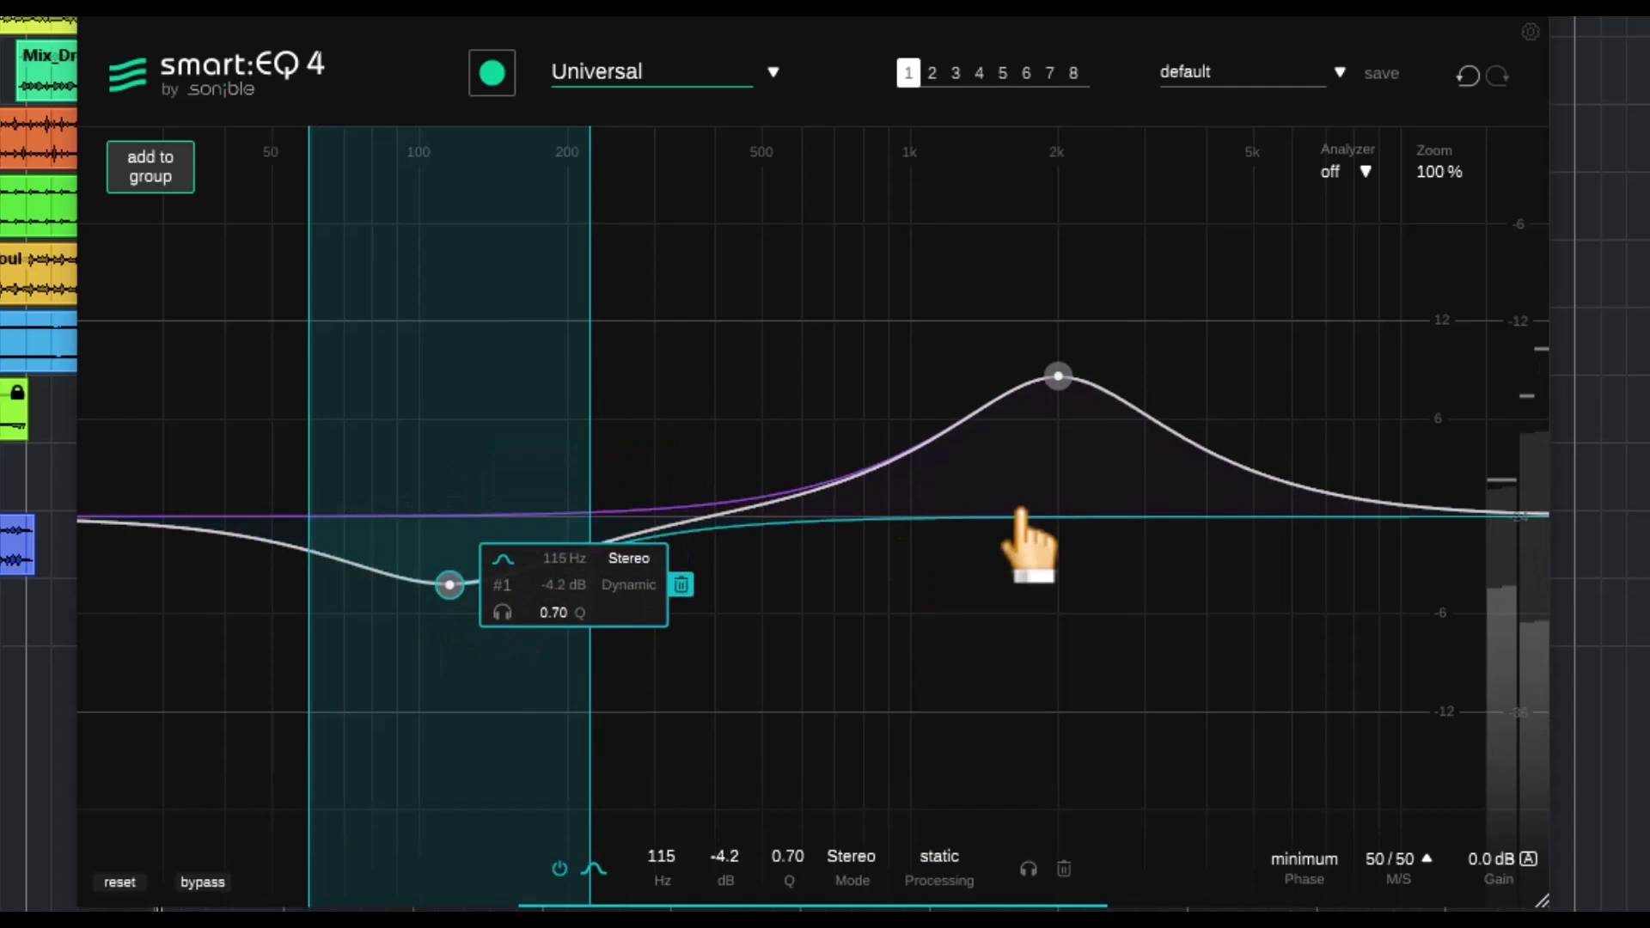
Move the boosting second band to about 1.2 kHz with a gain of about 5.0 dB.
click(1058, 375)
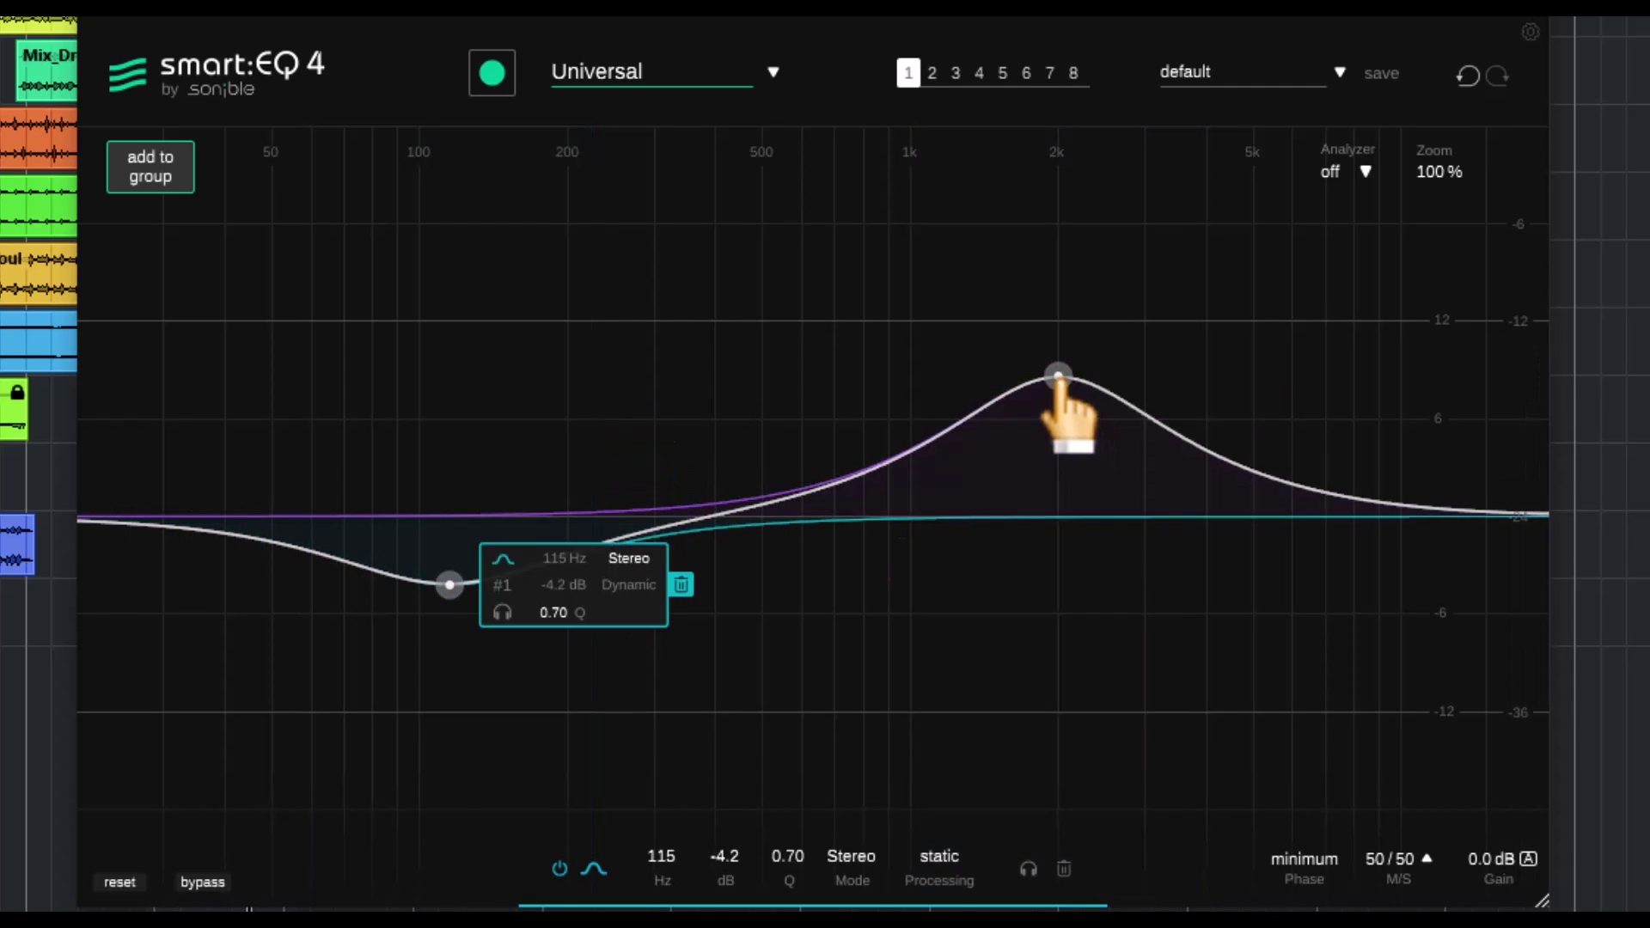
click(1058, 375)
drag(1058, 376, 957, 442)
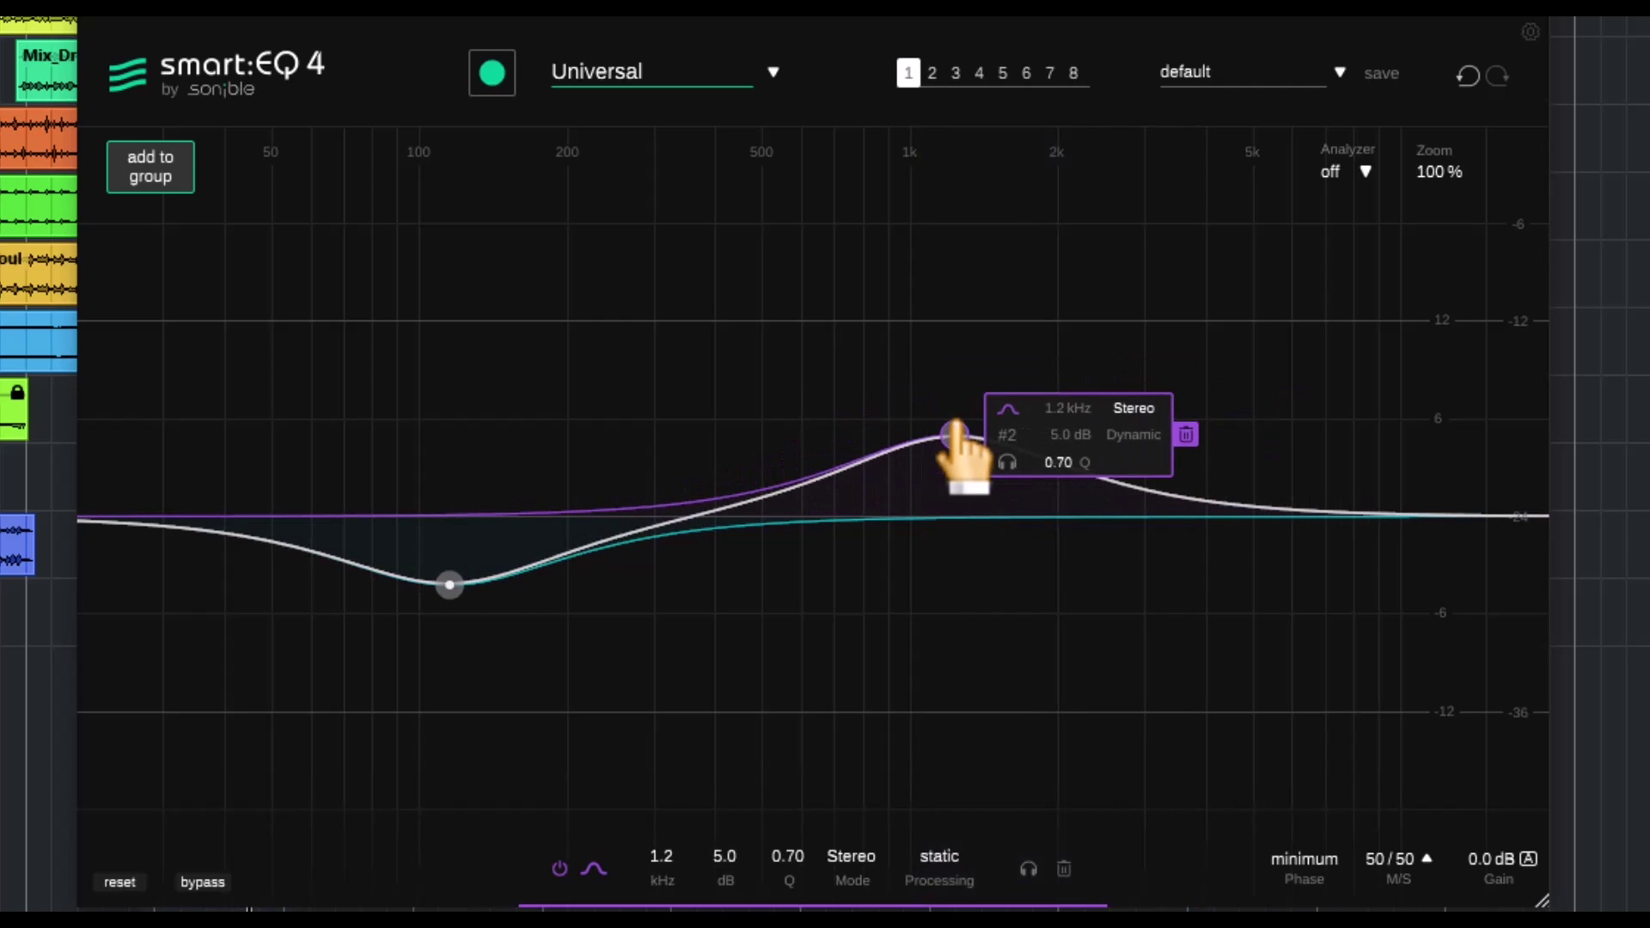
click(1007, 411)
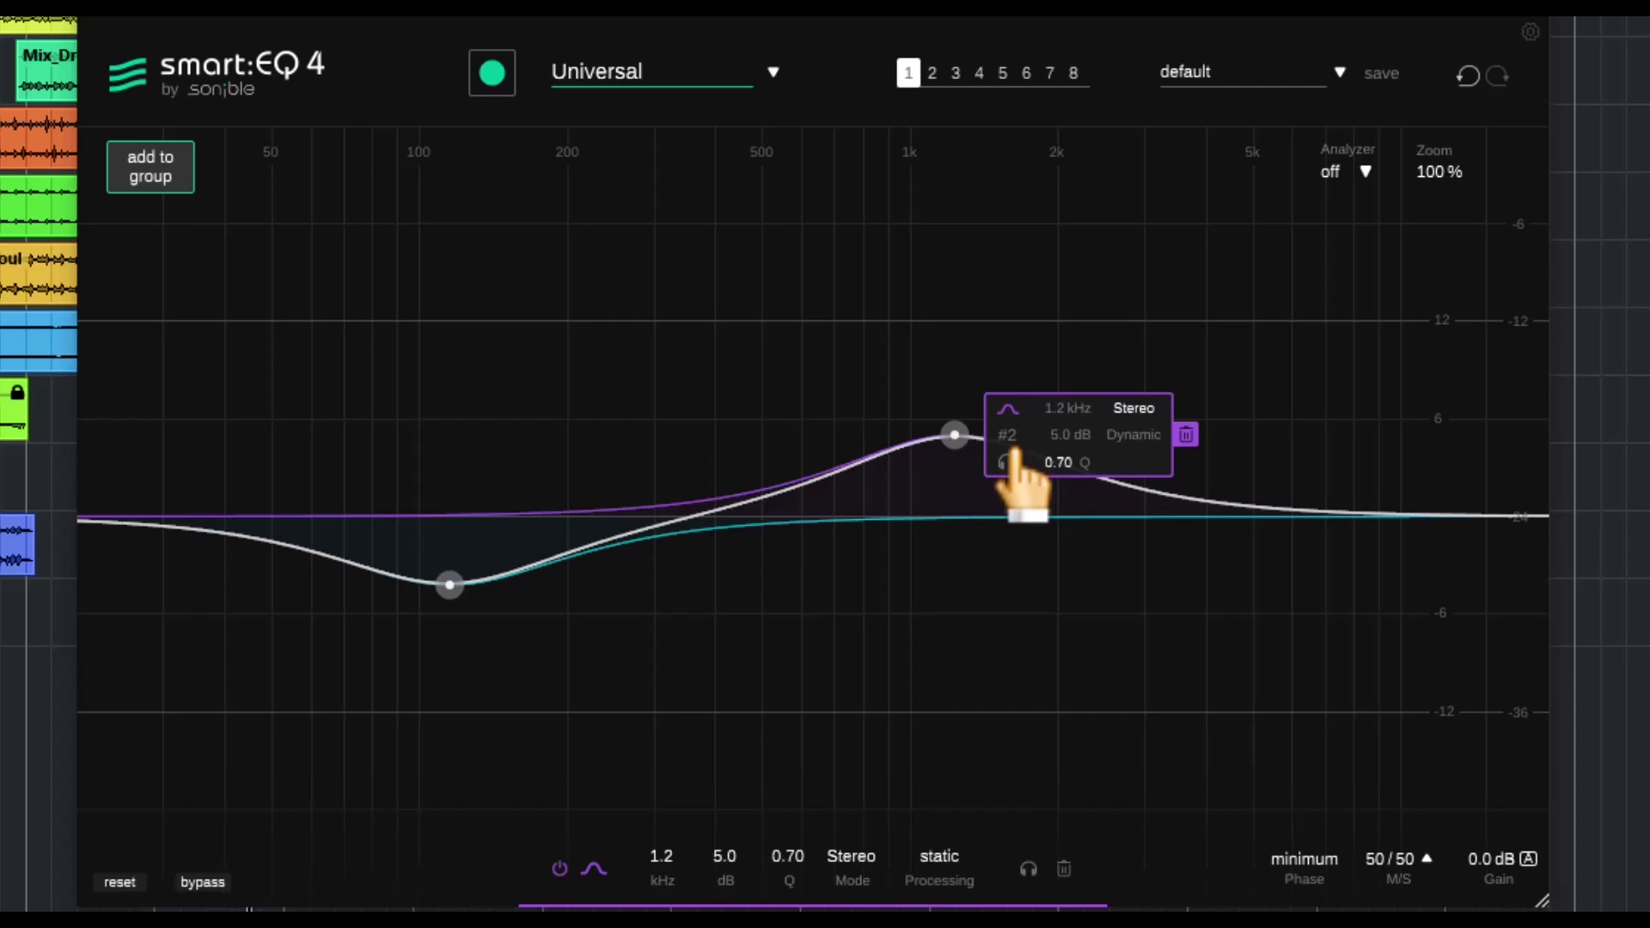
Add a third bell band at about 4.9 kHz with a gain of about 1.1 dB.
click(456, 602)
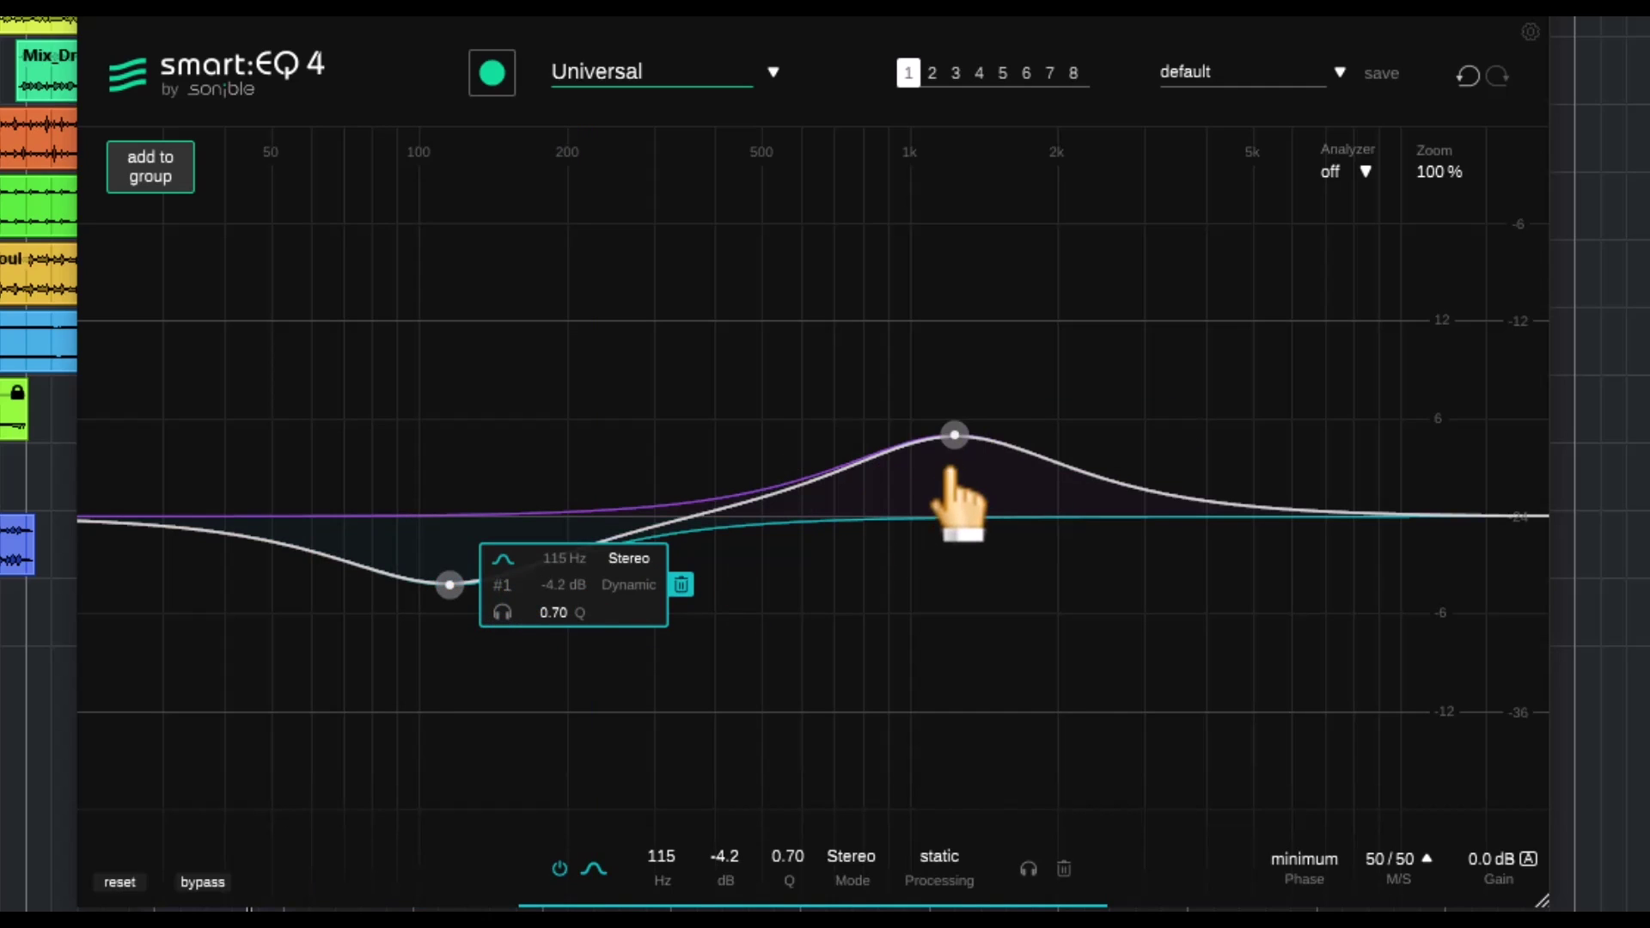
click(952, 477)
double_click(1249, 498)
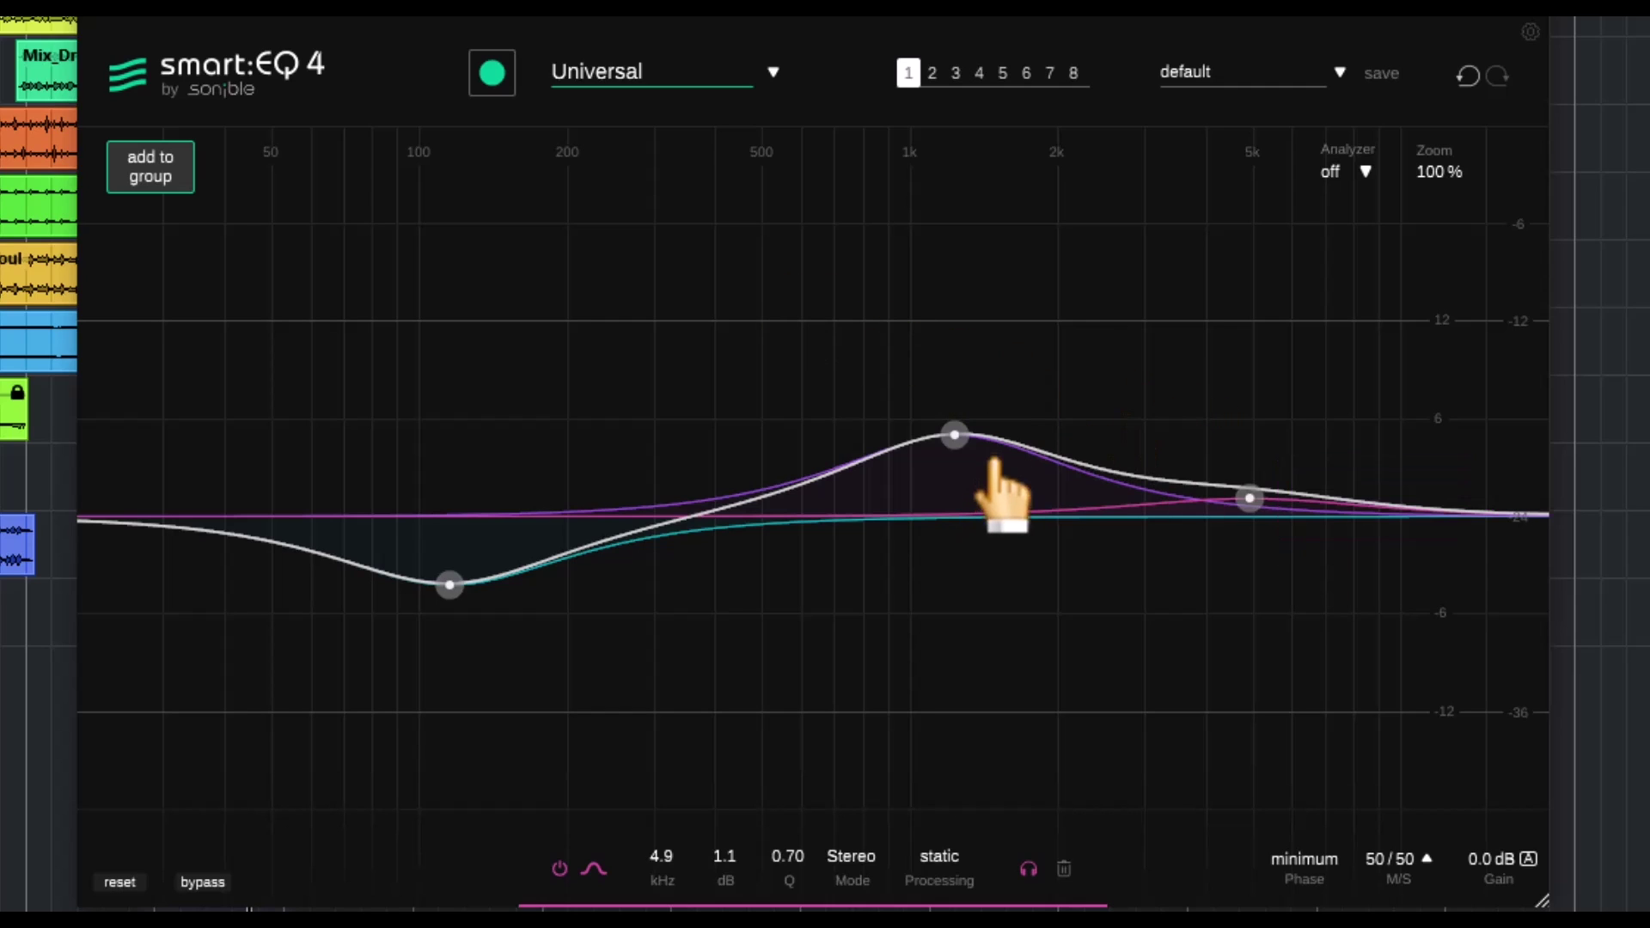
Move the second band to about 1.3 kHz and 2.4 dB, and narrow it to a Q of 2.53.
click(957, 437)
drag(956, 435, 975, 477)
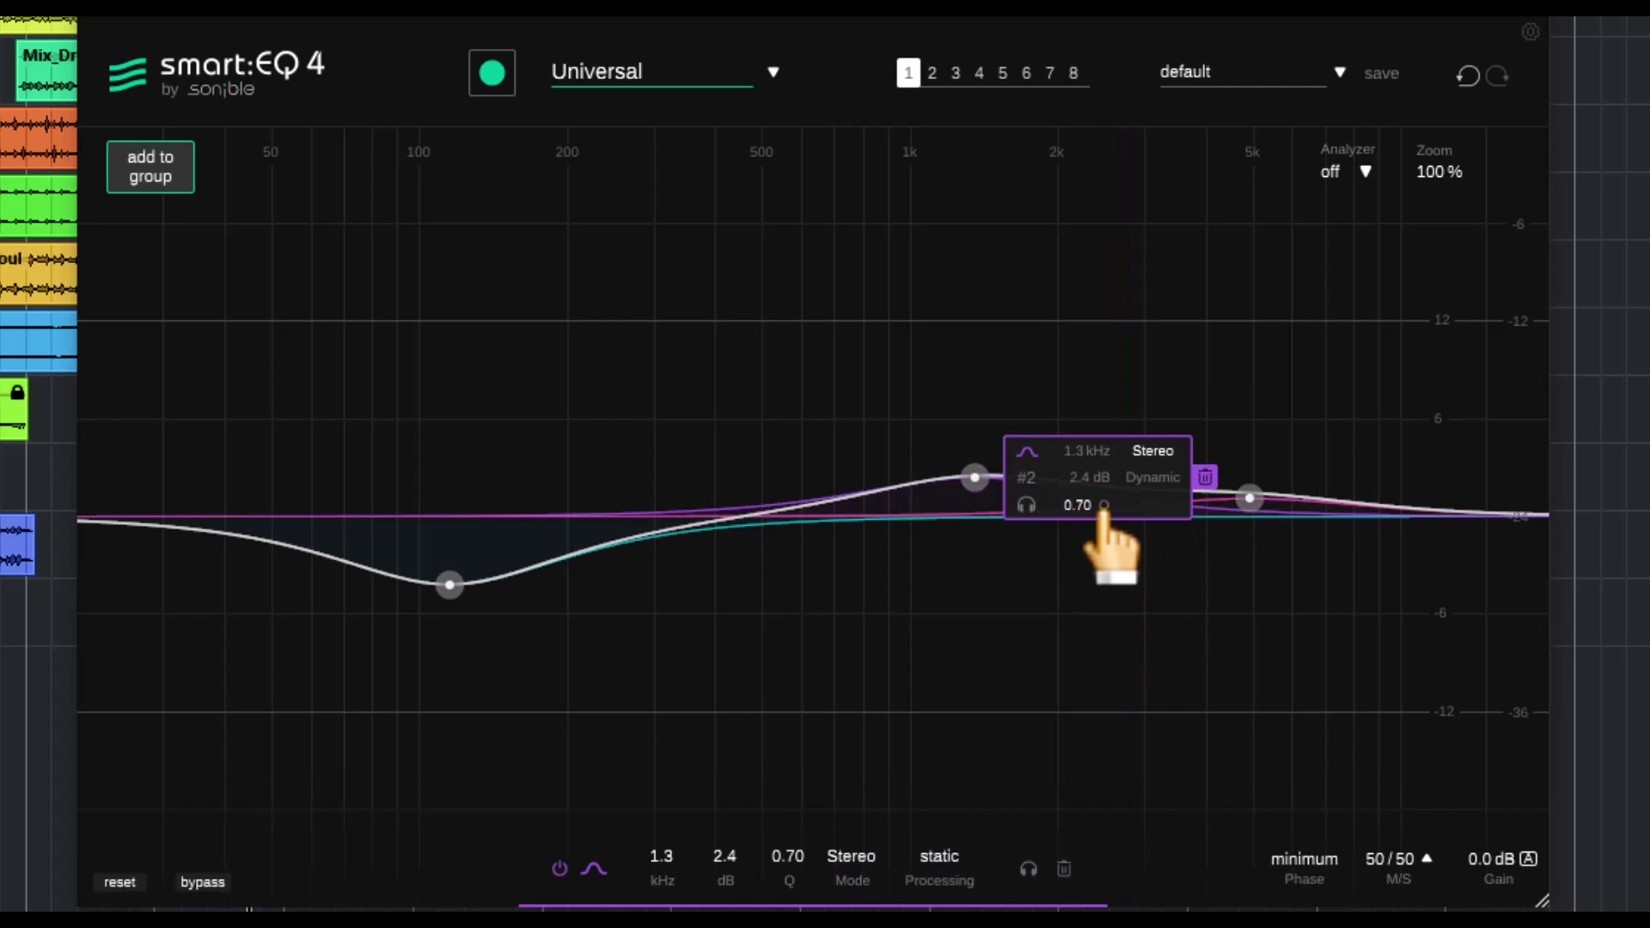
scroll(1102, 507, down, 3)
scroll(1103, 507, up, 10)
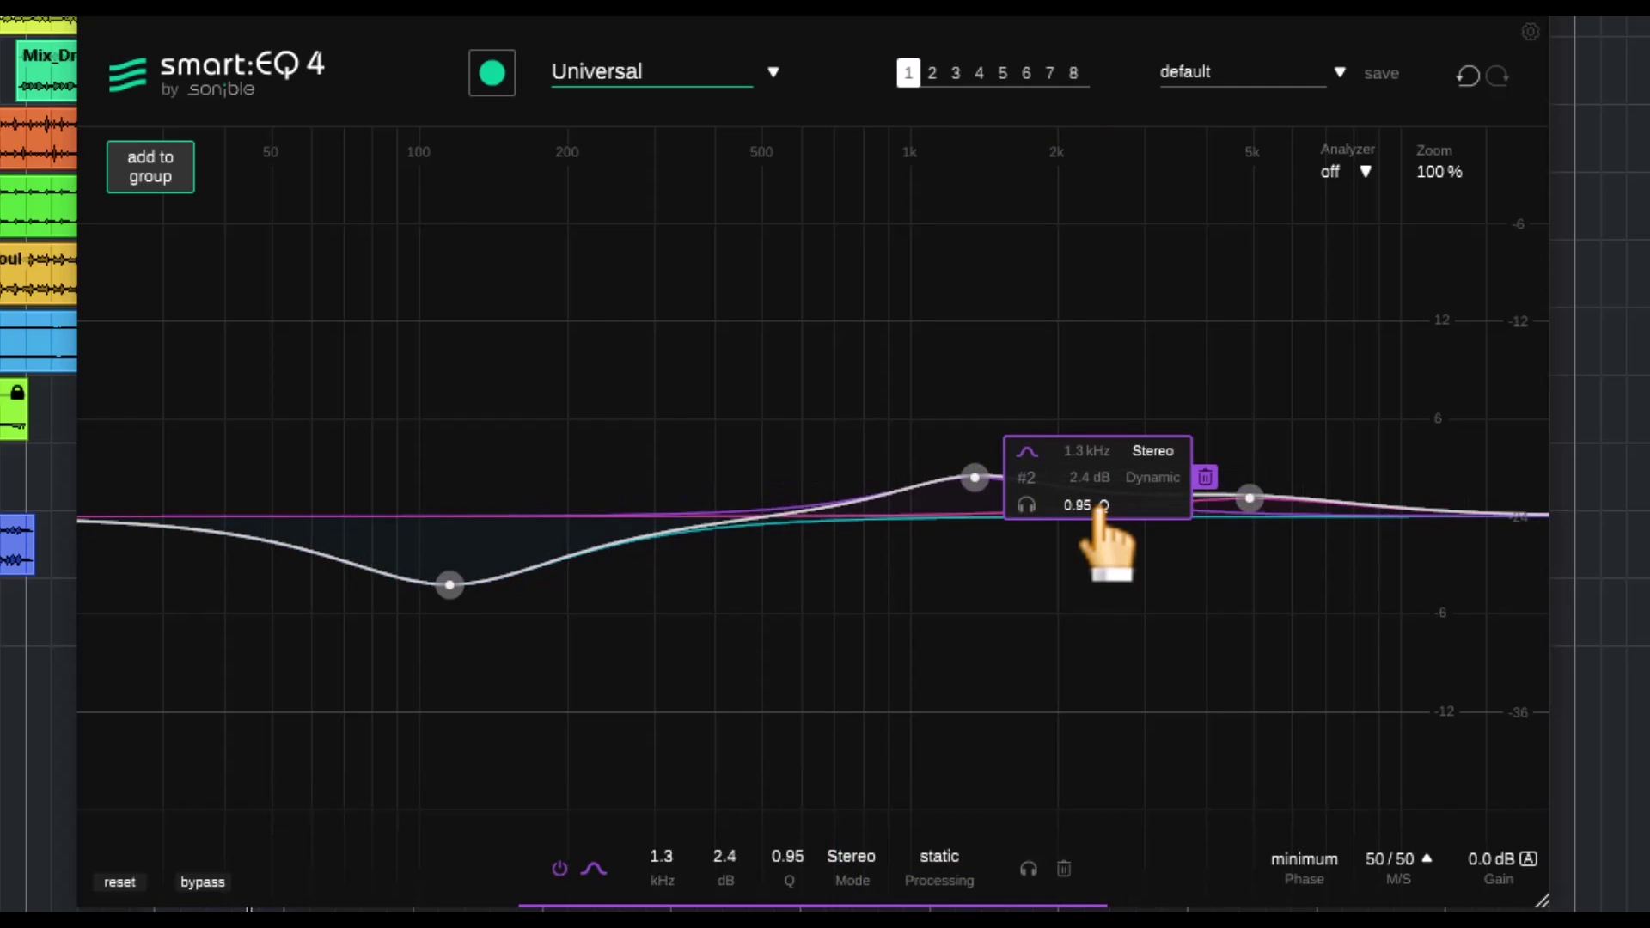
scroll(1103, 507, up, 2)
scroll(1103, 507, down, 5)
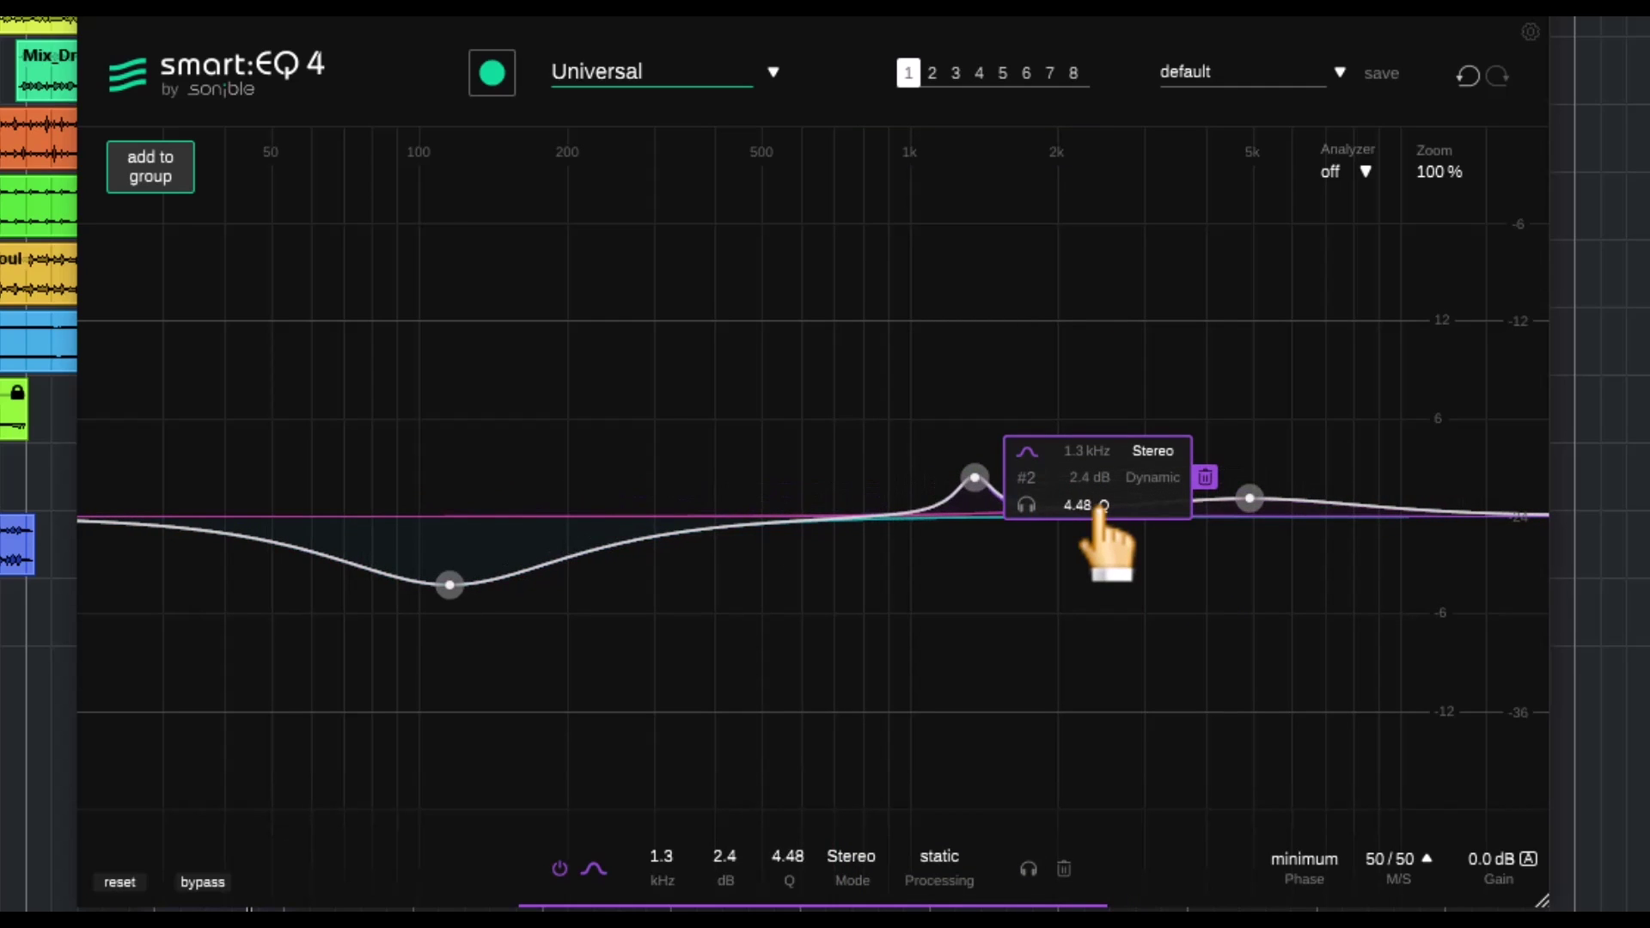
Cycle the second band's channel mode through Mid and Side back to Stereo.
click(1149, 458)
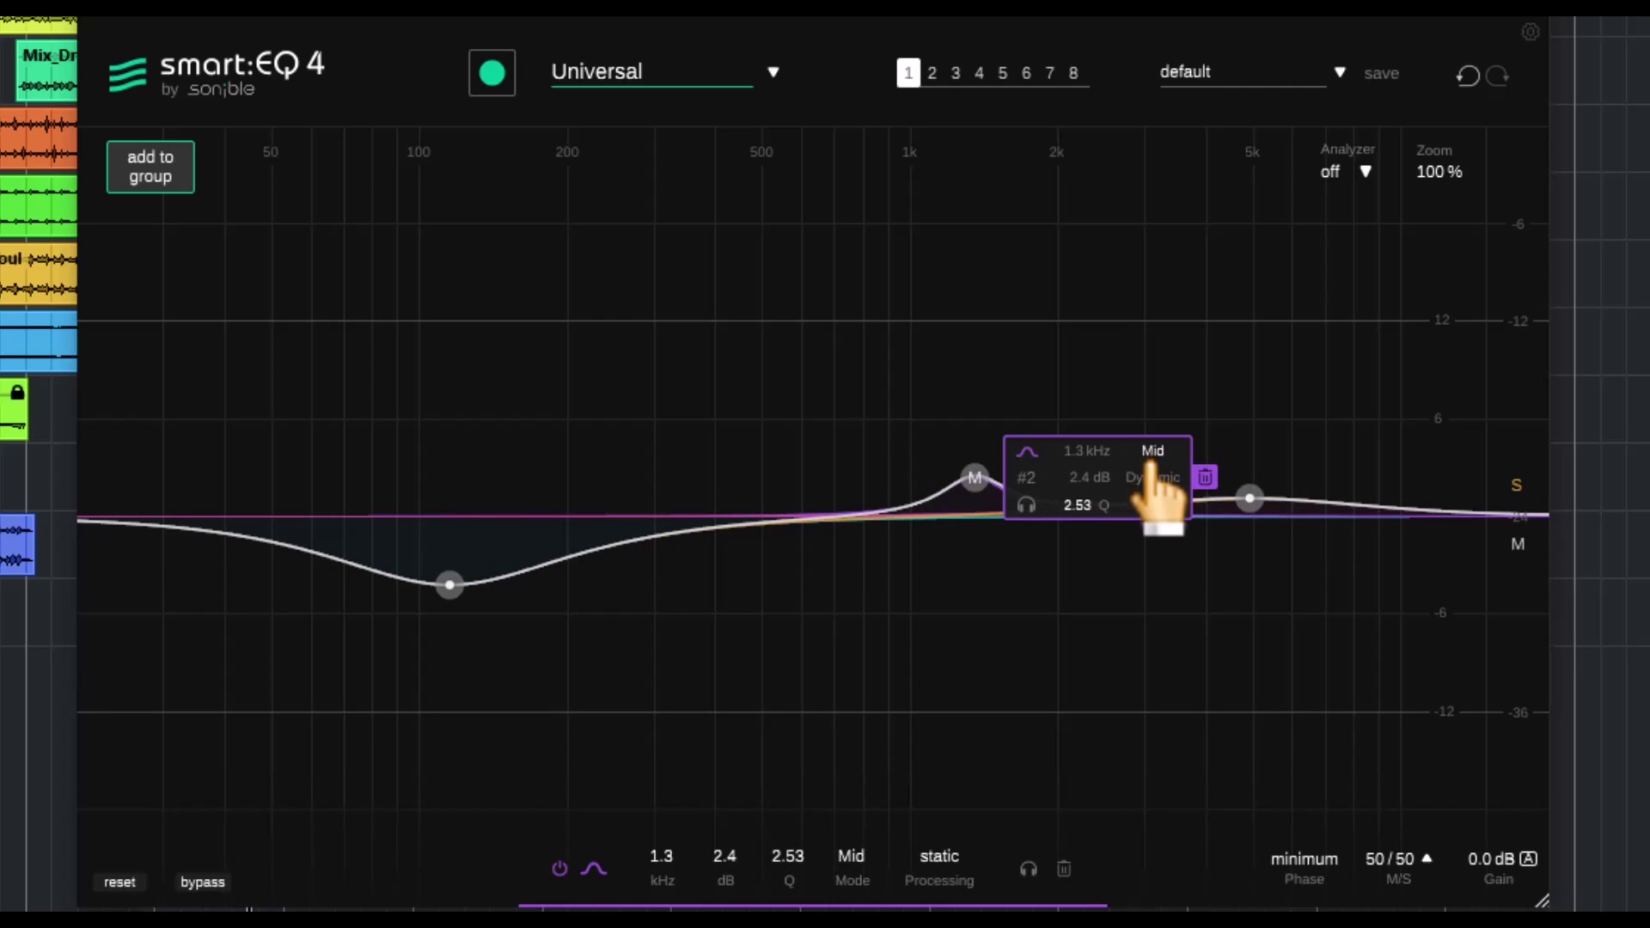
click(1154, 452)
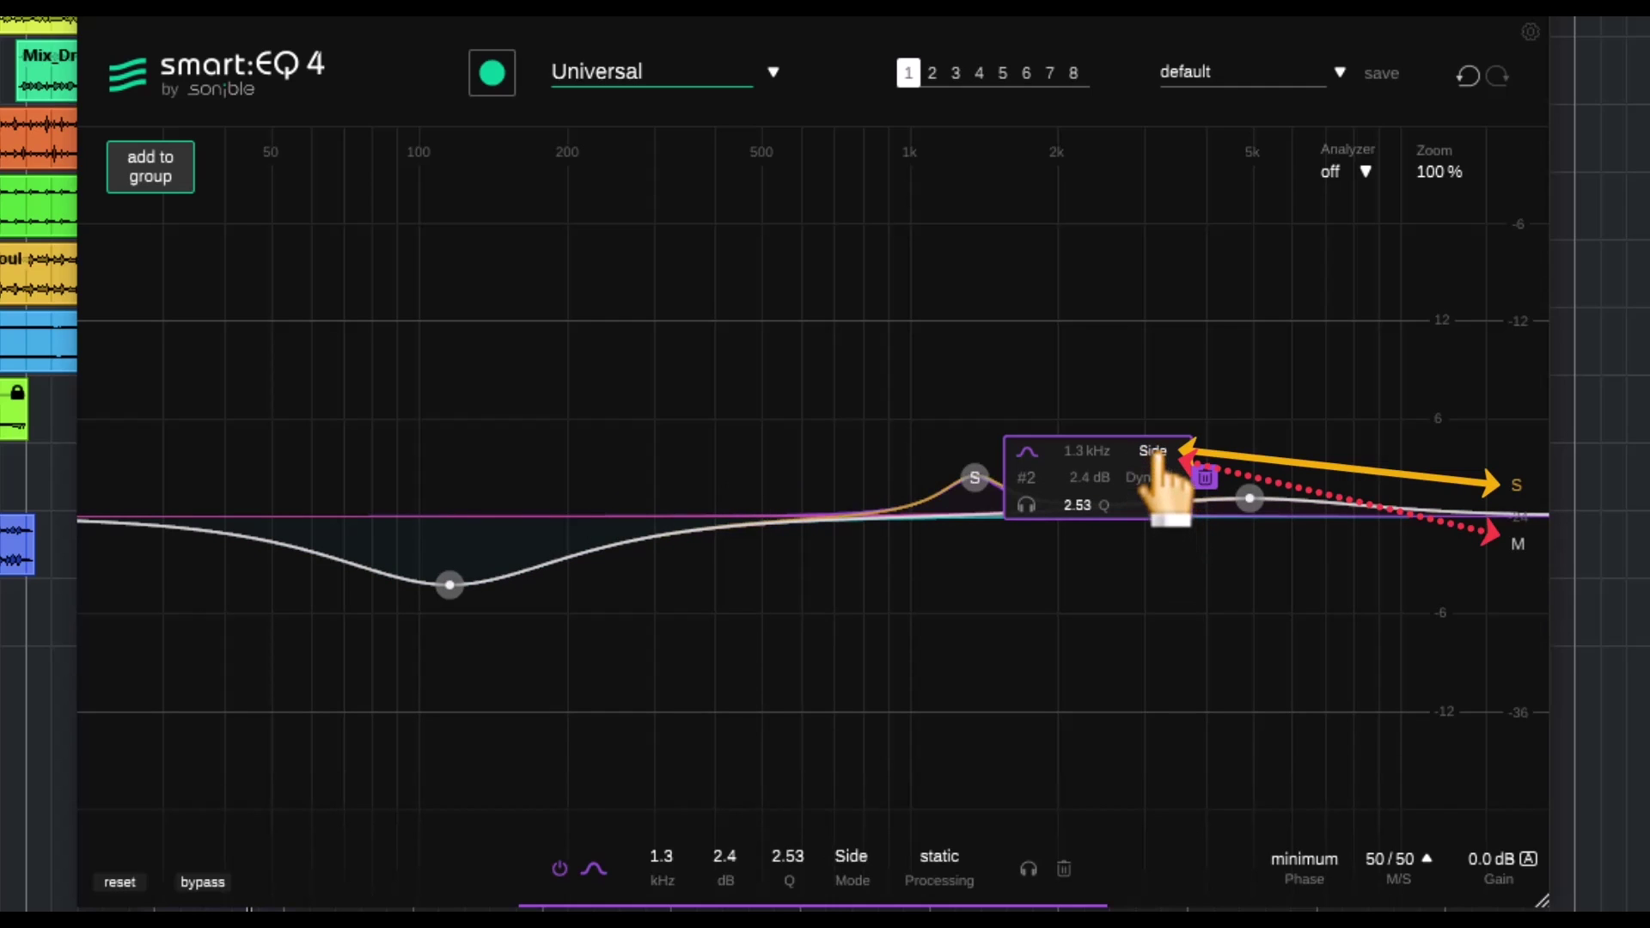
click(1153, 452)
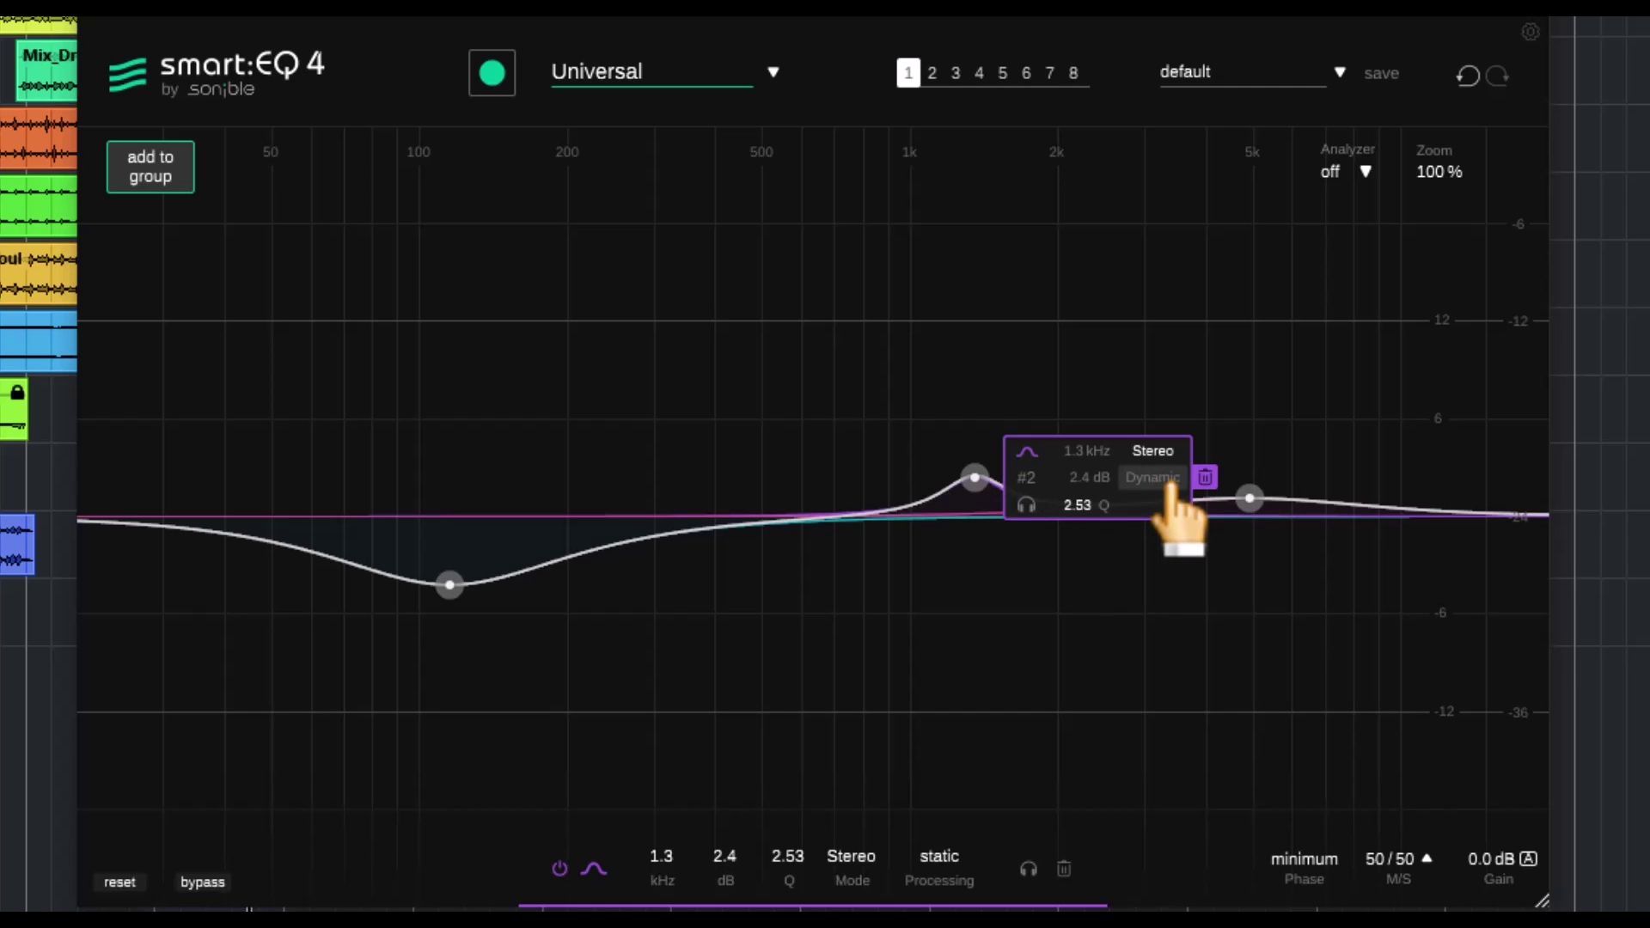
Make the second band dynamic, with a gain of 5.6 dB and a dynamic range of −10.2 dB.
click(1164, 478)
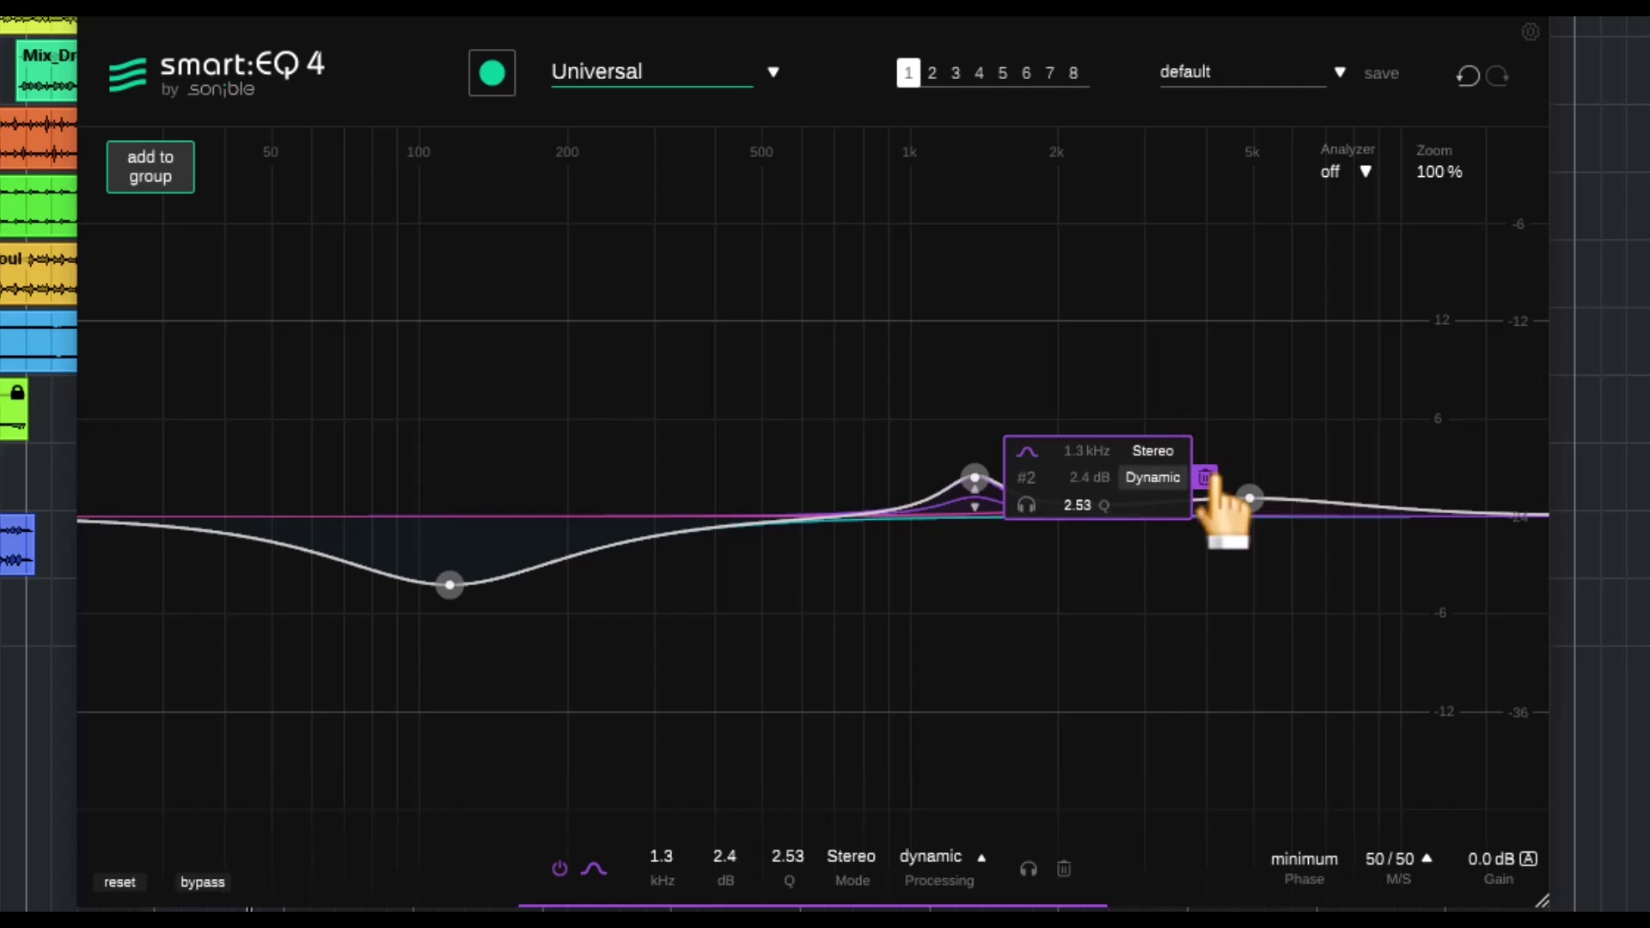
mouse_move(975, 477)
drag(975, 478, 981, 608)
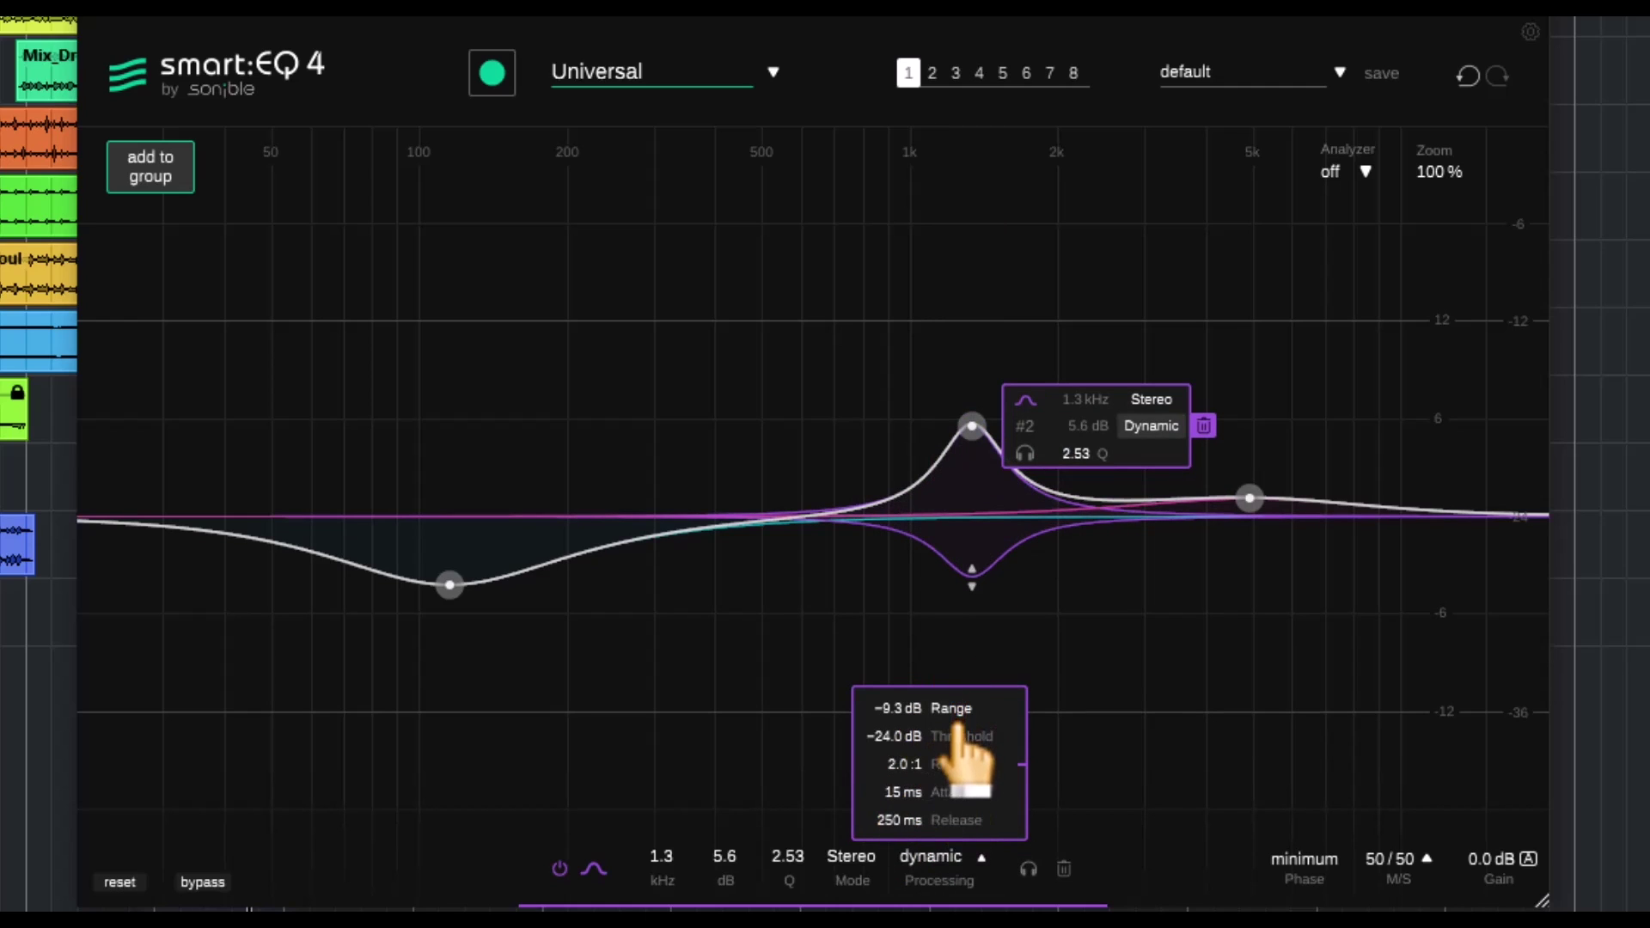
scroll(950, 707, down, 5)
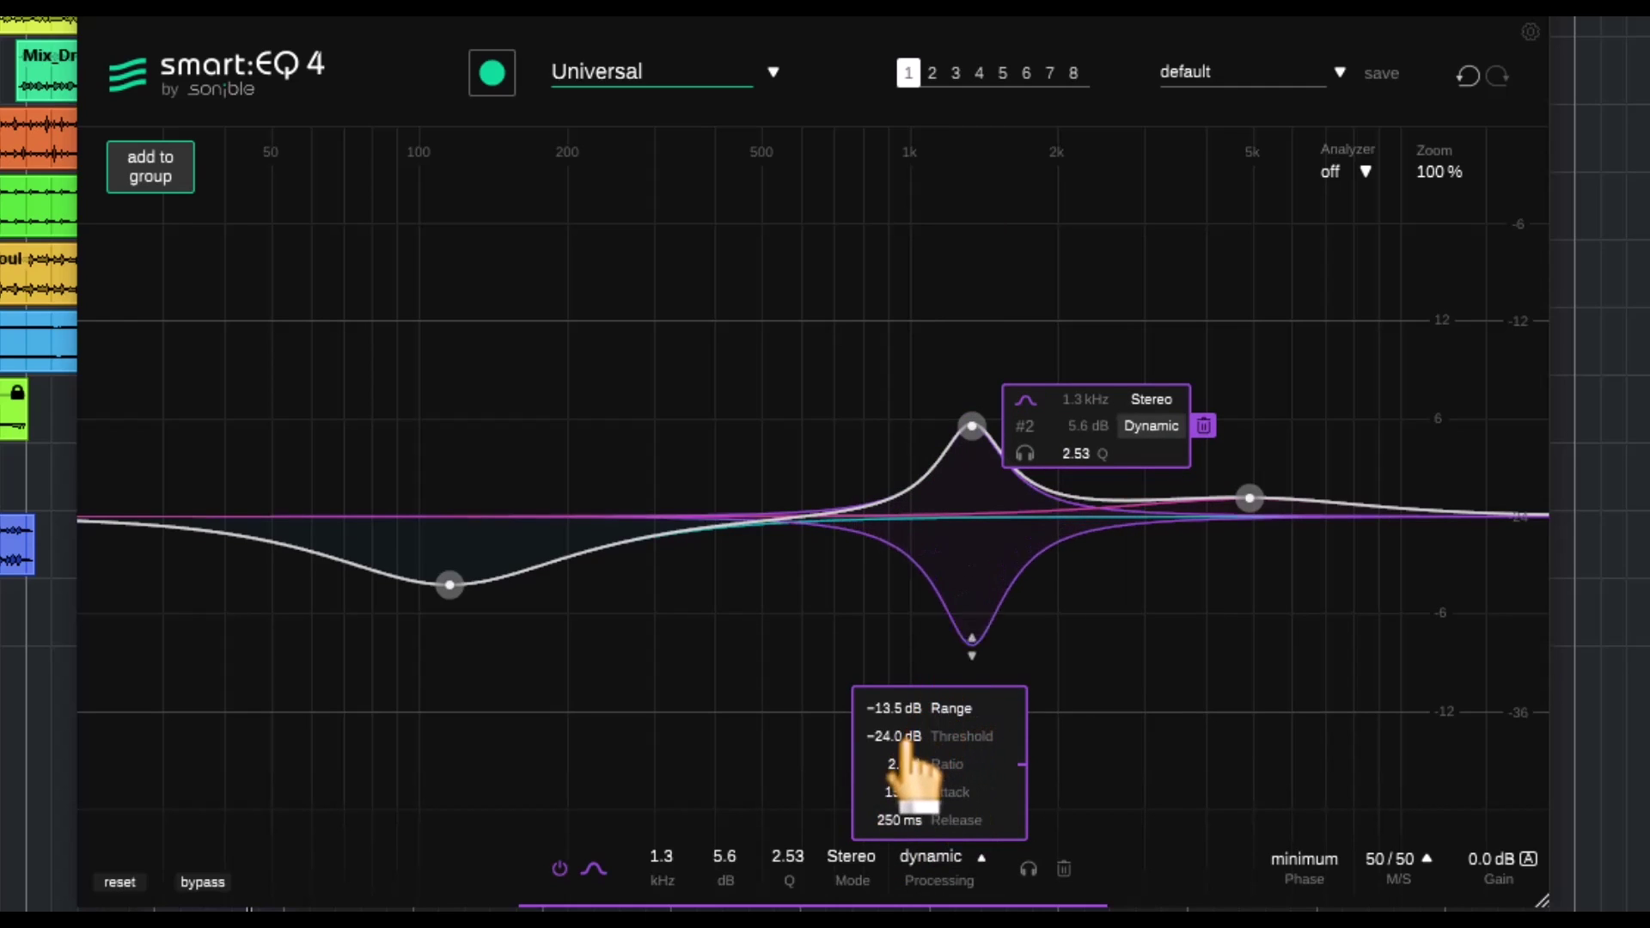
scroll(976, 611, up, 9)
scroll(979, 615, down, 6)
Set the second band's dynamics to a −22.7 dB threshold, 2.9:1 ratio, 43 ms attack and 350 ms release.
mouse_move(952, 732)
mouse_down()
mouse_move(954, 825)
mouse_move(983, 730)
mouse_up()
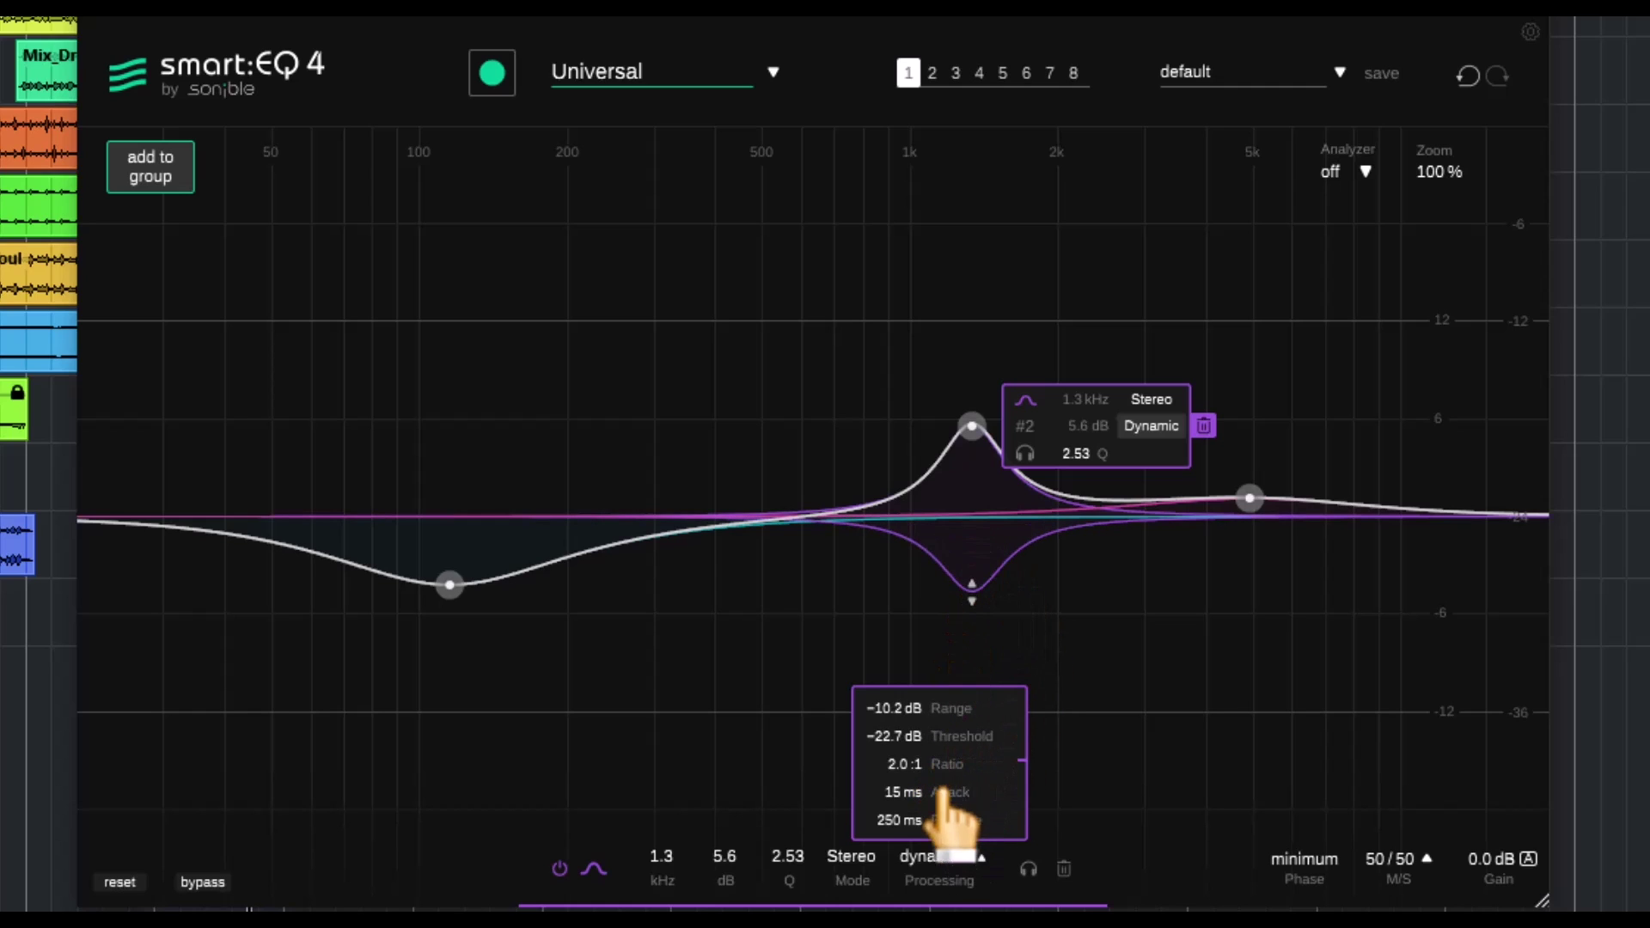
scroll(959, 761, up, 9)
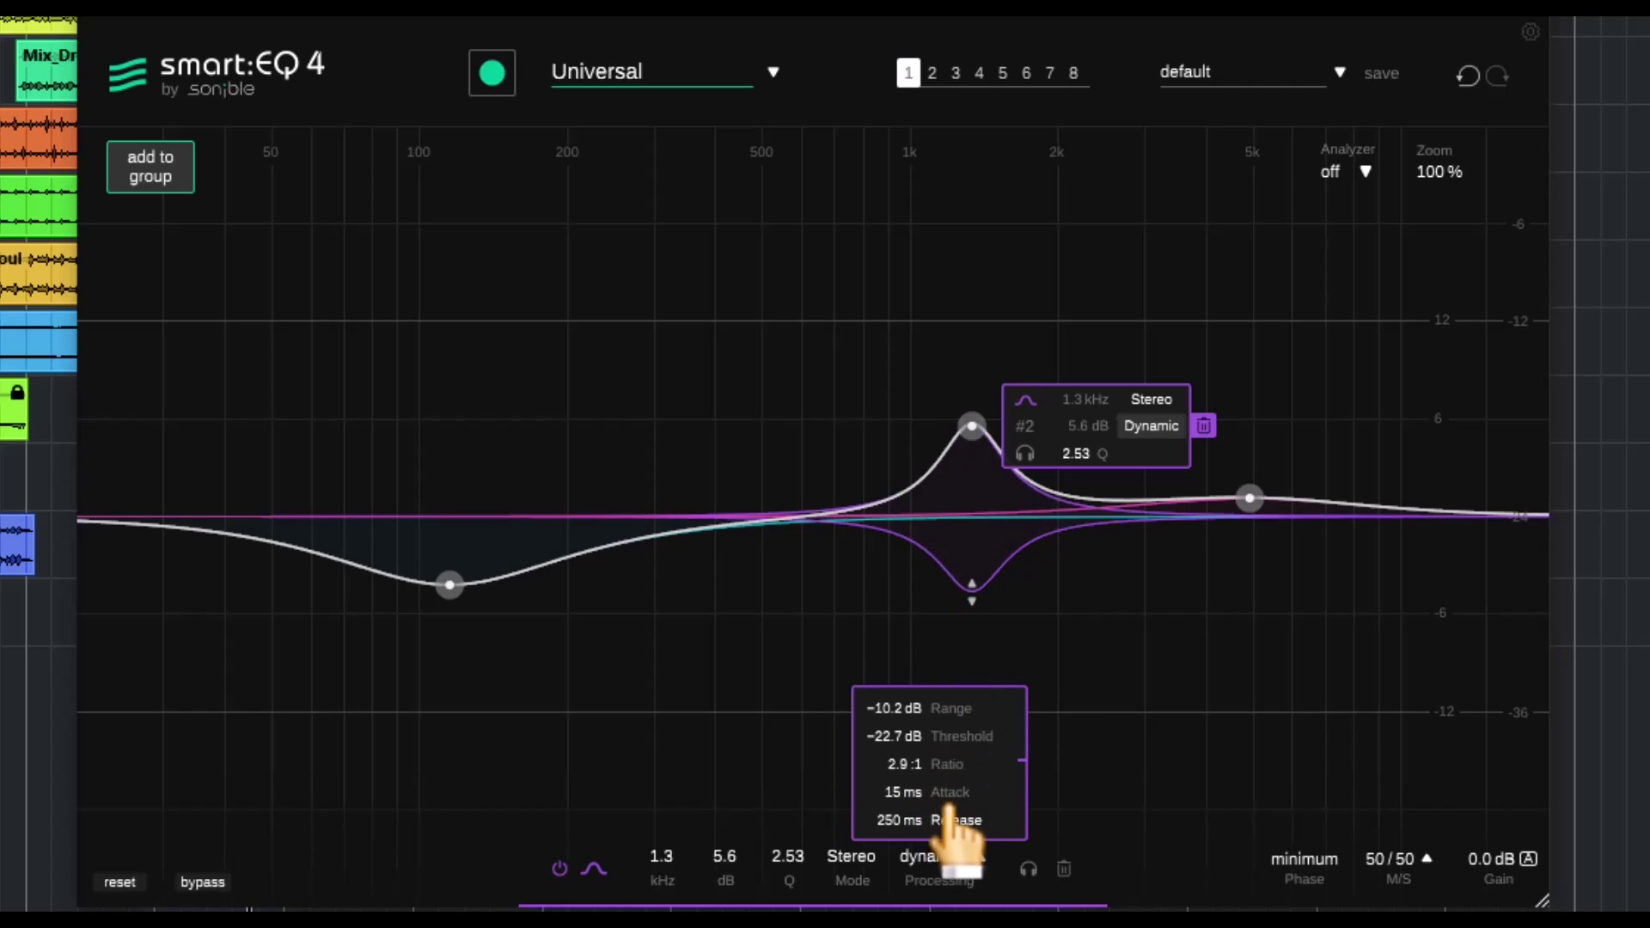
drag(951, 789, 958, 763)
scroll(954, 821, up, 2)
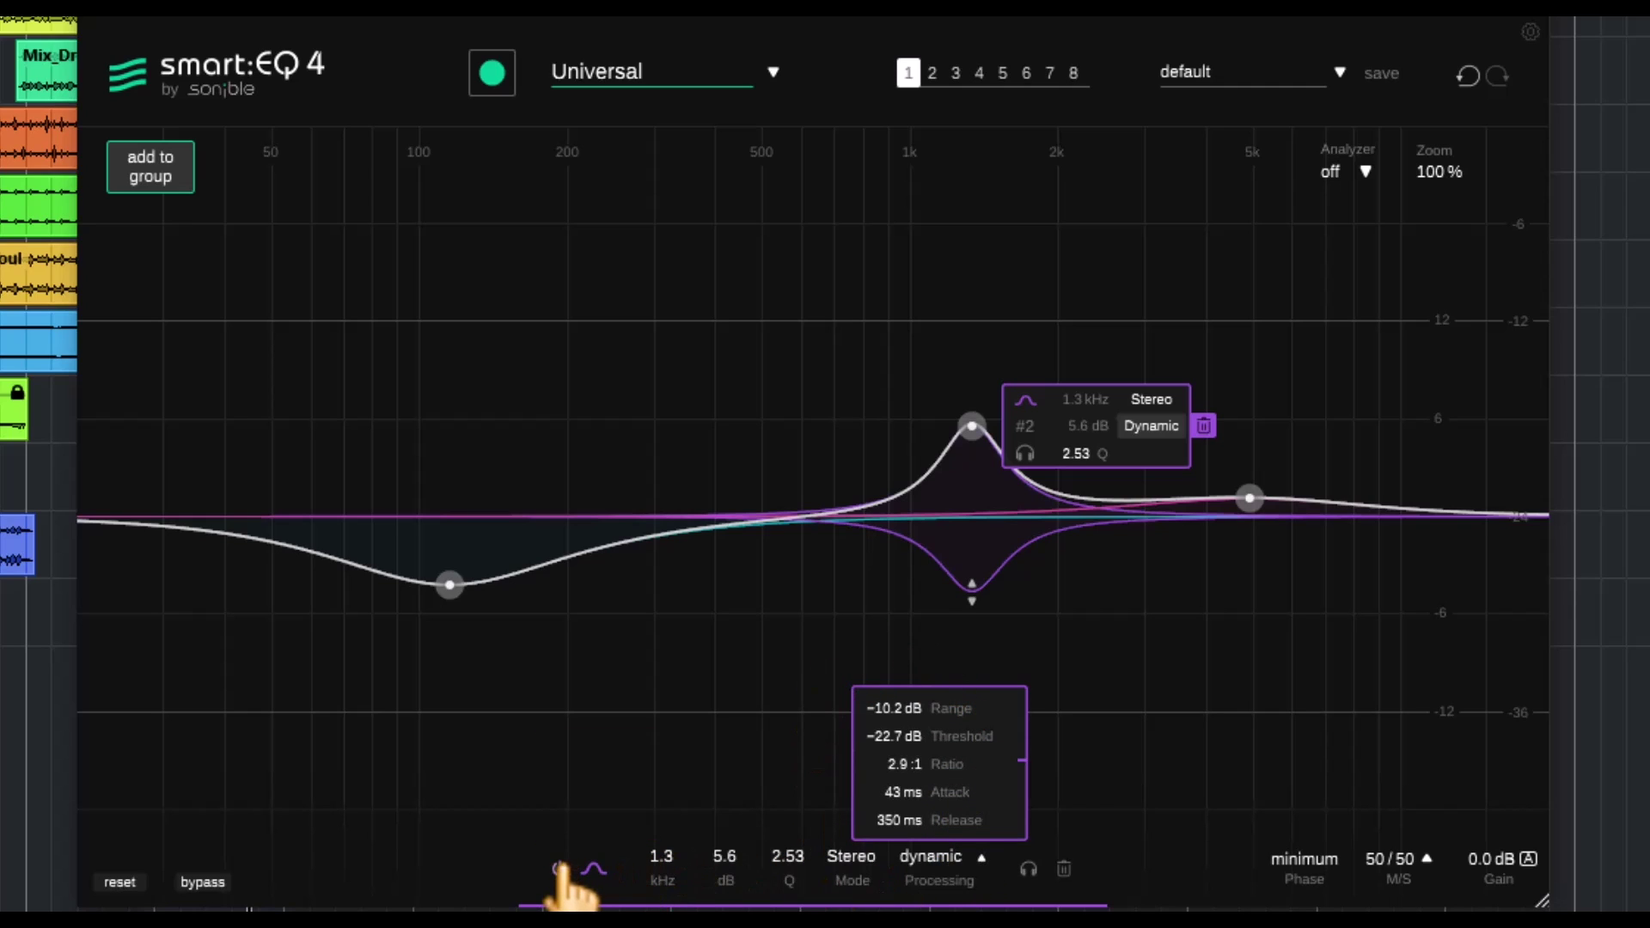
Check the filter shapes and set the second band to 789 Hz, 3.7 dB gain and a Q of 1.89.
click(593, 869)
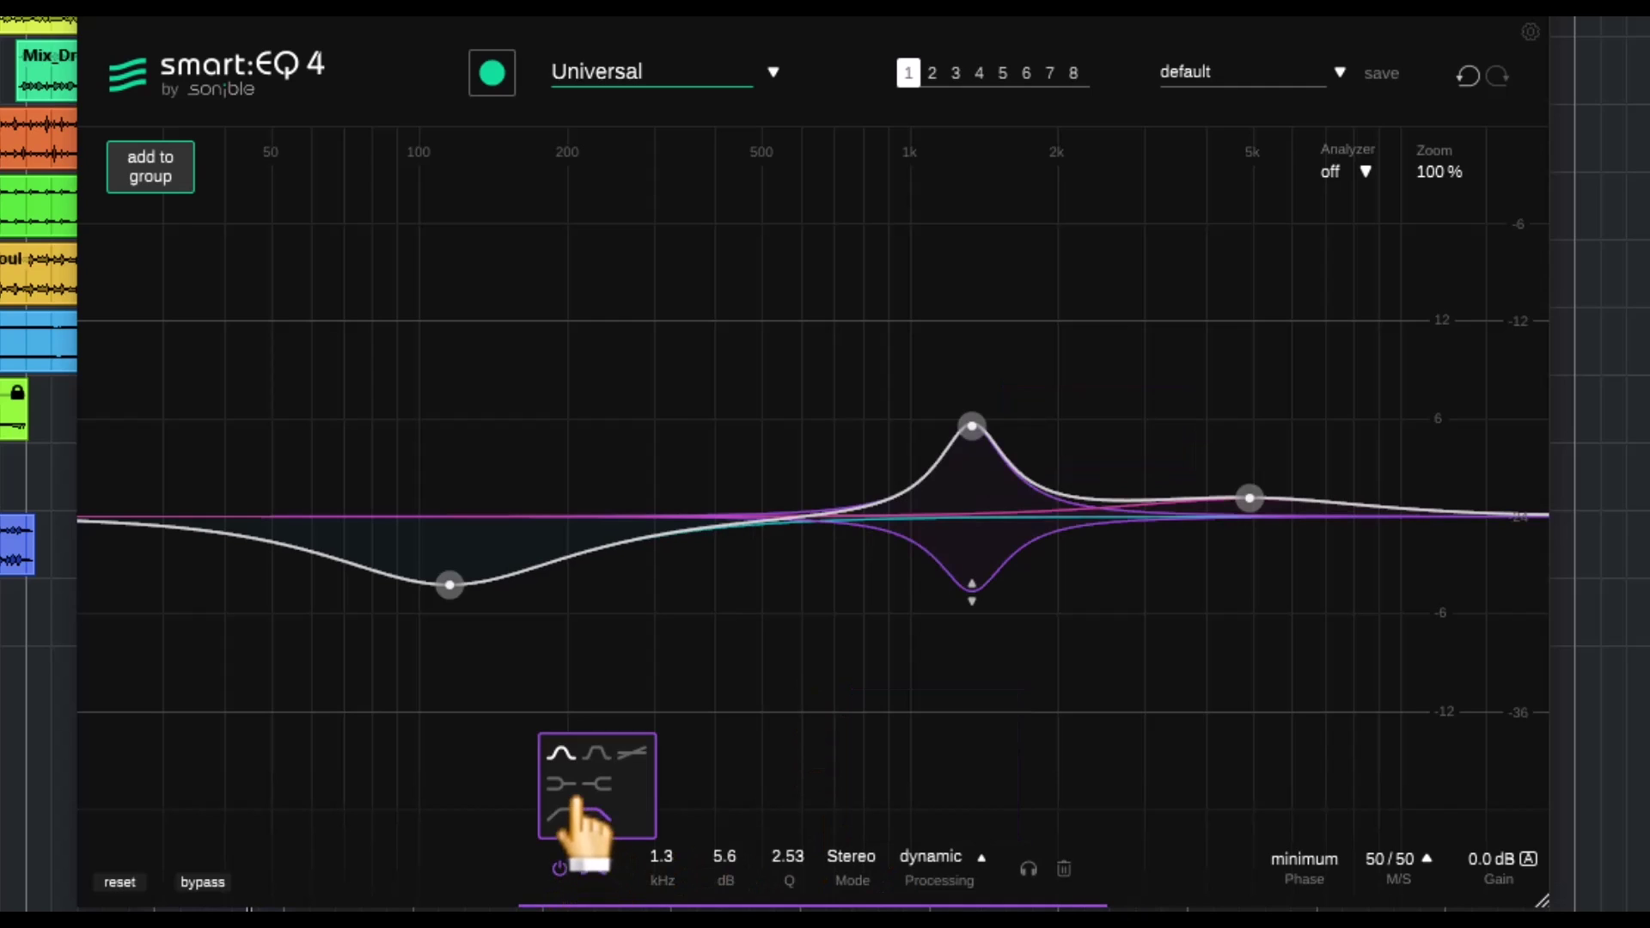
drag(678, 854, 653, 909)
drag(729, 869, 802, 885)
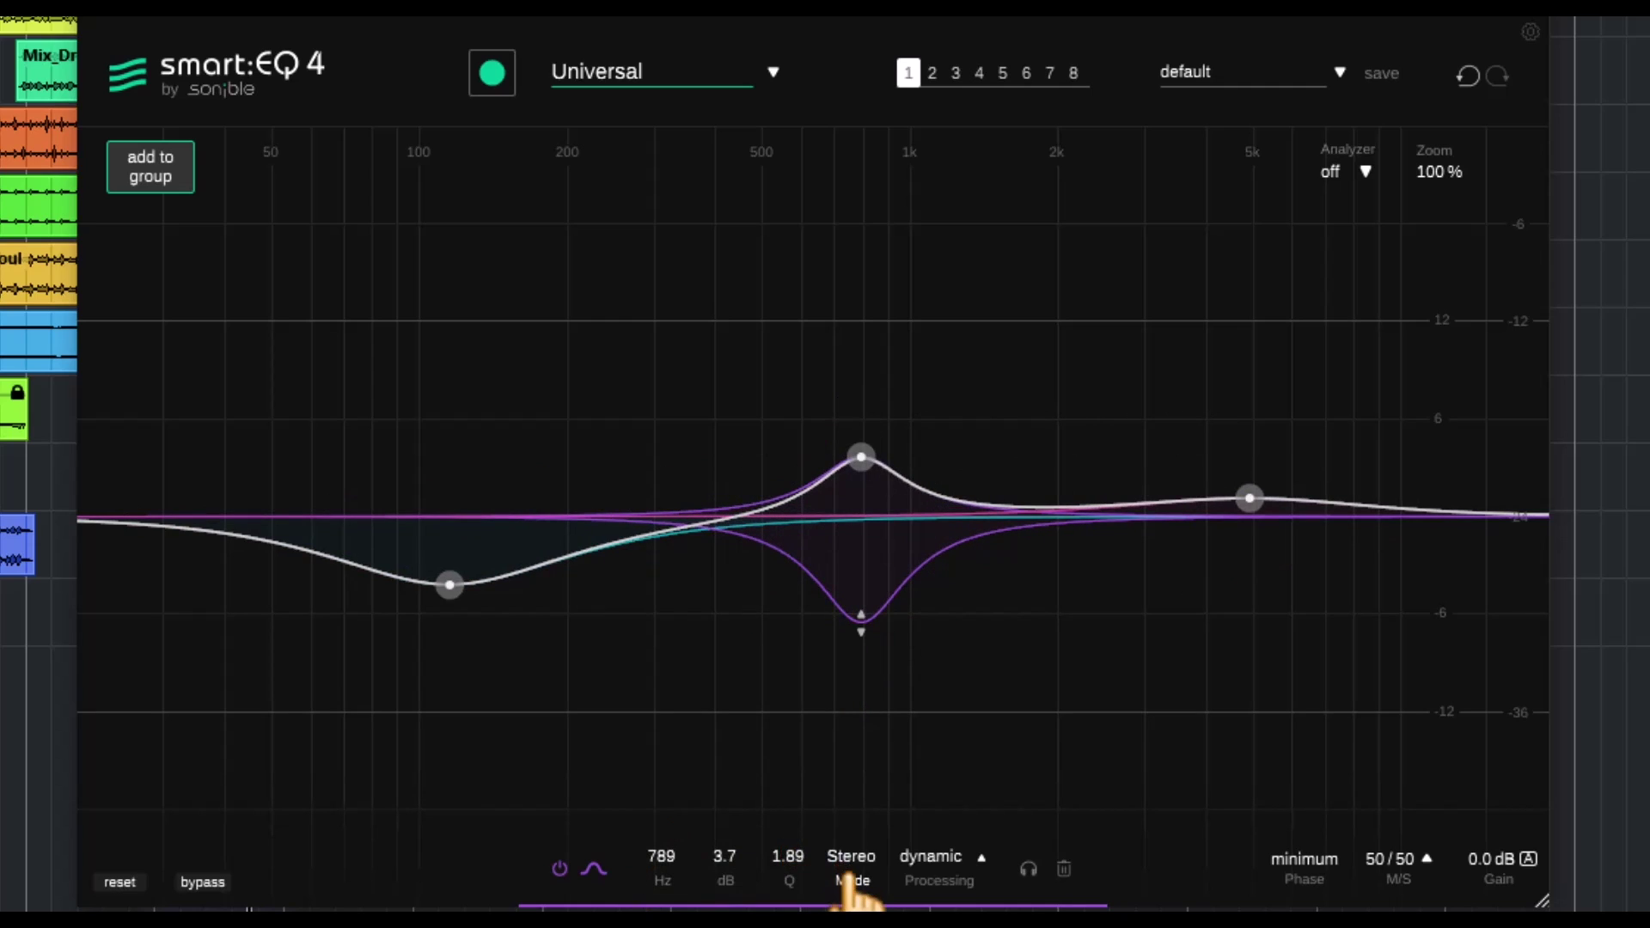
Step the 789 Hz band through the other channel modes and return it to Stereo.
click(850, 868)
click(851, 868)
click(852, 870)
Toggle dynamic processing on the 789 Hz band and leave it set to static.
click(932, 880)
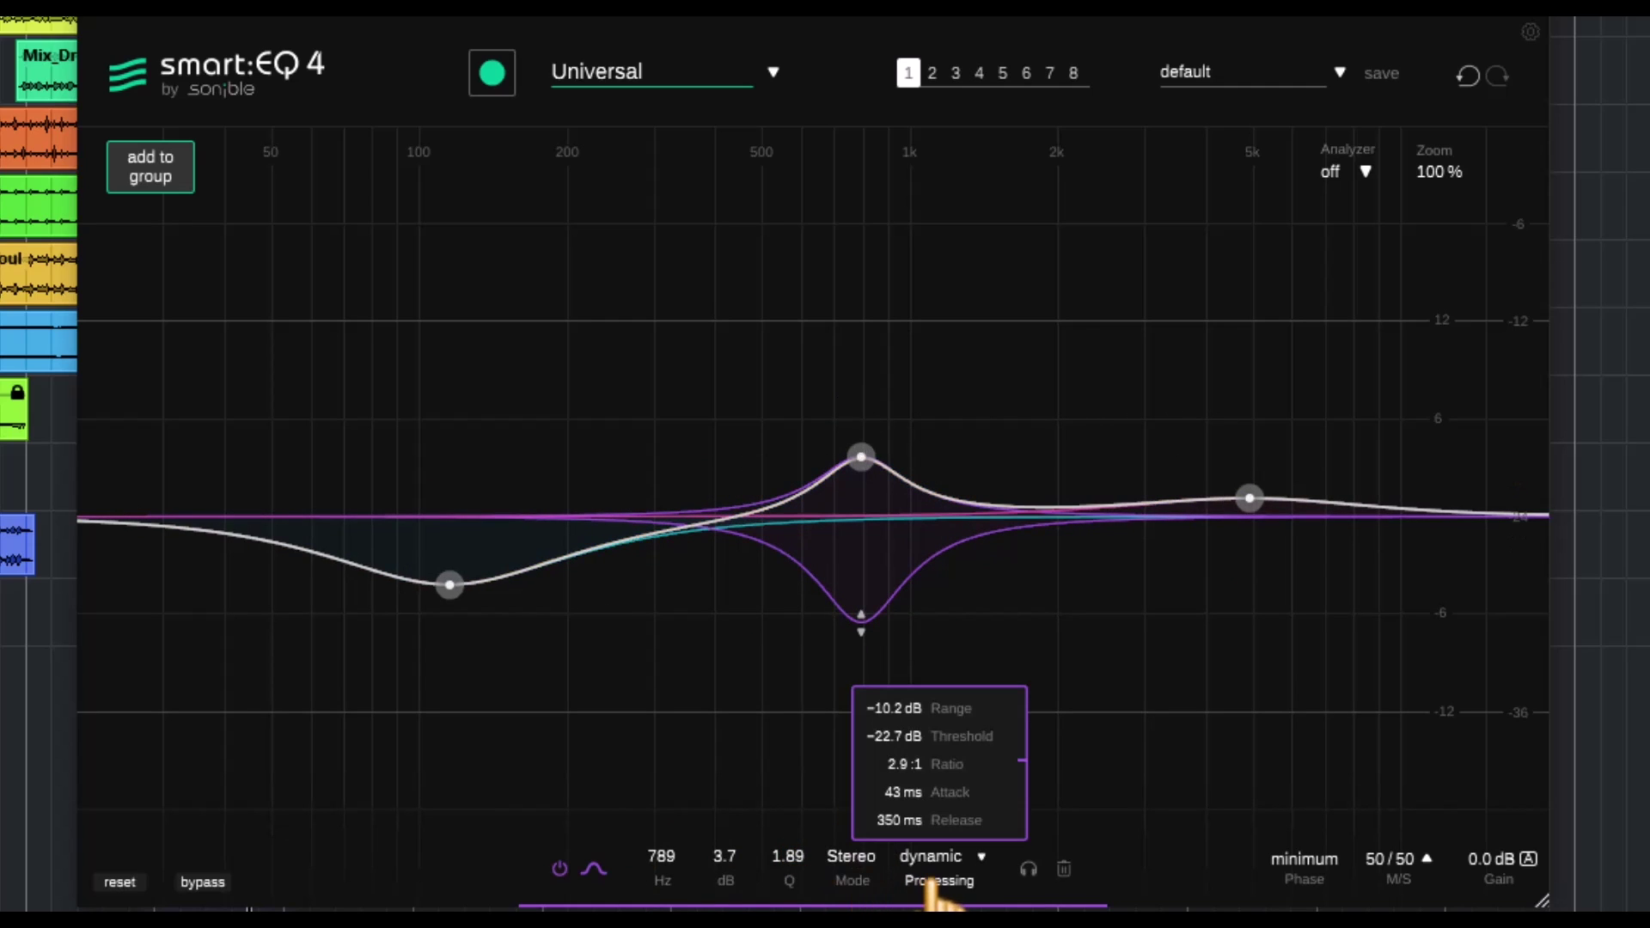
click(975, 877)
click(980, 868)
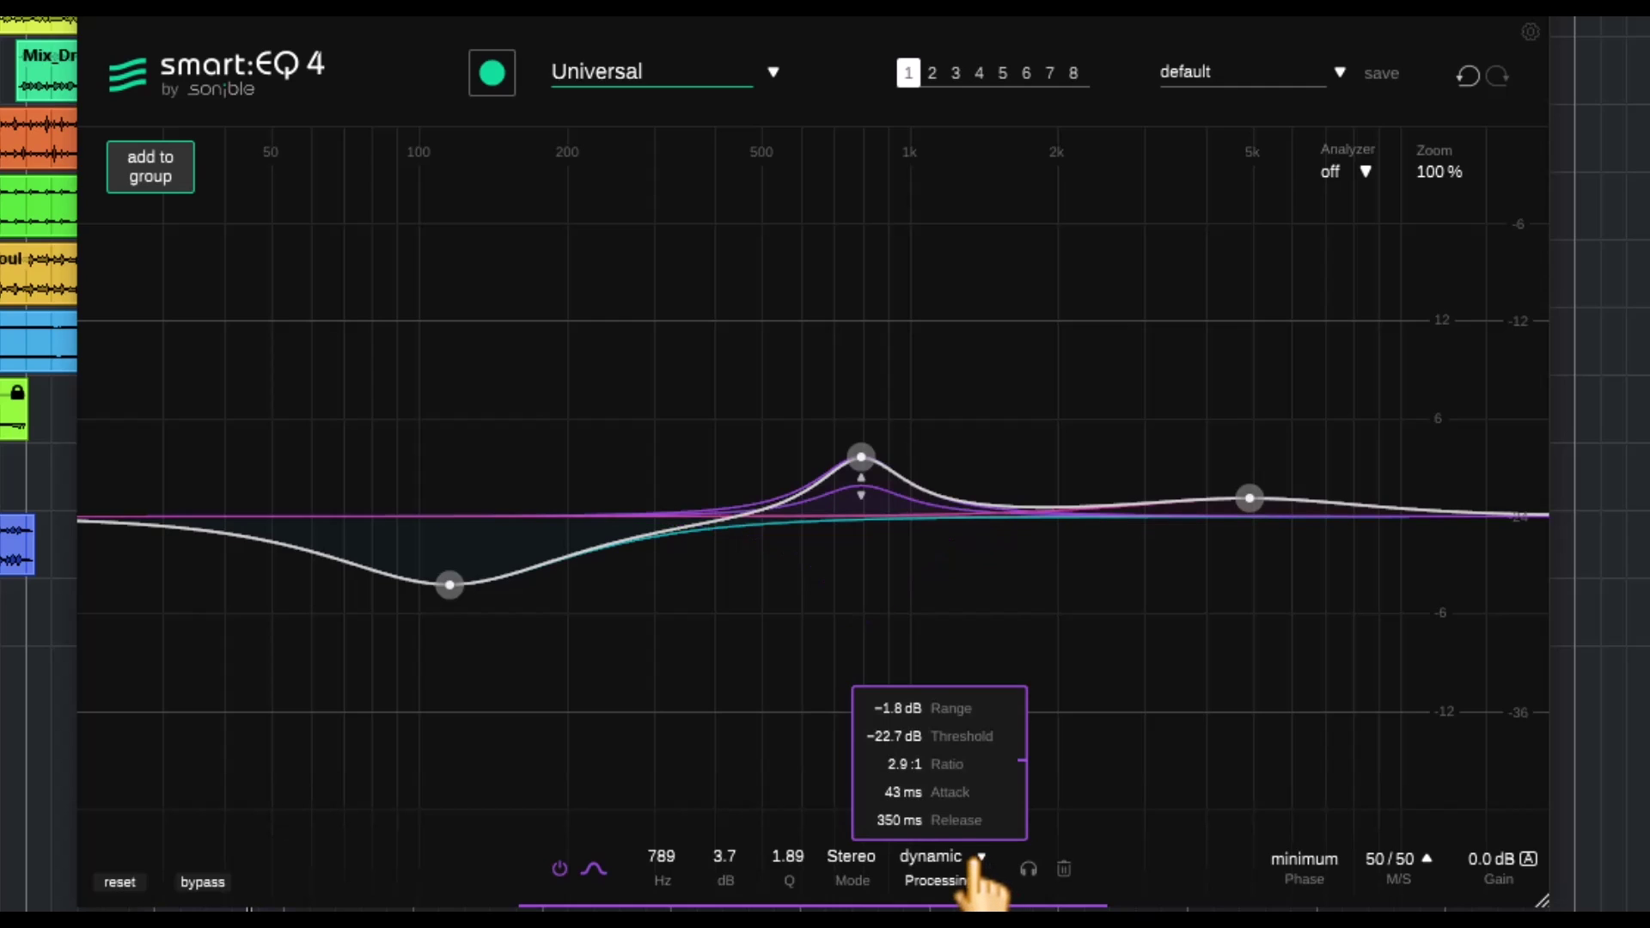
click(977, 881)
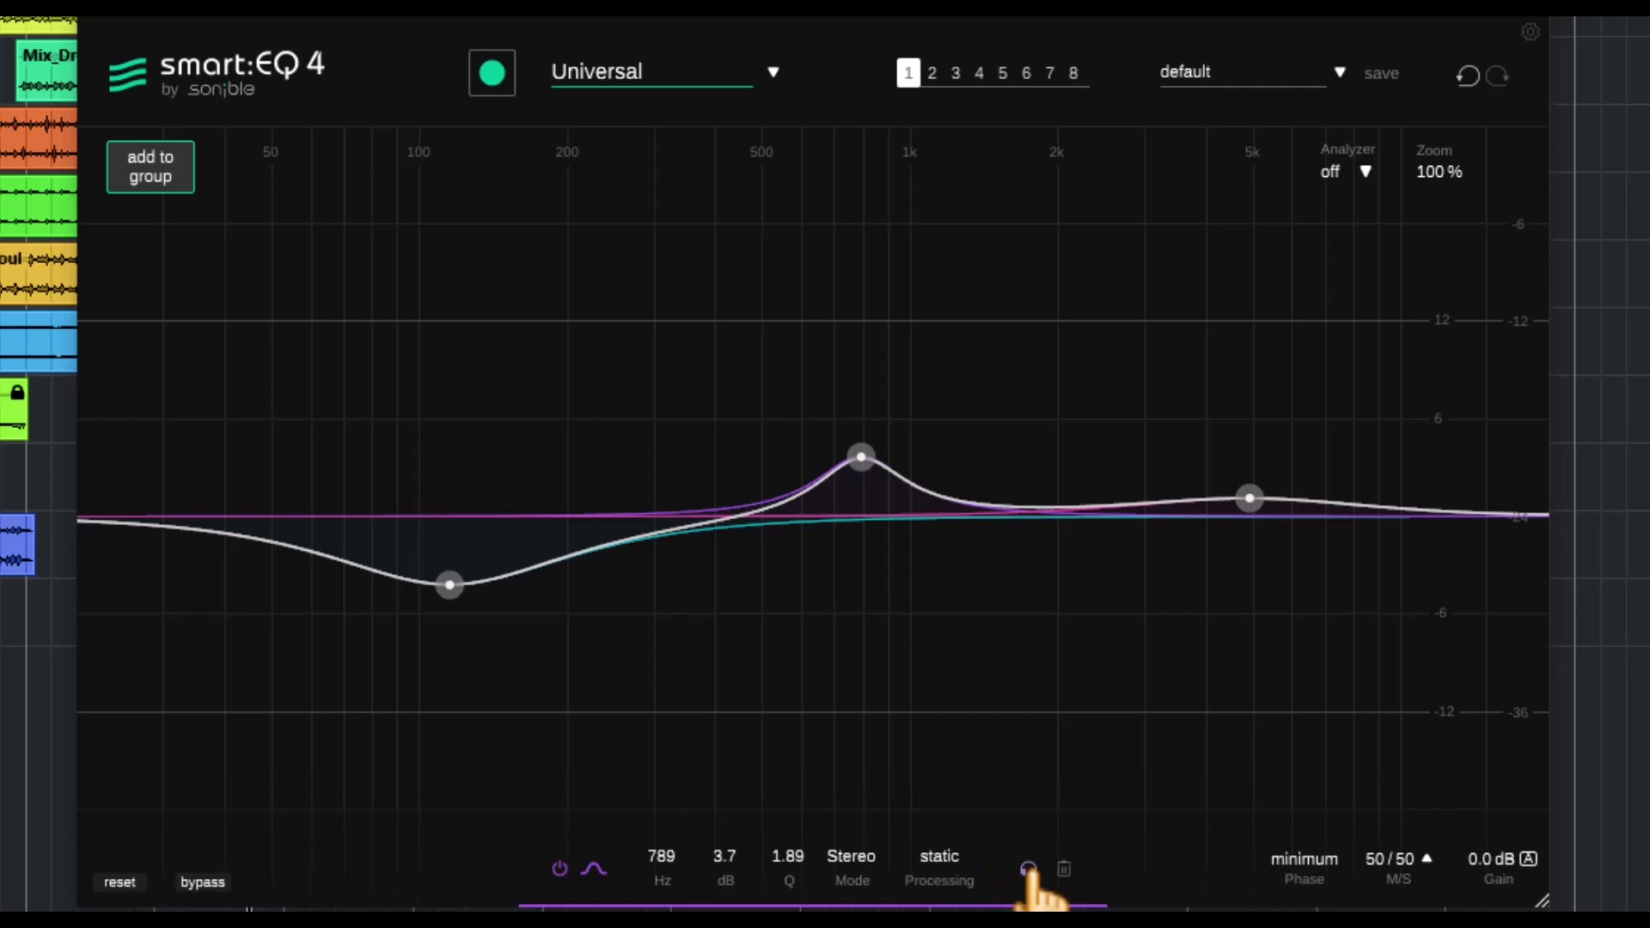
Delete the 789 Hz band, then move the remaining high band to 4.1 kHz at 6.0 dB and delete it too.
mouse_move(861, 458)
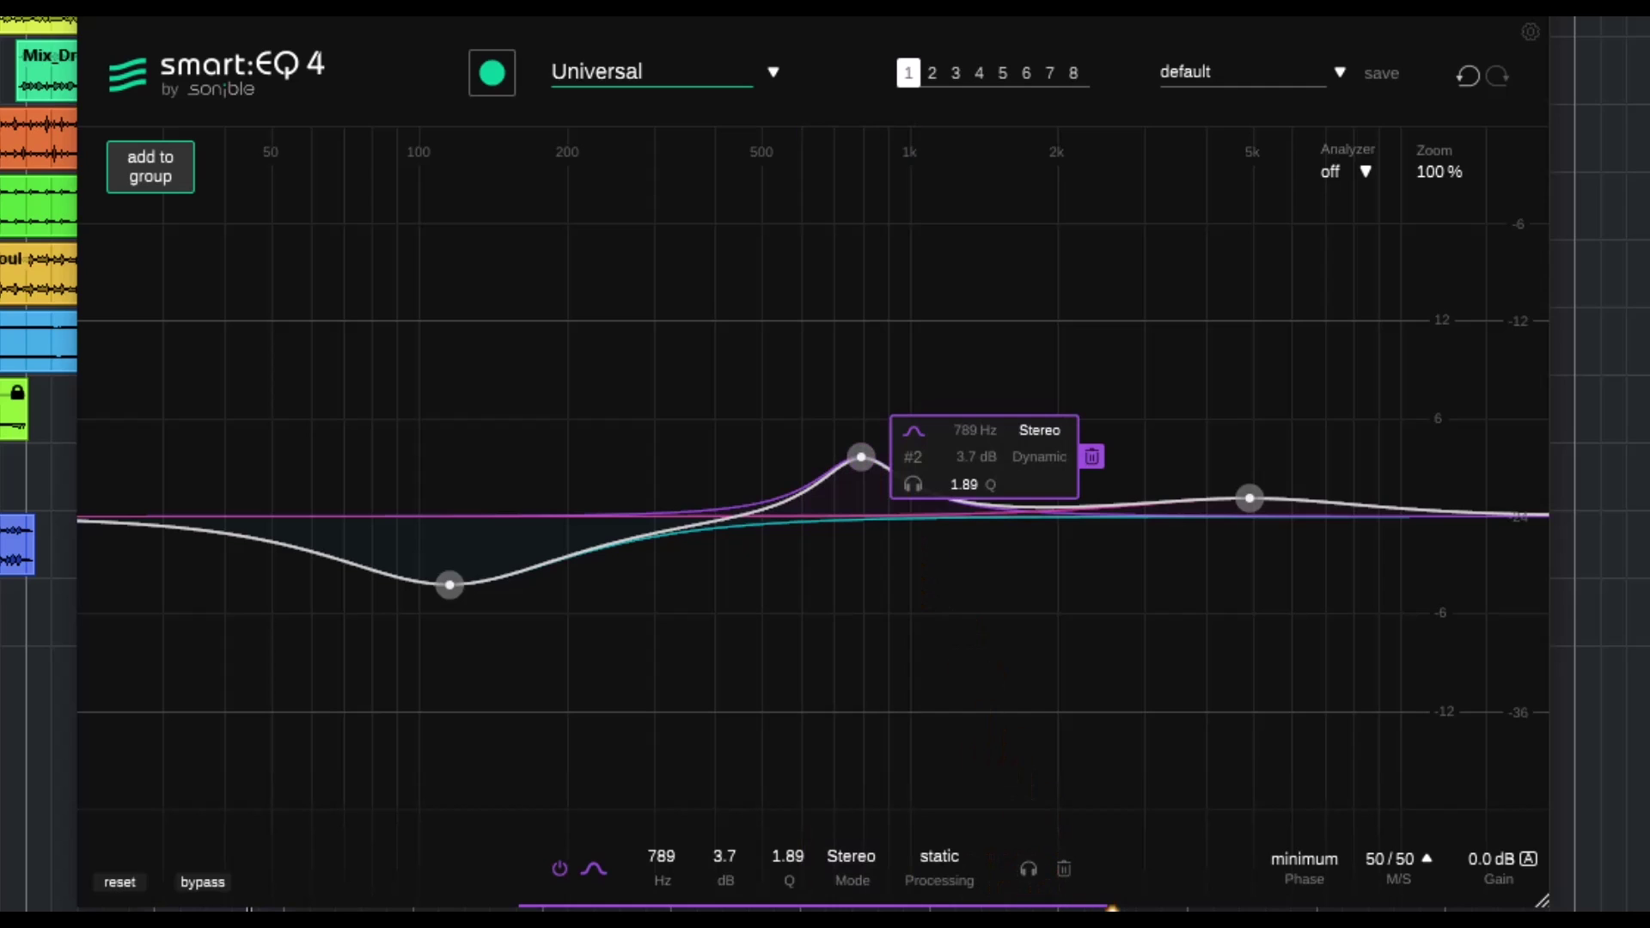
click(1064, 868)
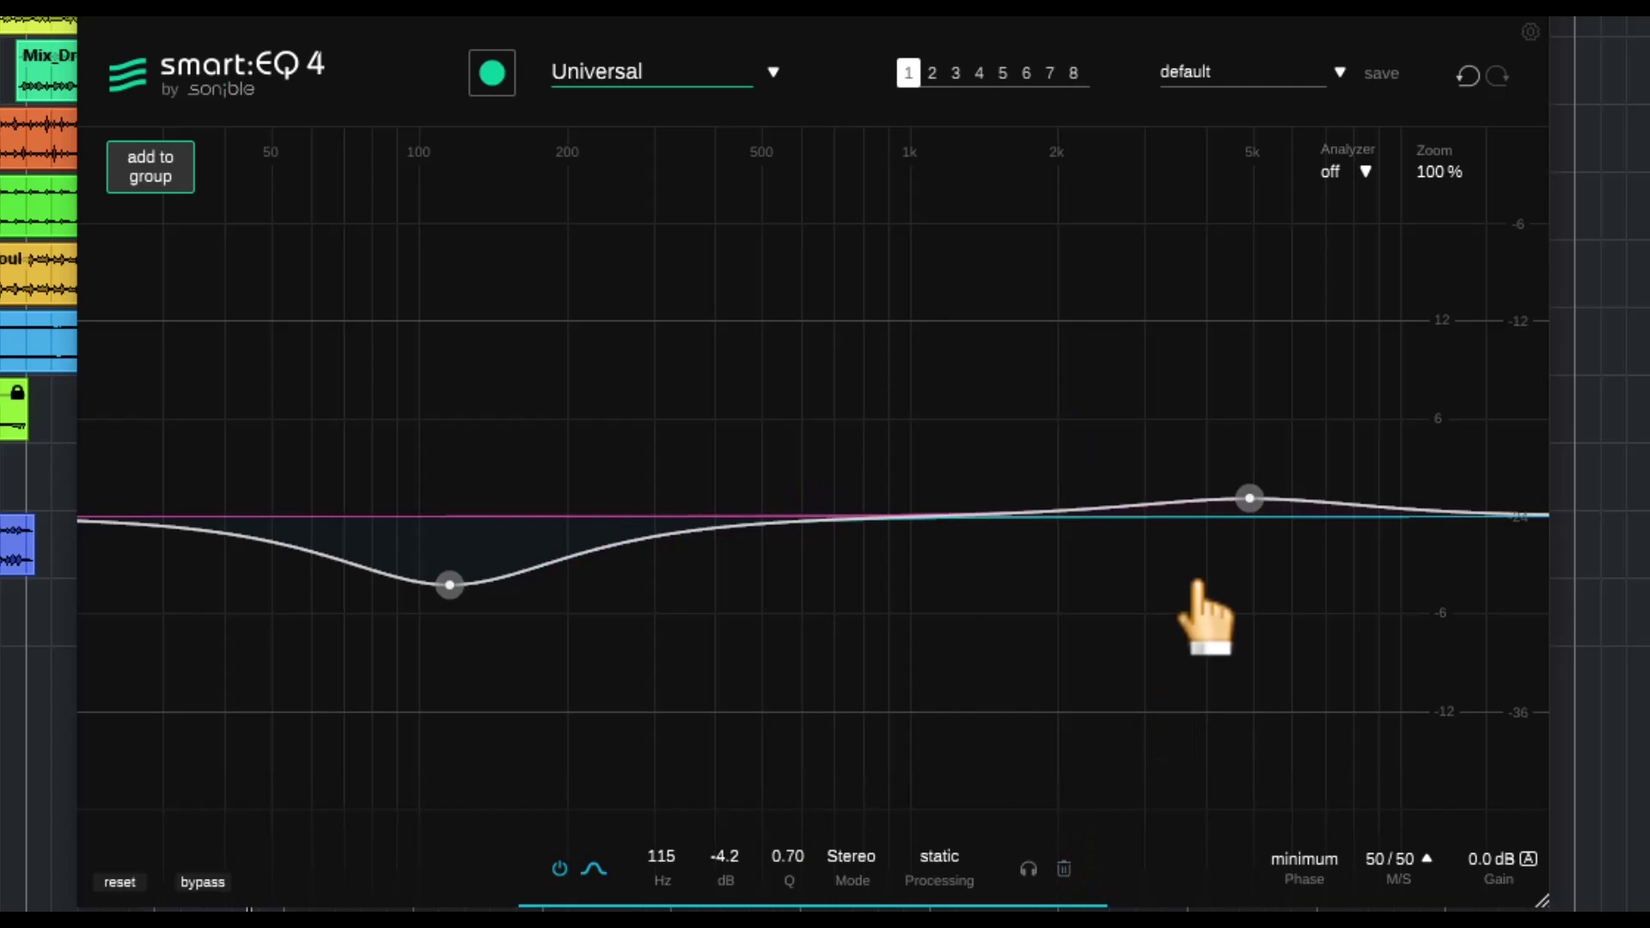
mouse_move(1250, 498)
mouse_down()
mouse_move(1231, 479)
mouse_move(1237, 421)
mouse_up()
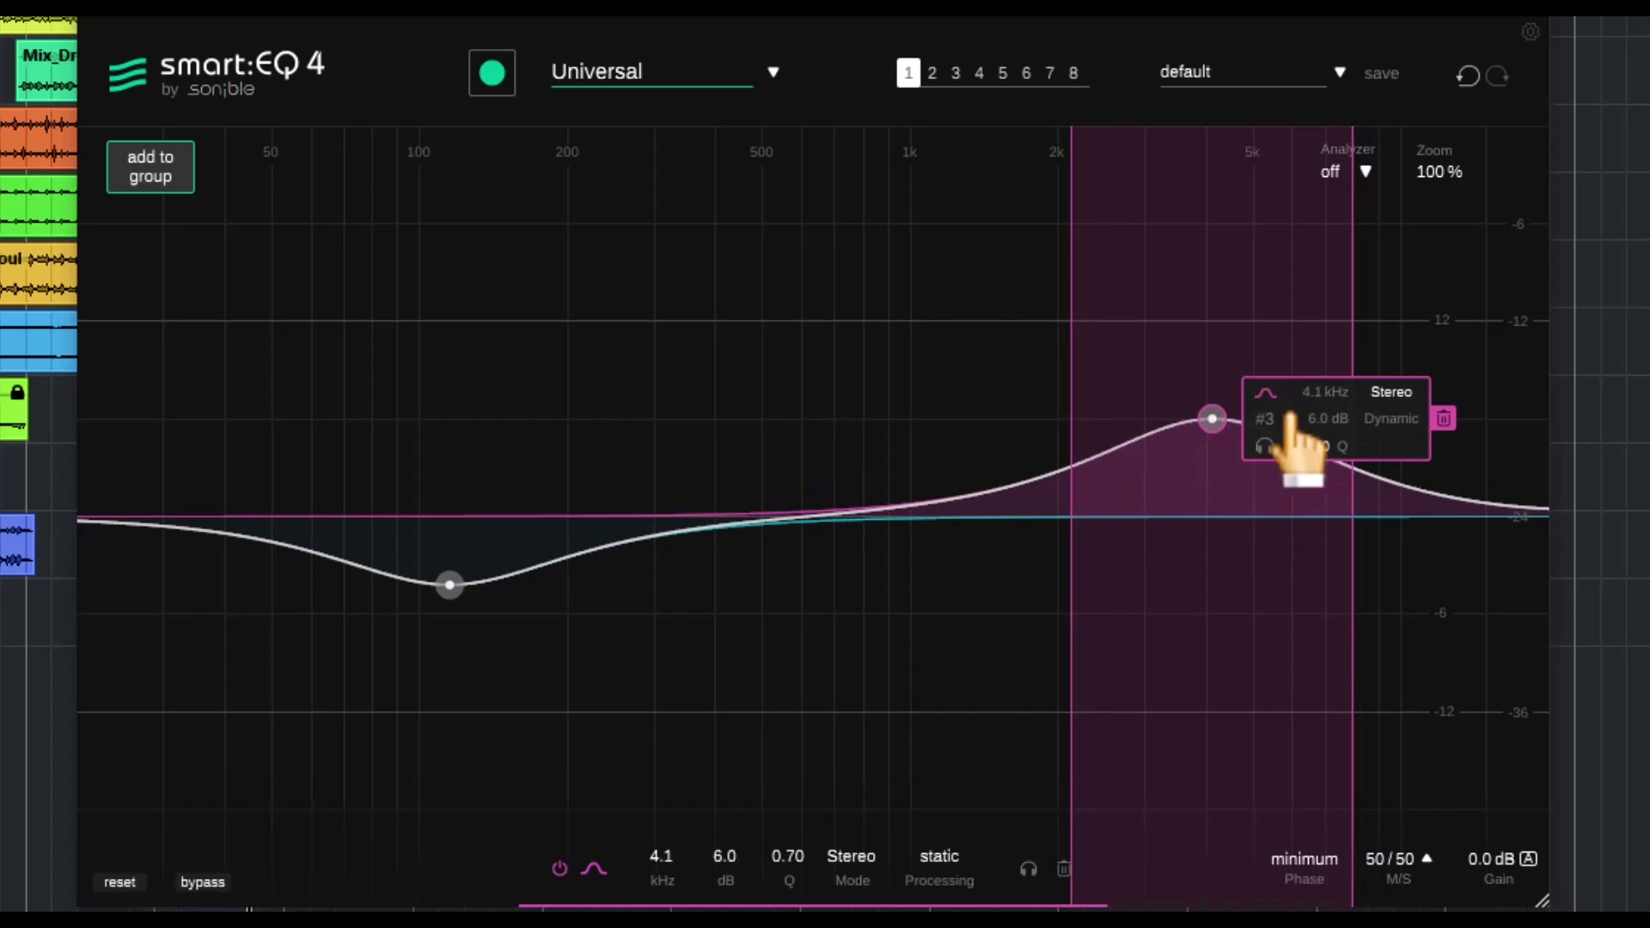
click(1445, 422)
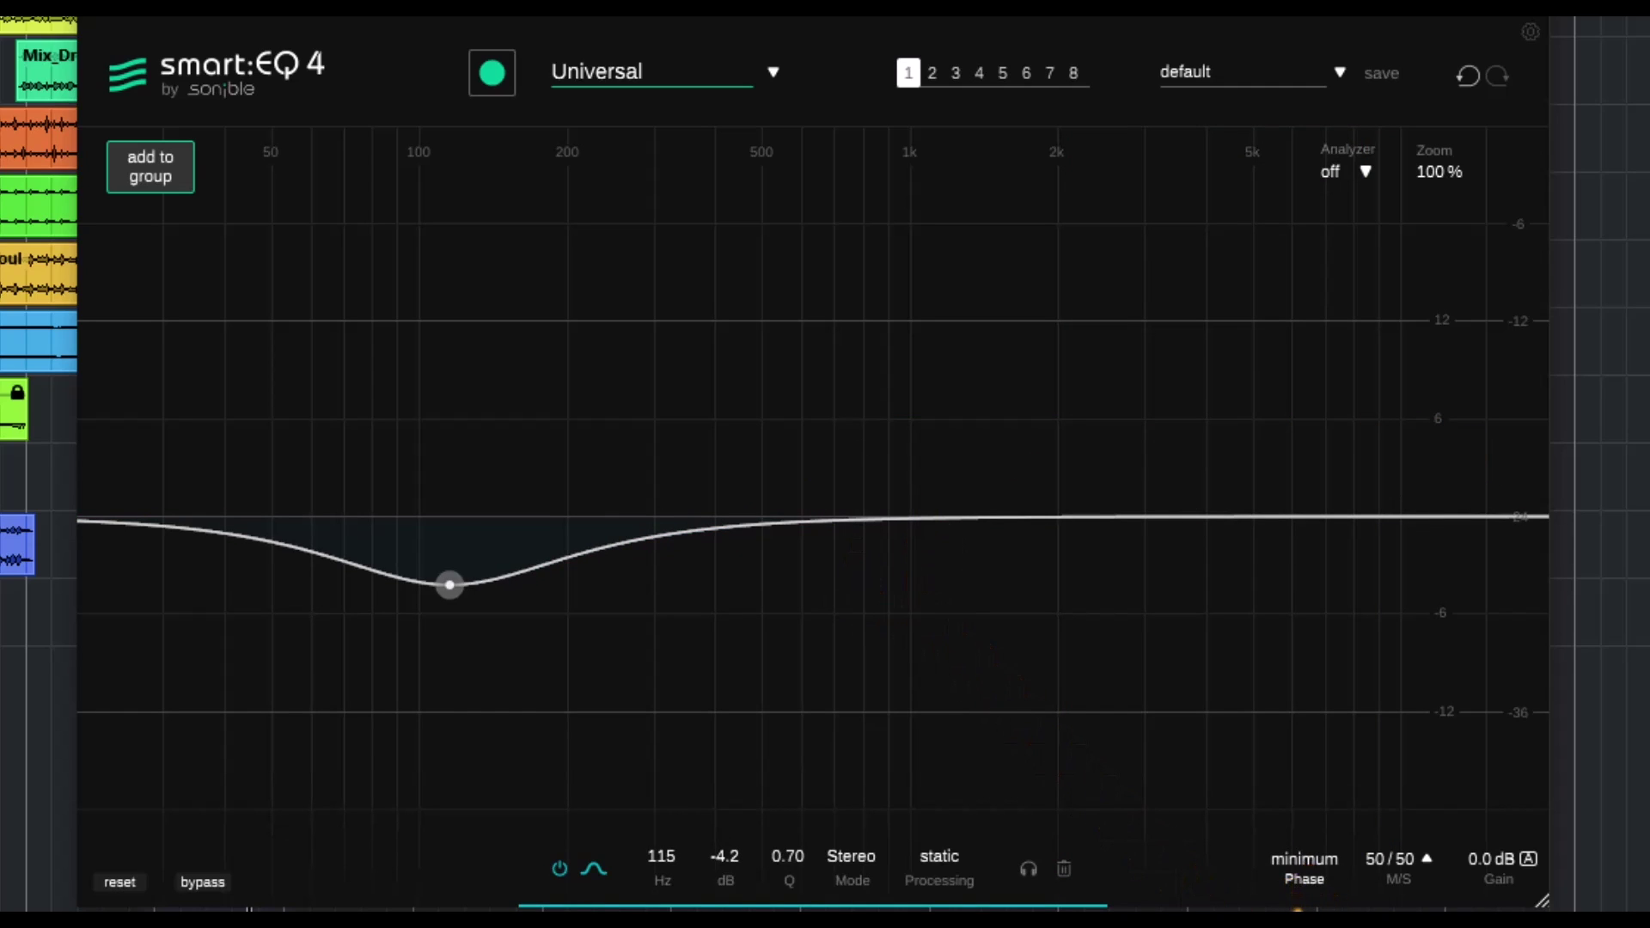
Switch the phase mode to linear and back to minimum.
click(1311, 864)
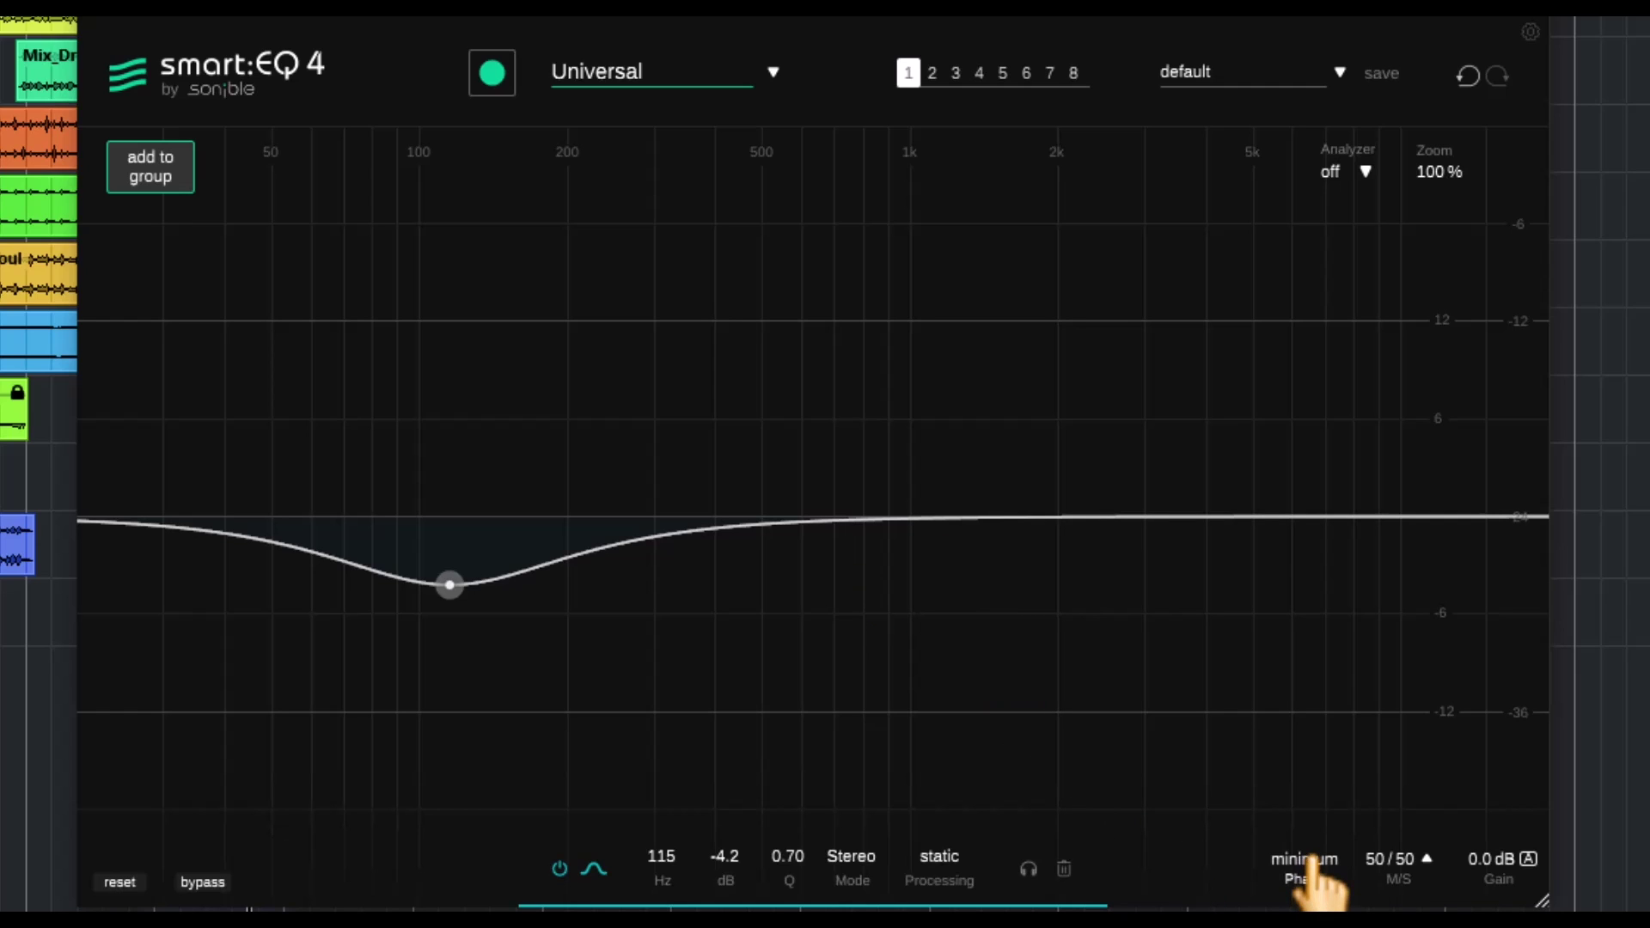
click(1290, 866)
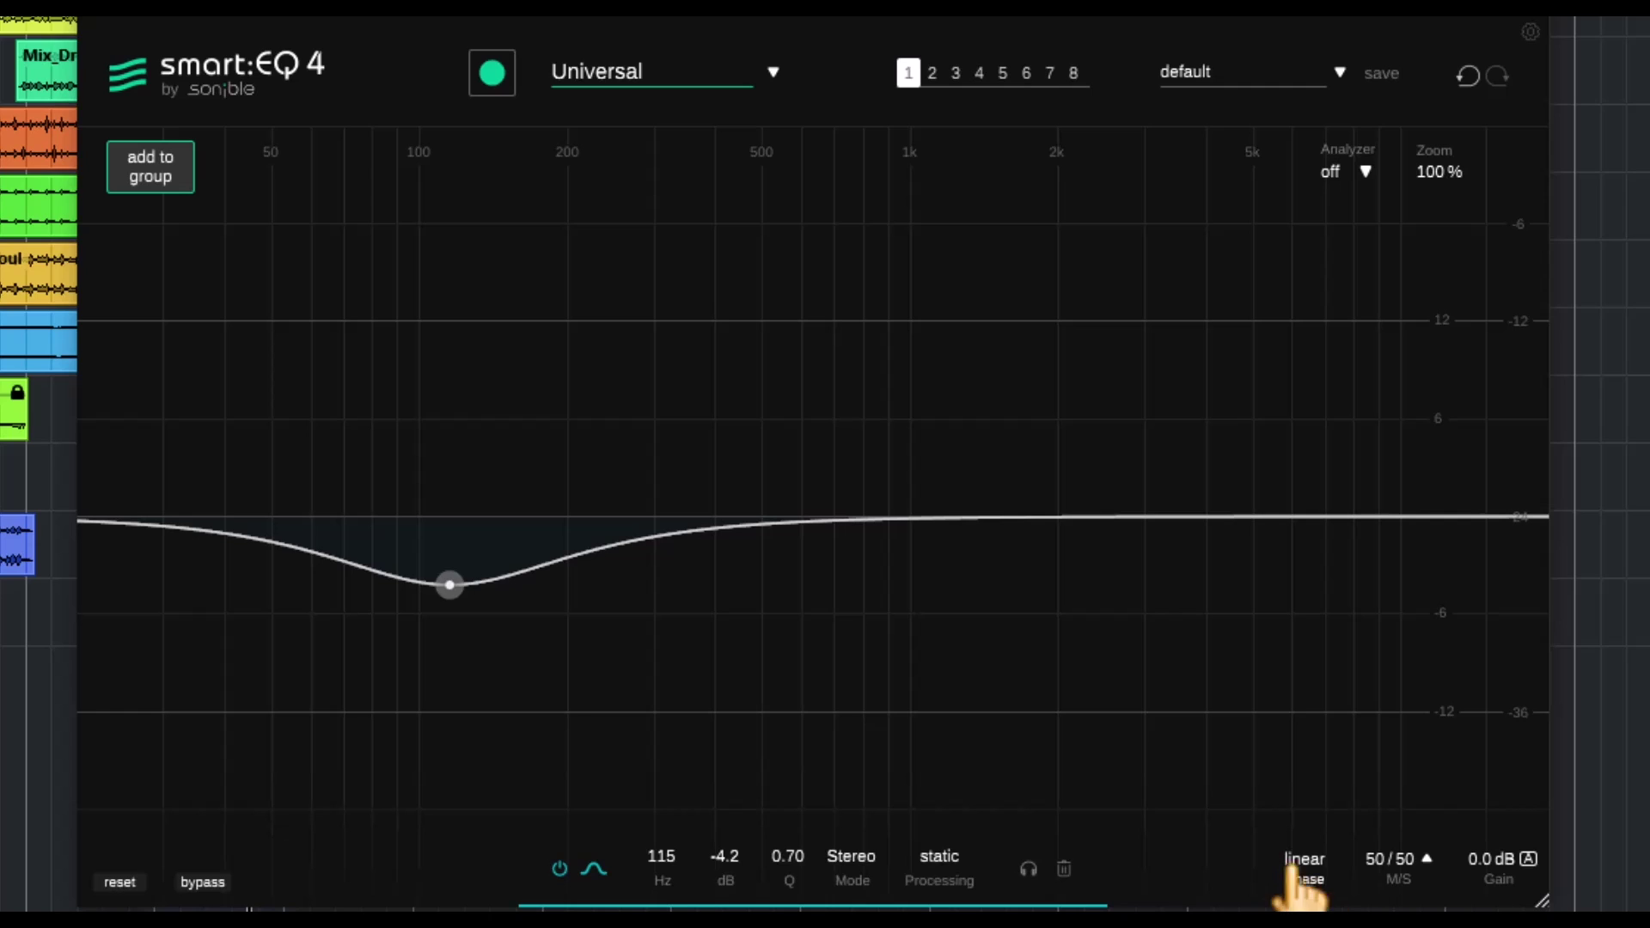
Open the side pan control, sweep the M/S balance to 6/94 and bring it up to 100/0.
click(1428, 859)
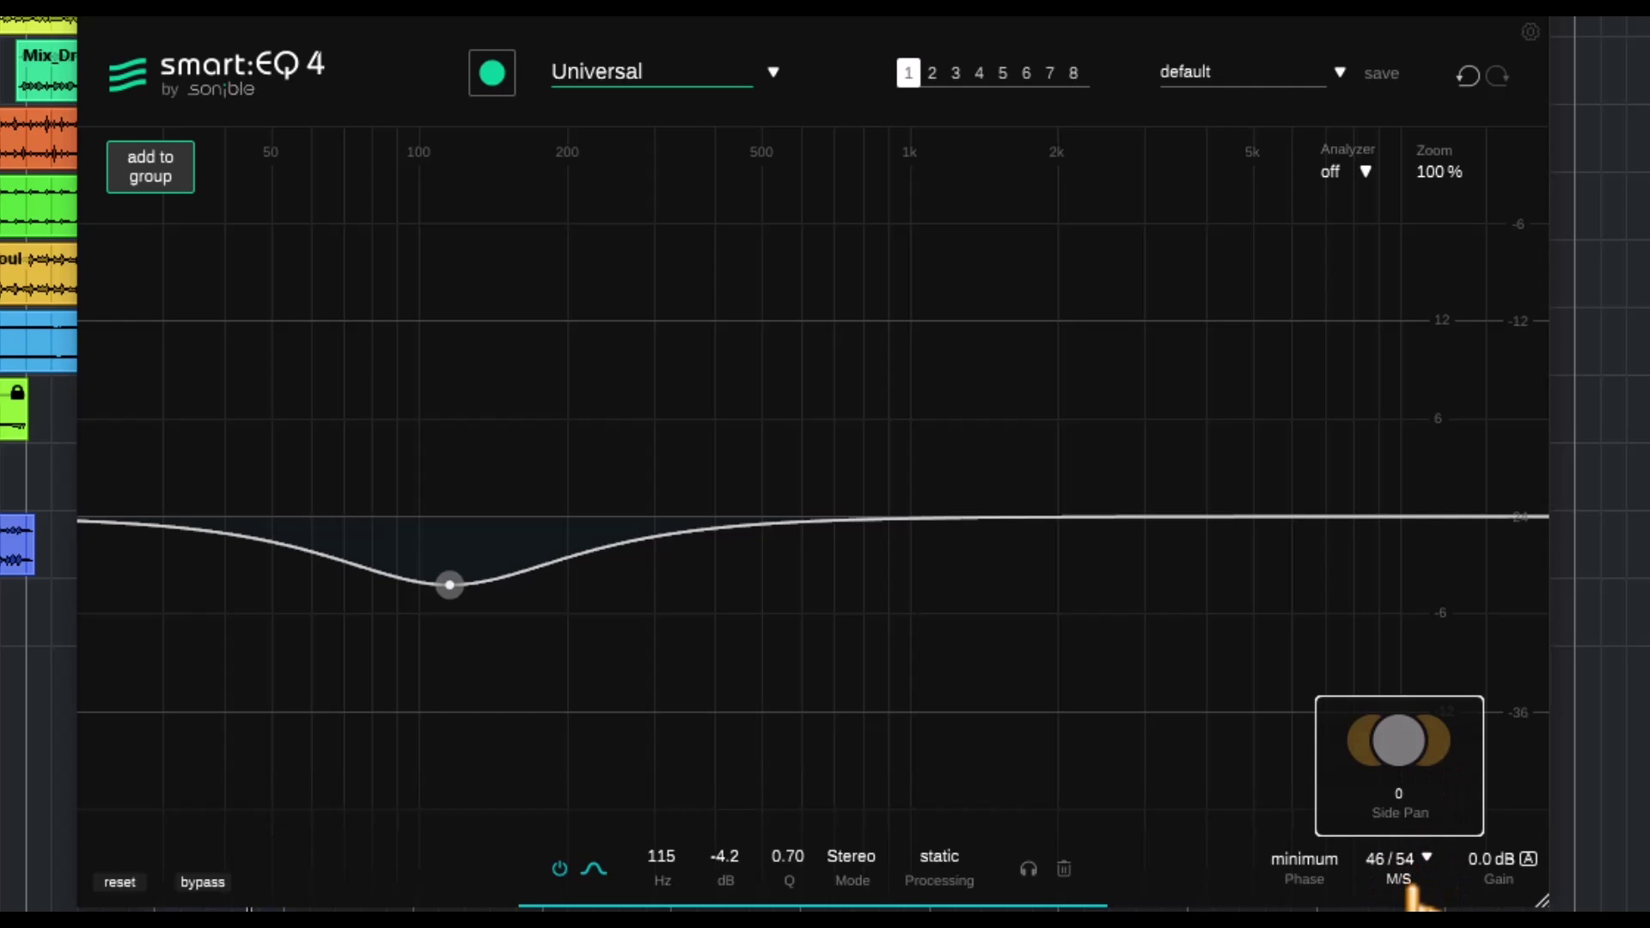
scroll(1405, 896, down, 10)
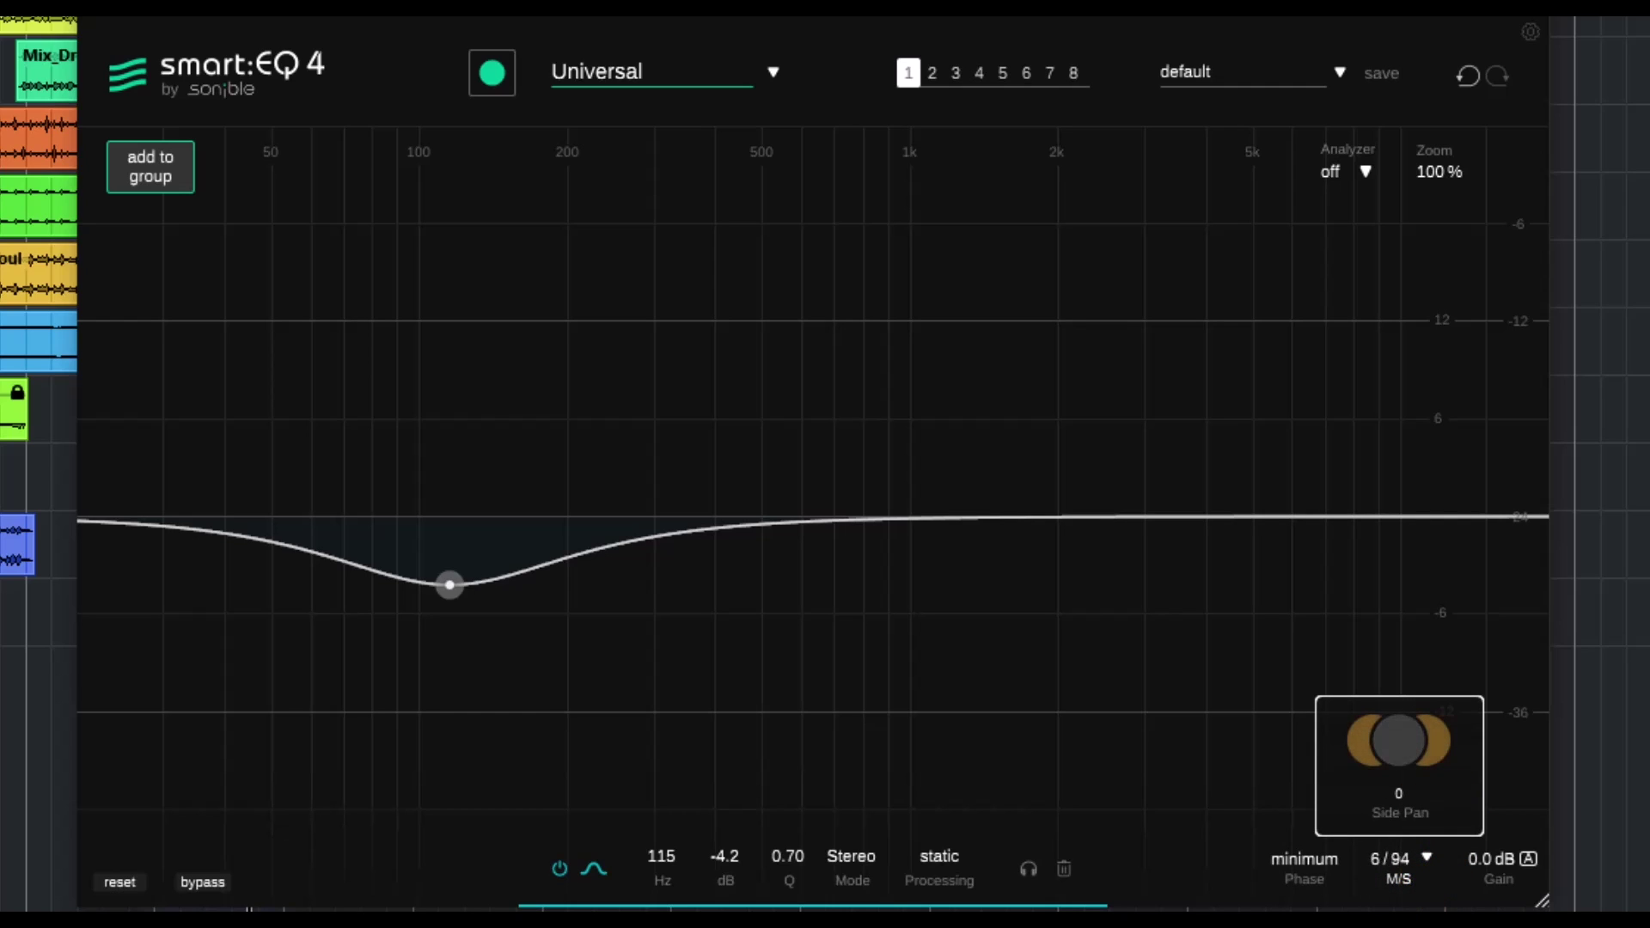
scroll(1409, 894, up, 10)
drag(1400, 873, 1404, 648)
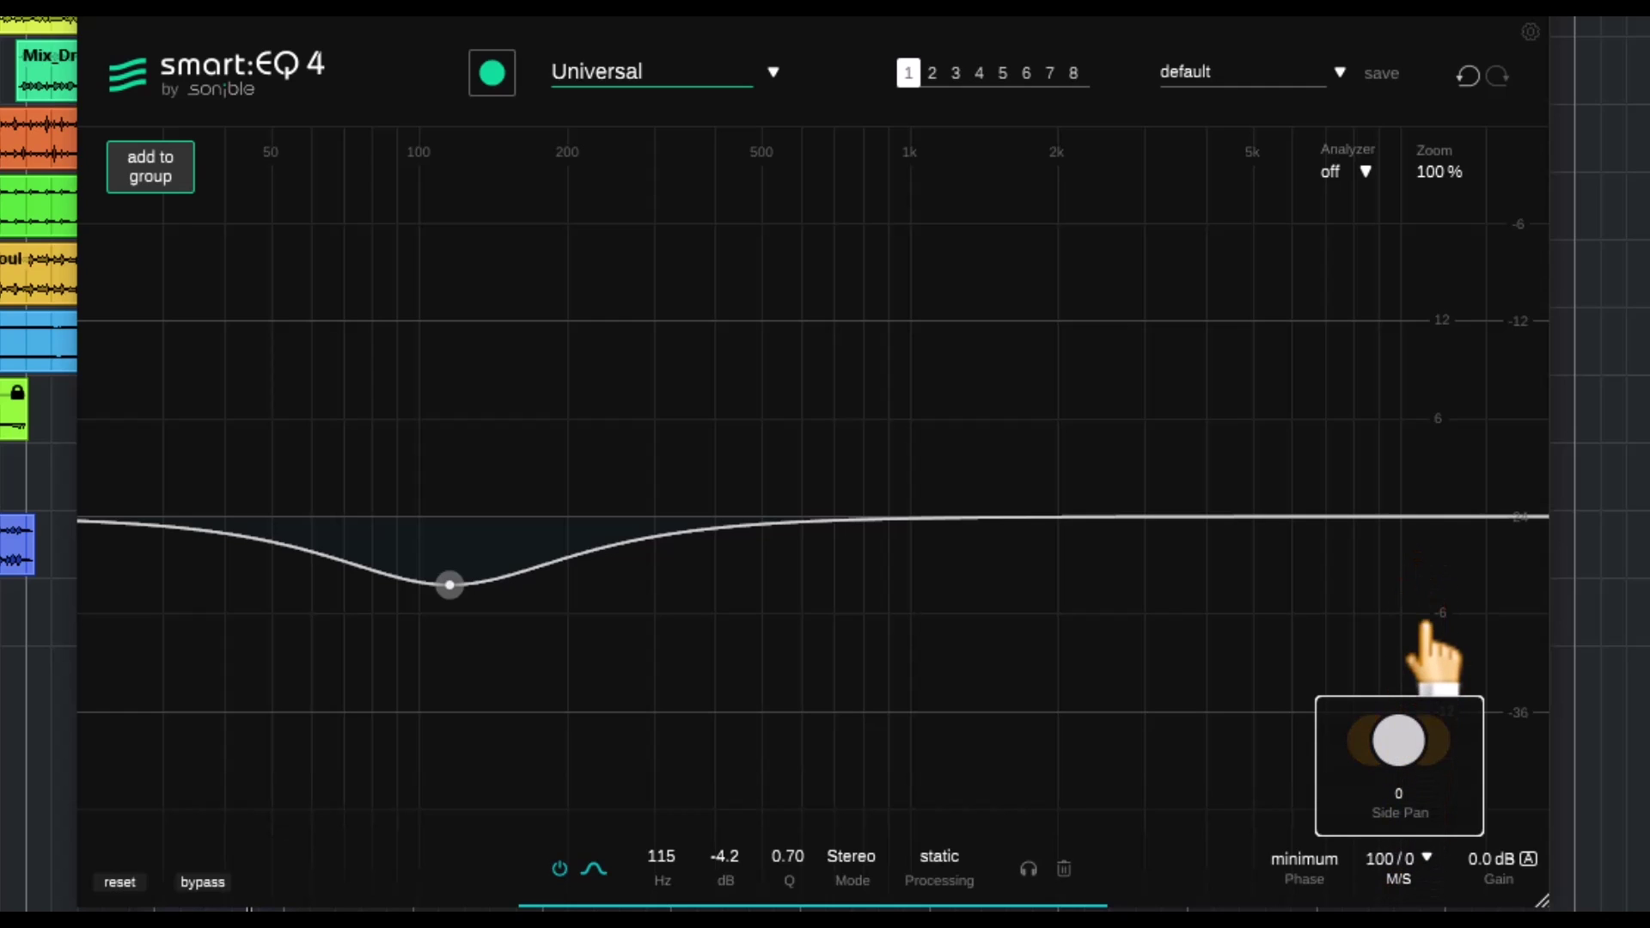
Sweep the side pan to −98 and back to about 2, and return the M/S balance to 100/0.
scroll(1396, 864, down, 15)
scroll(1394, 856, up, 10)
scroll(1399, 855, up, 2)
scroll(1418, 806, down, 3)
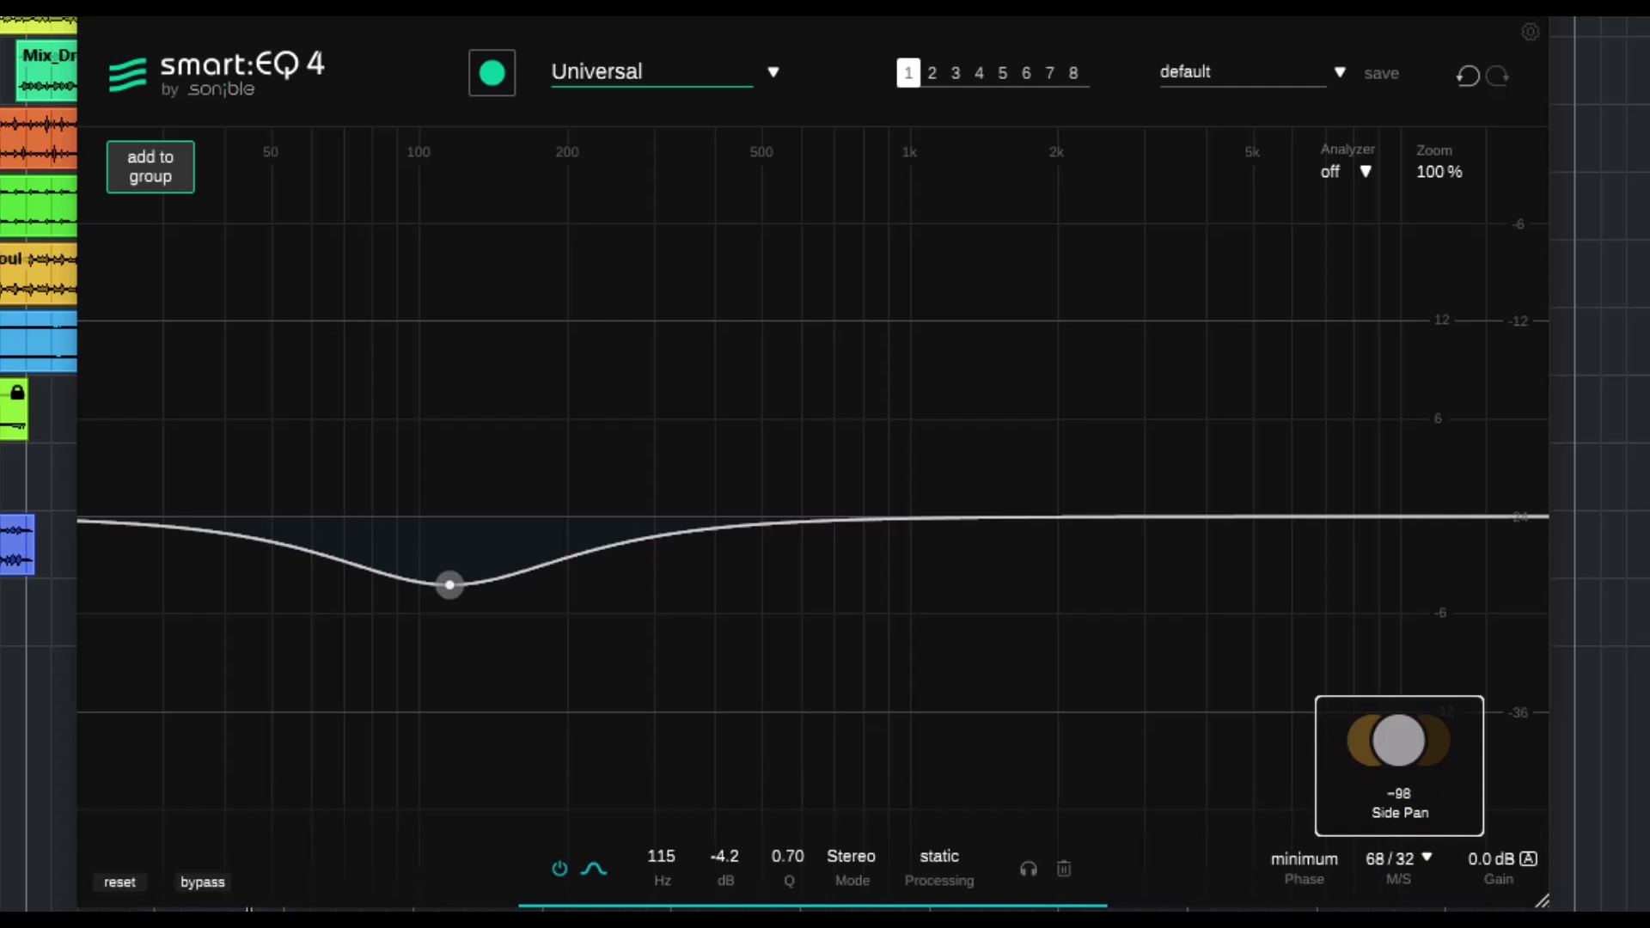
scroll(1400, 748, up, 5)
scroll(1420, 851, up, 5)
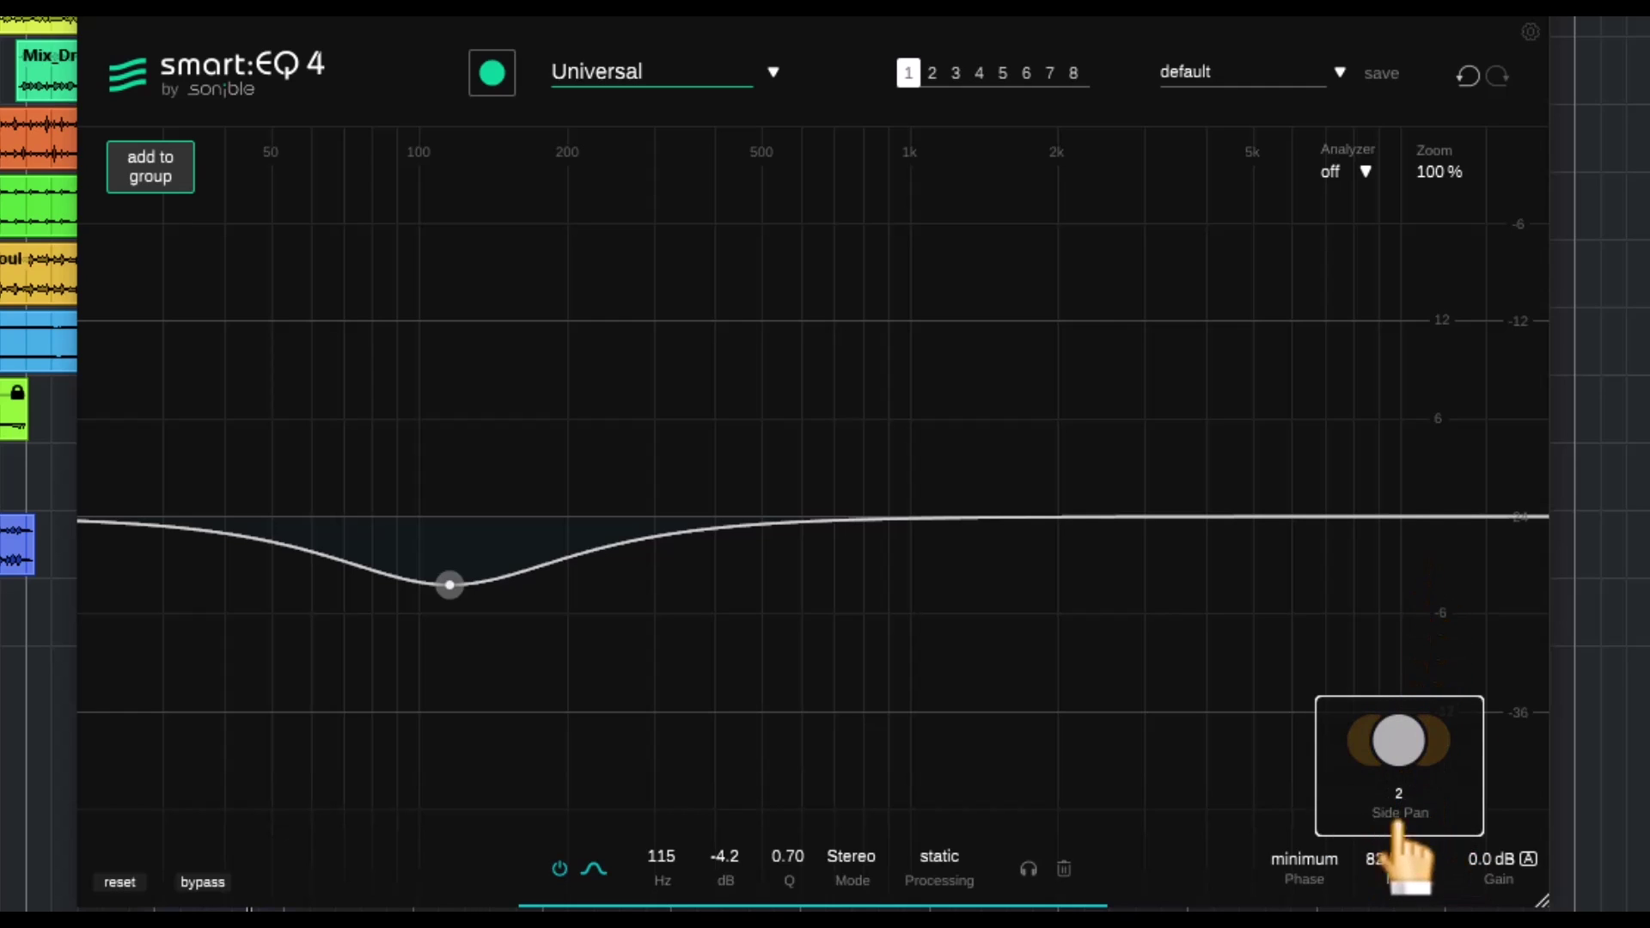
scroll(1388, 851, up, 3)
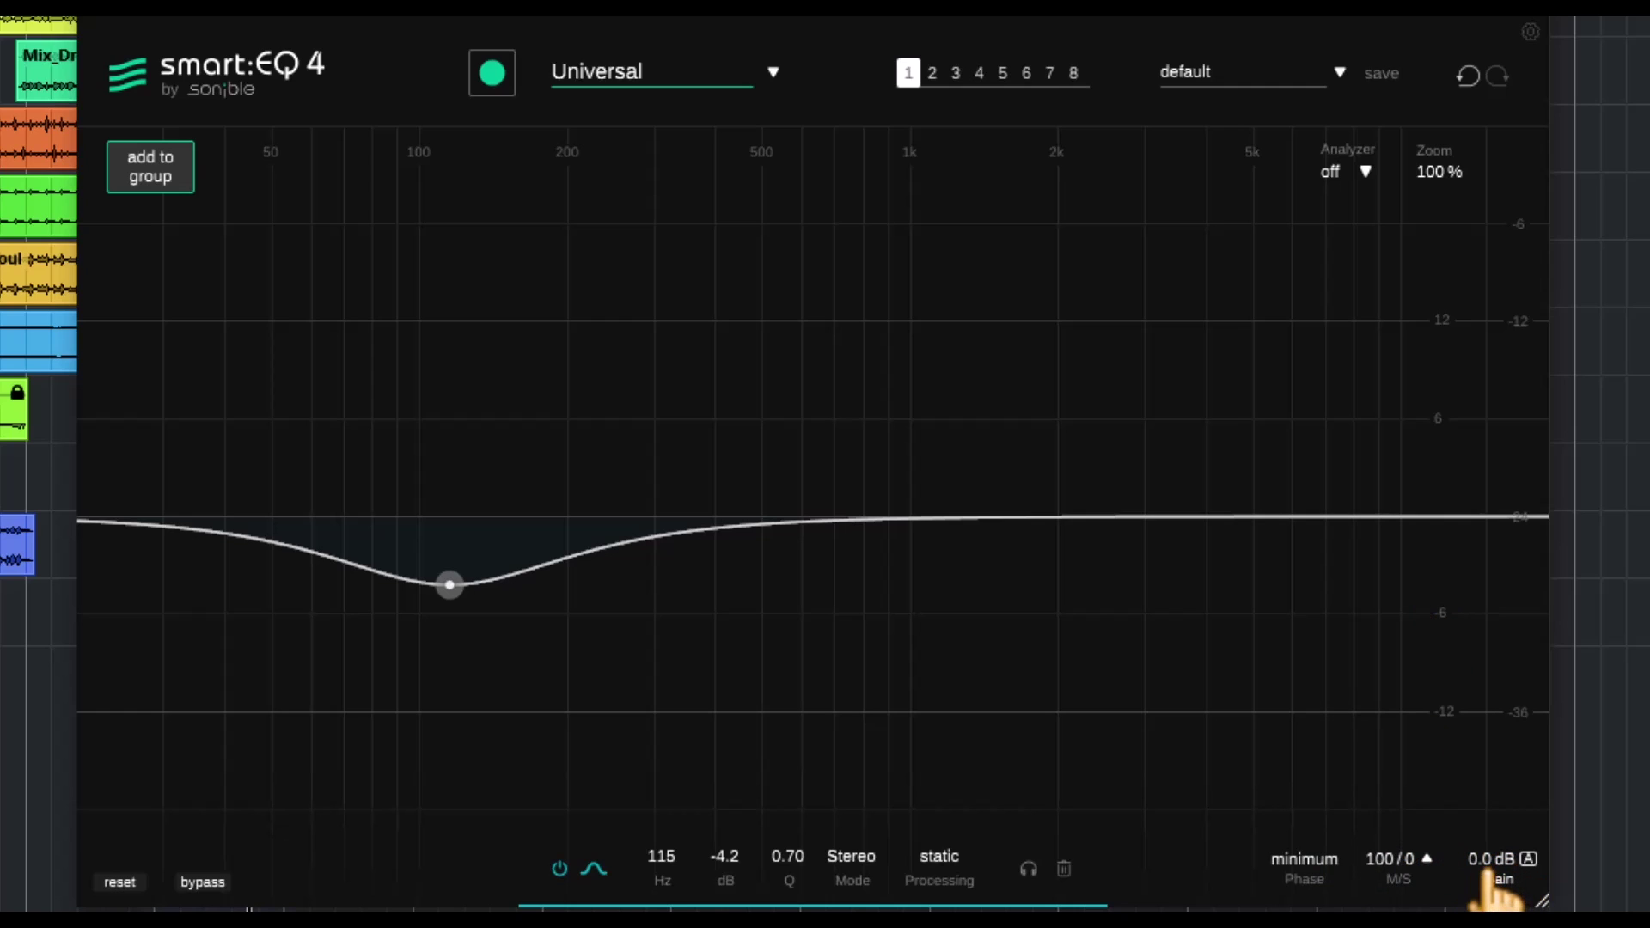
Turn on automatic gain compensation for the output and adjust the size of the plug-in window.
drag(1477, 862, 1533, 872)
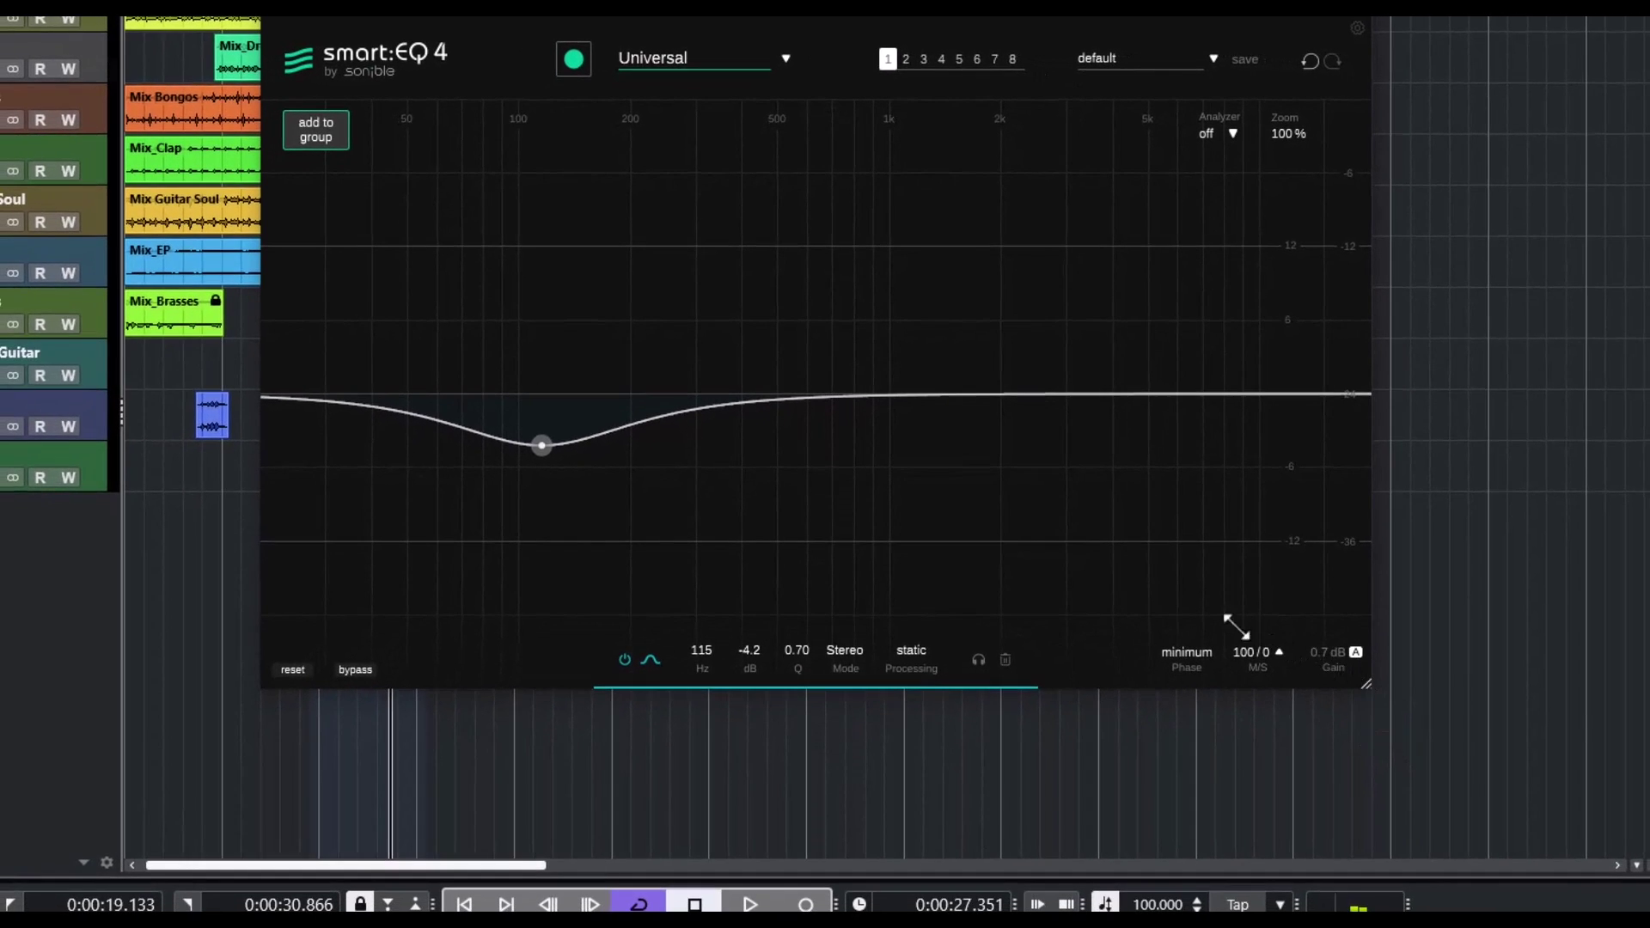
drag(1145, 573, 1200, 593)
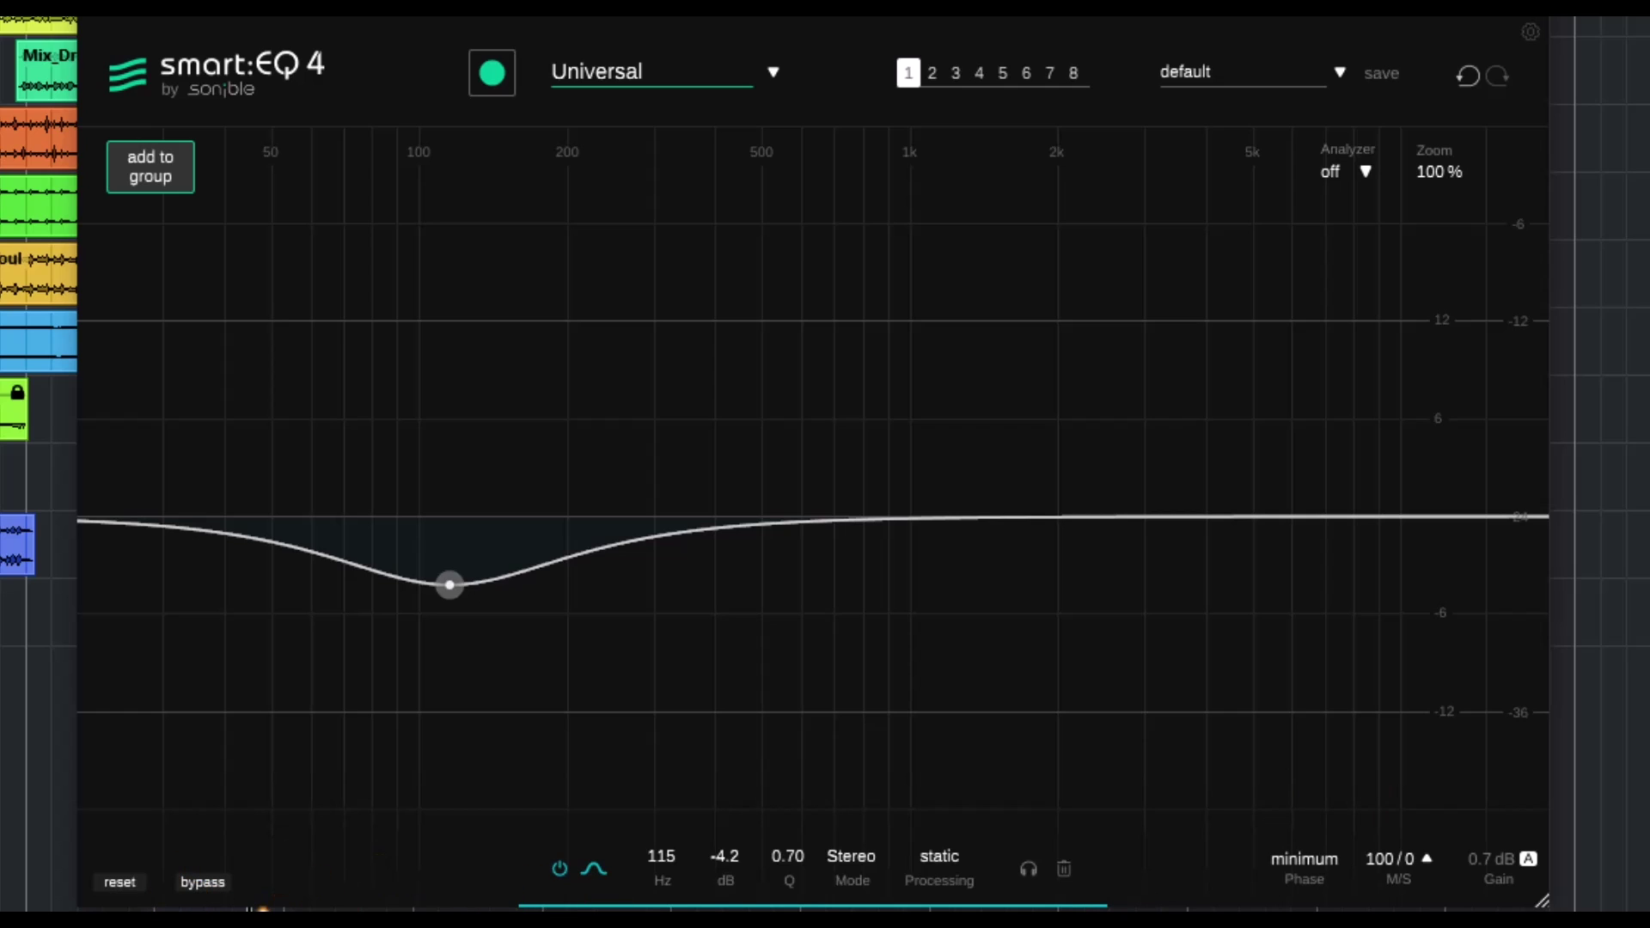
Toggle the bypass on and off, and reset the plug-in to its initial state.
click(202, 883)
click(202, 885)
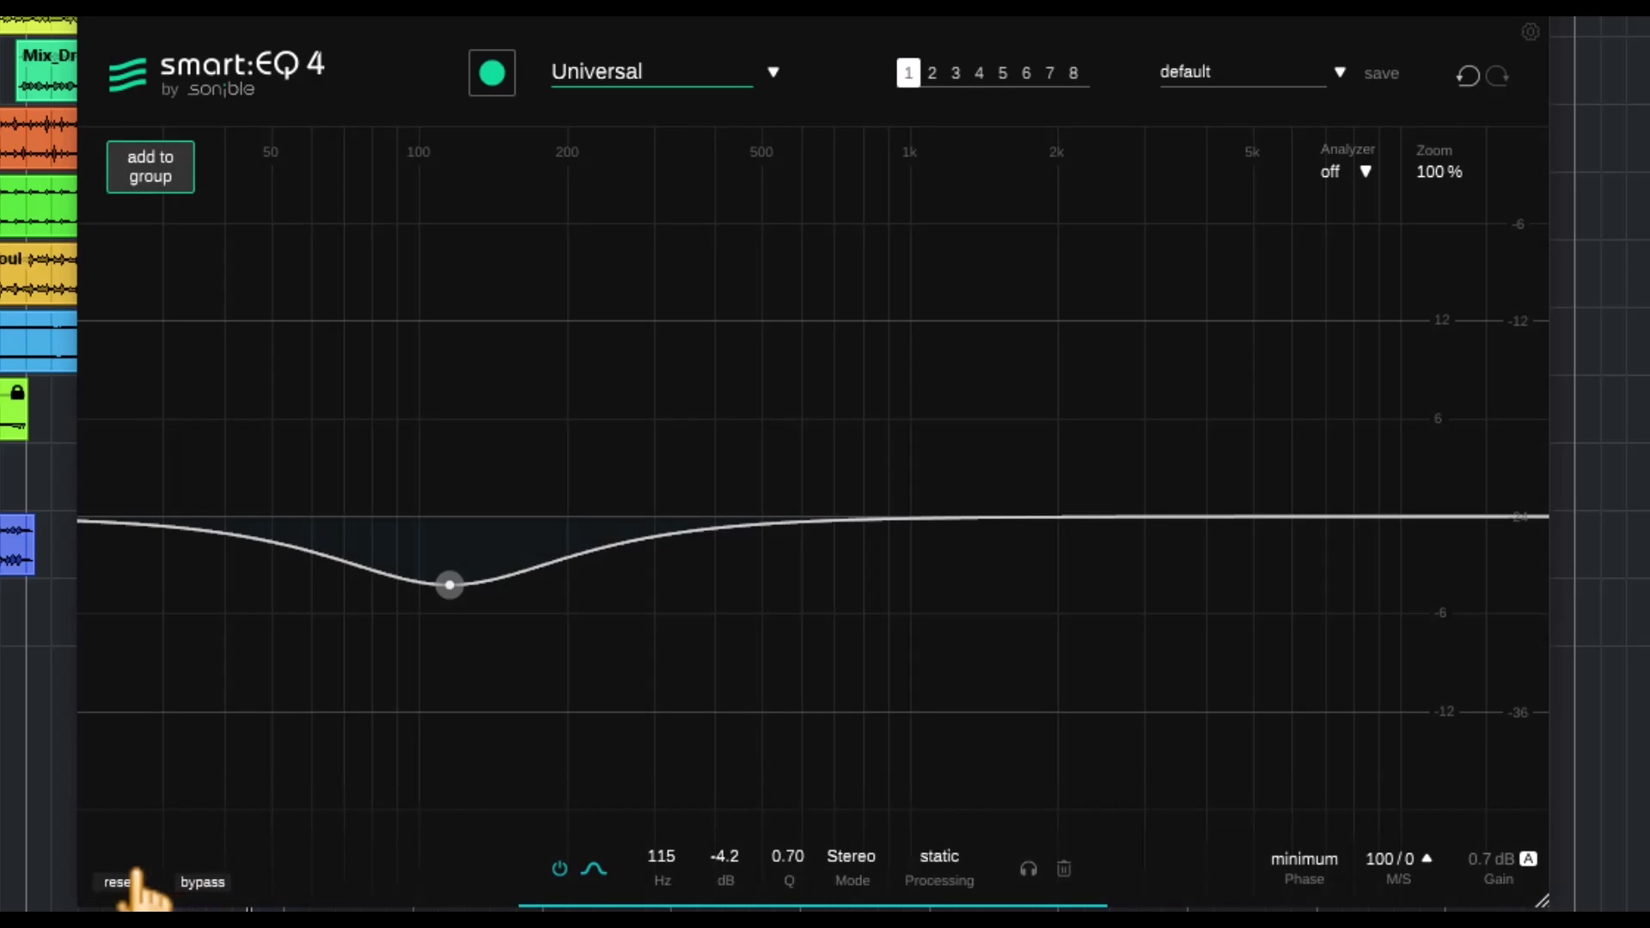
click(123, 883)
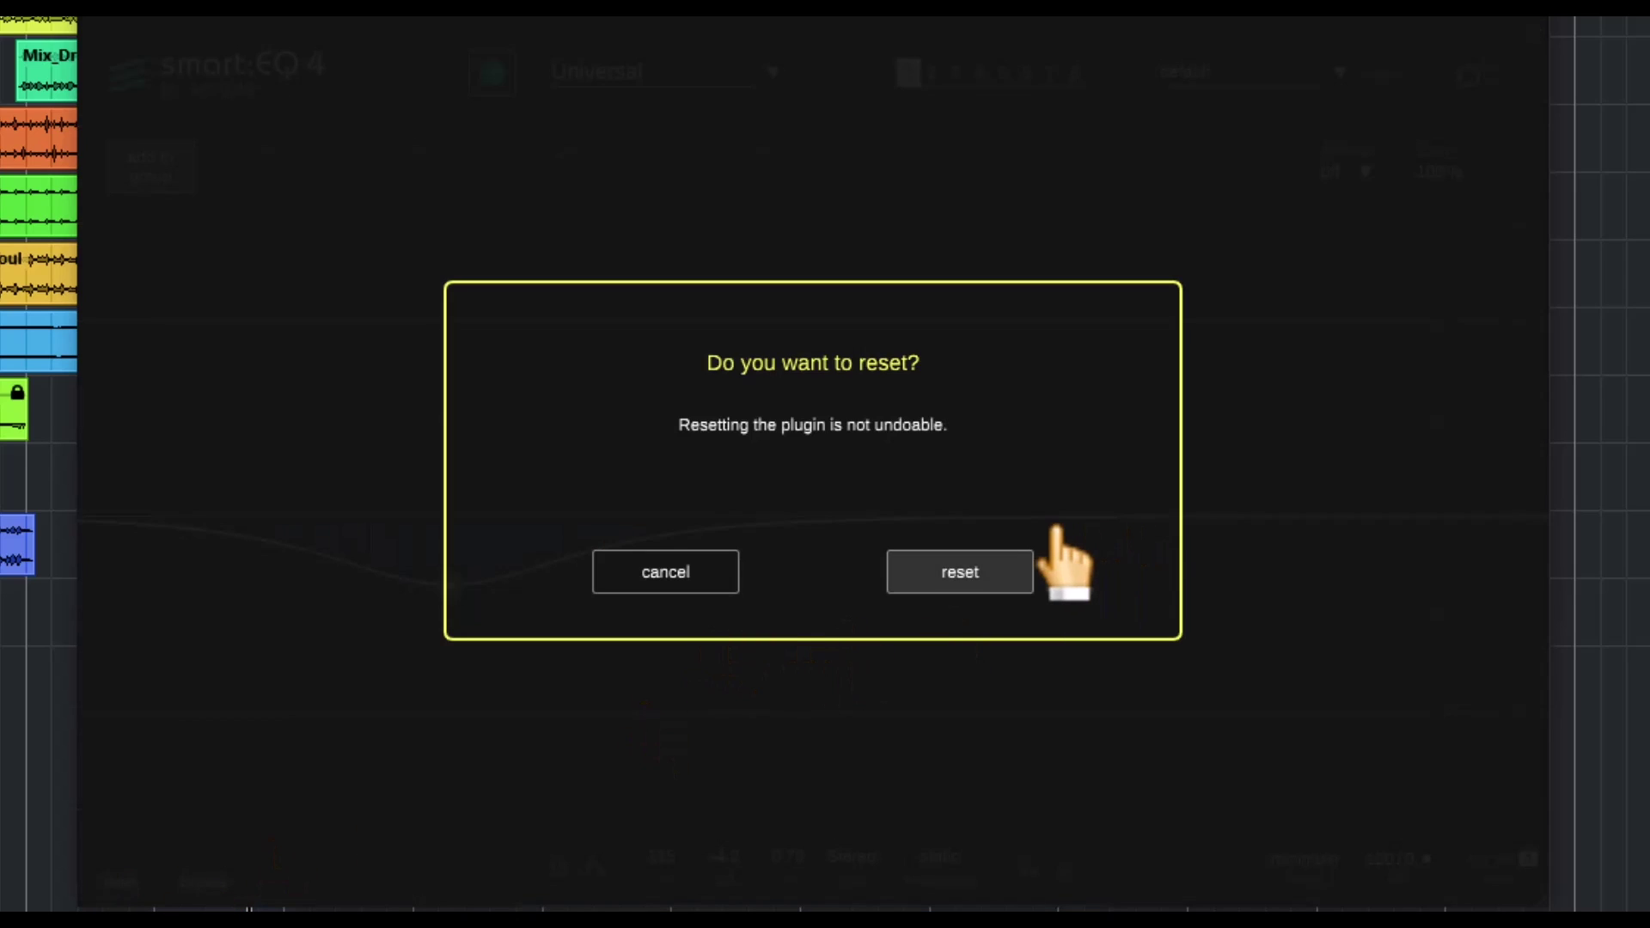
click(932, 585)
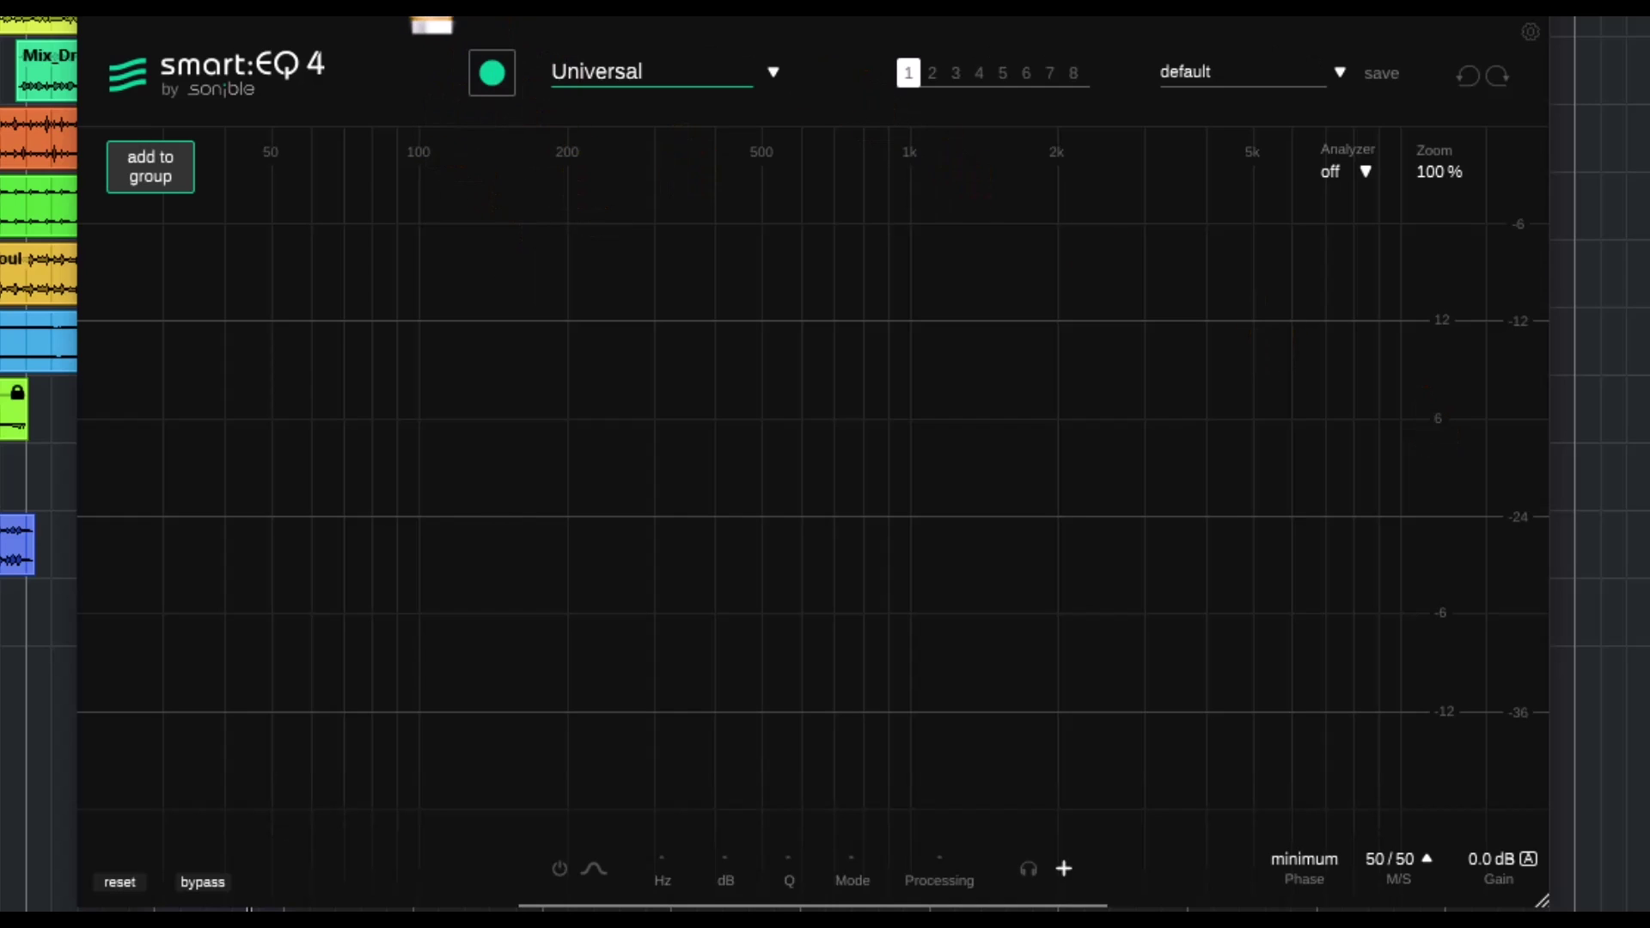
Create a group called New Group from the Stereo Out instance.
drag(433, 18, 419, 15)
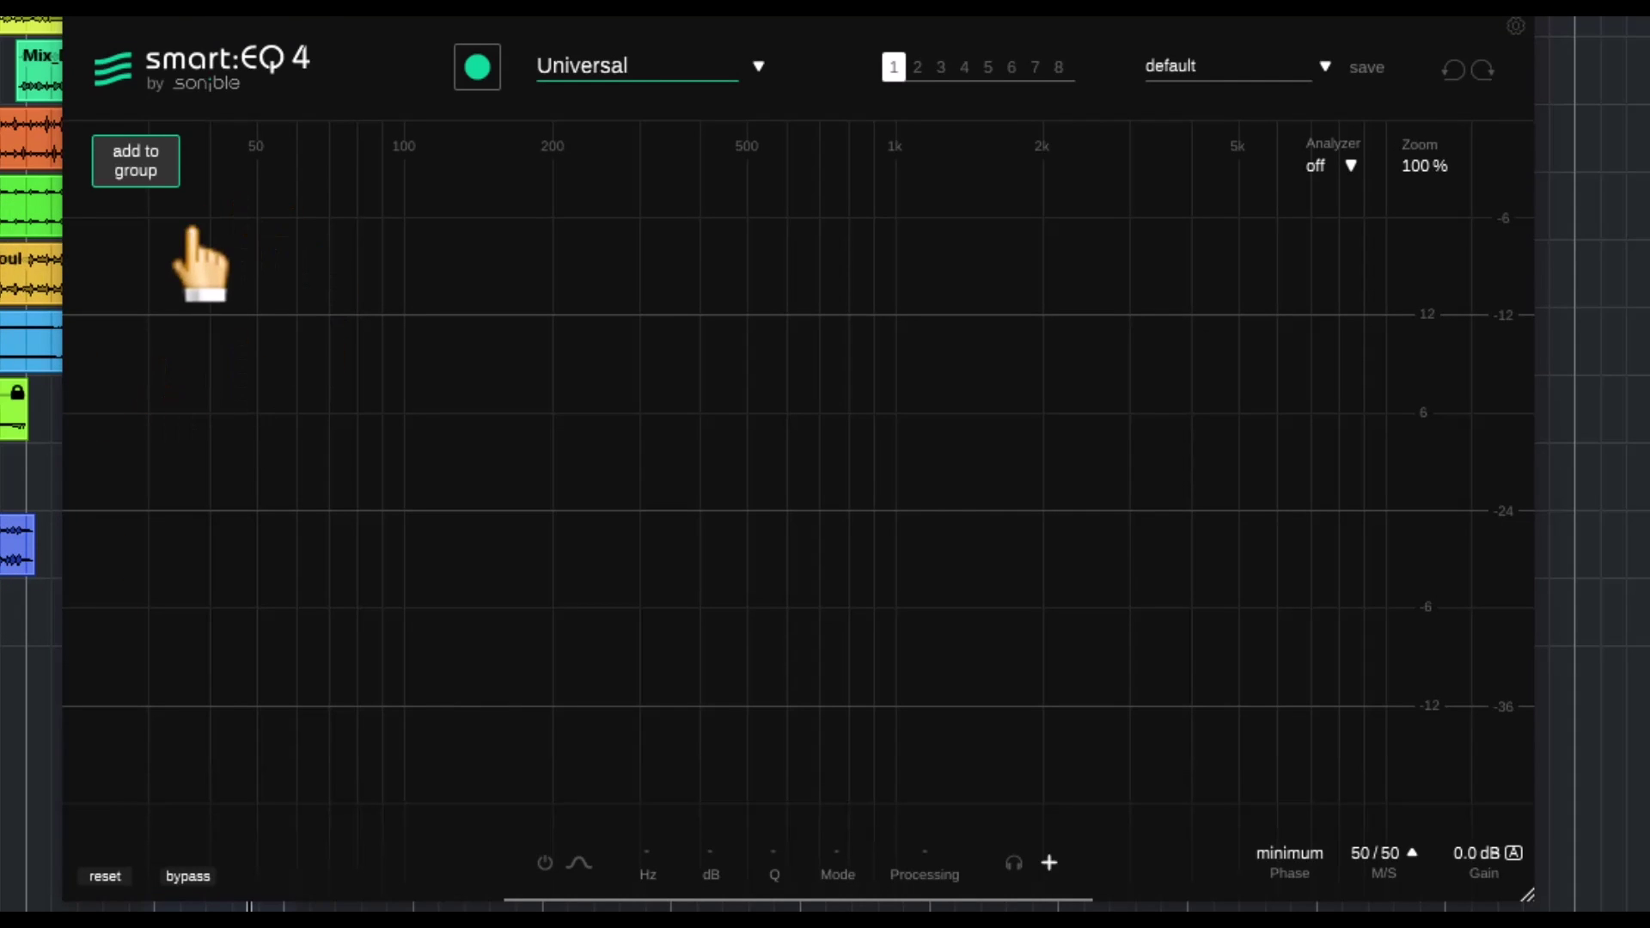
click(128, 168)
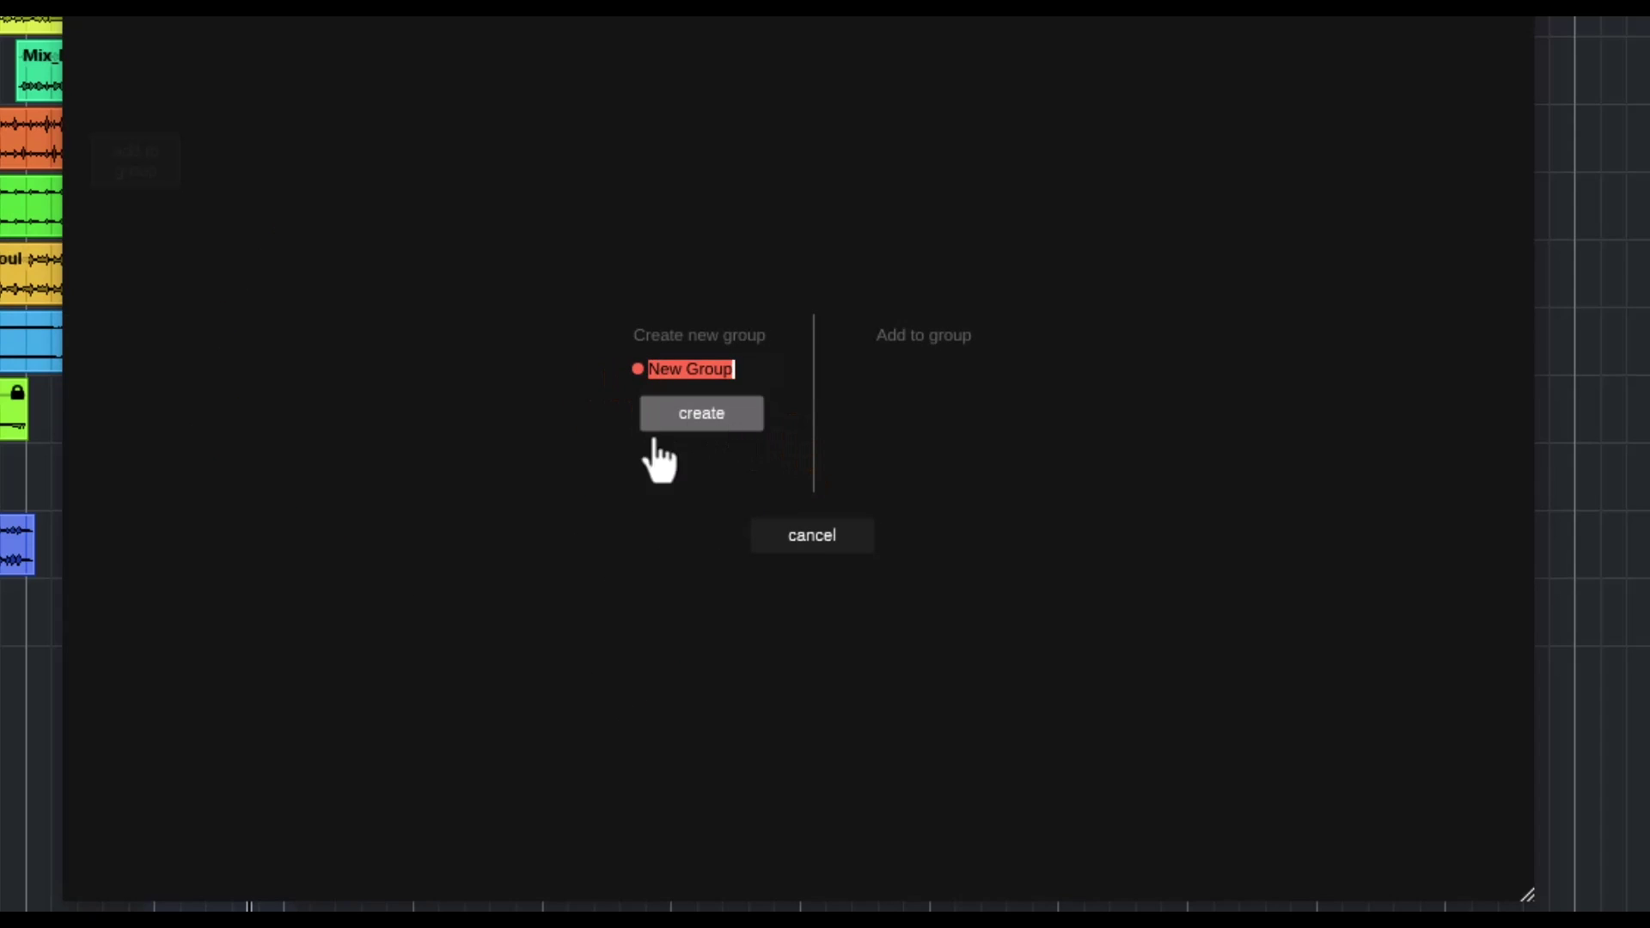
key(Return)
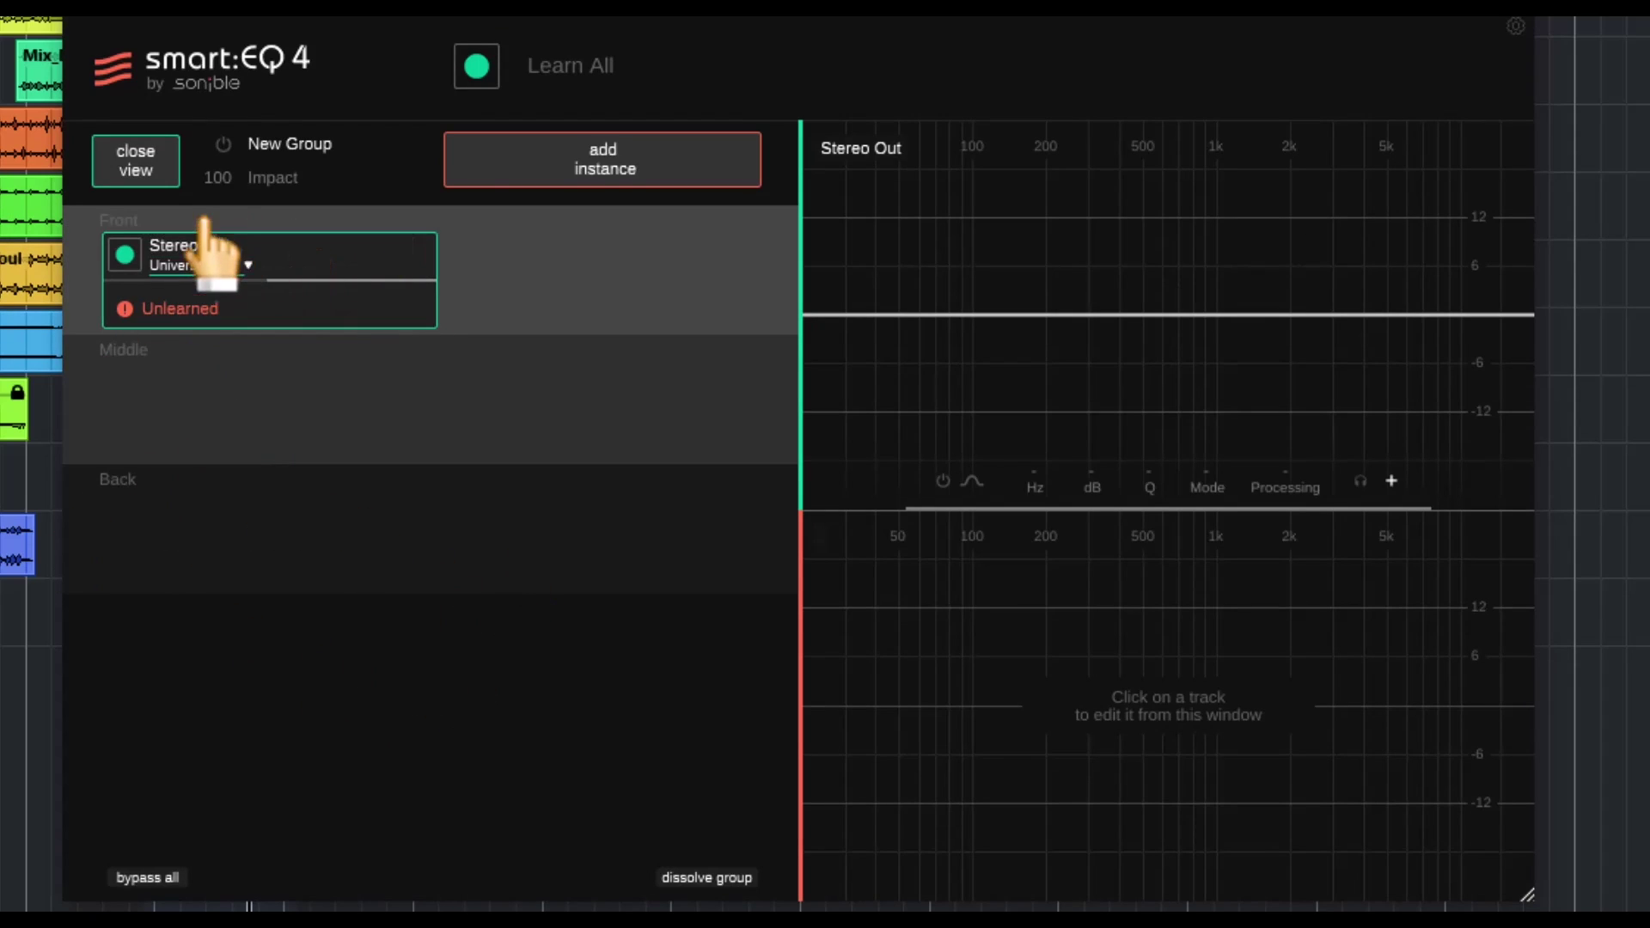
Switch between the main EQ view and the group management view, and open the group's name for editing.
click(137, 177)
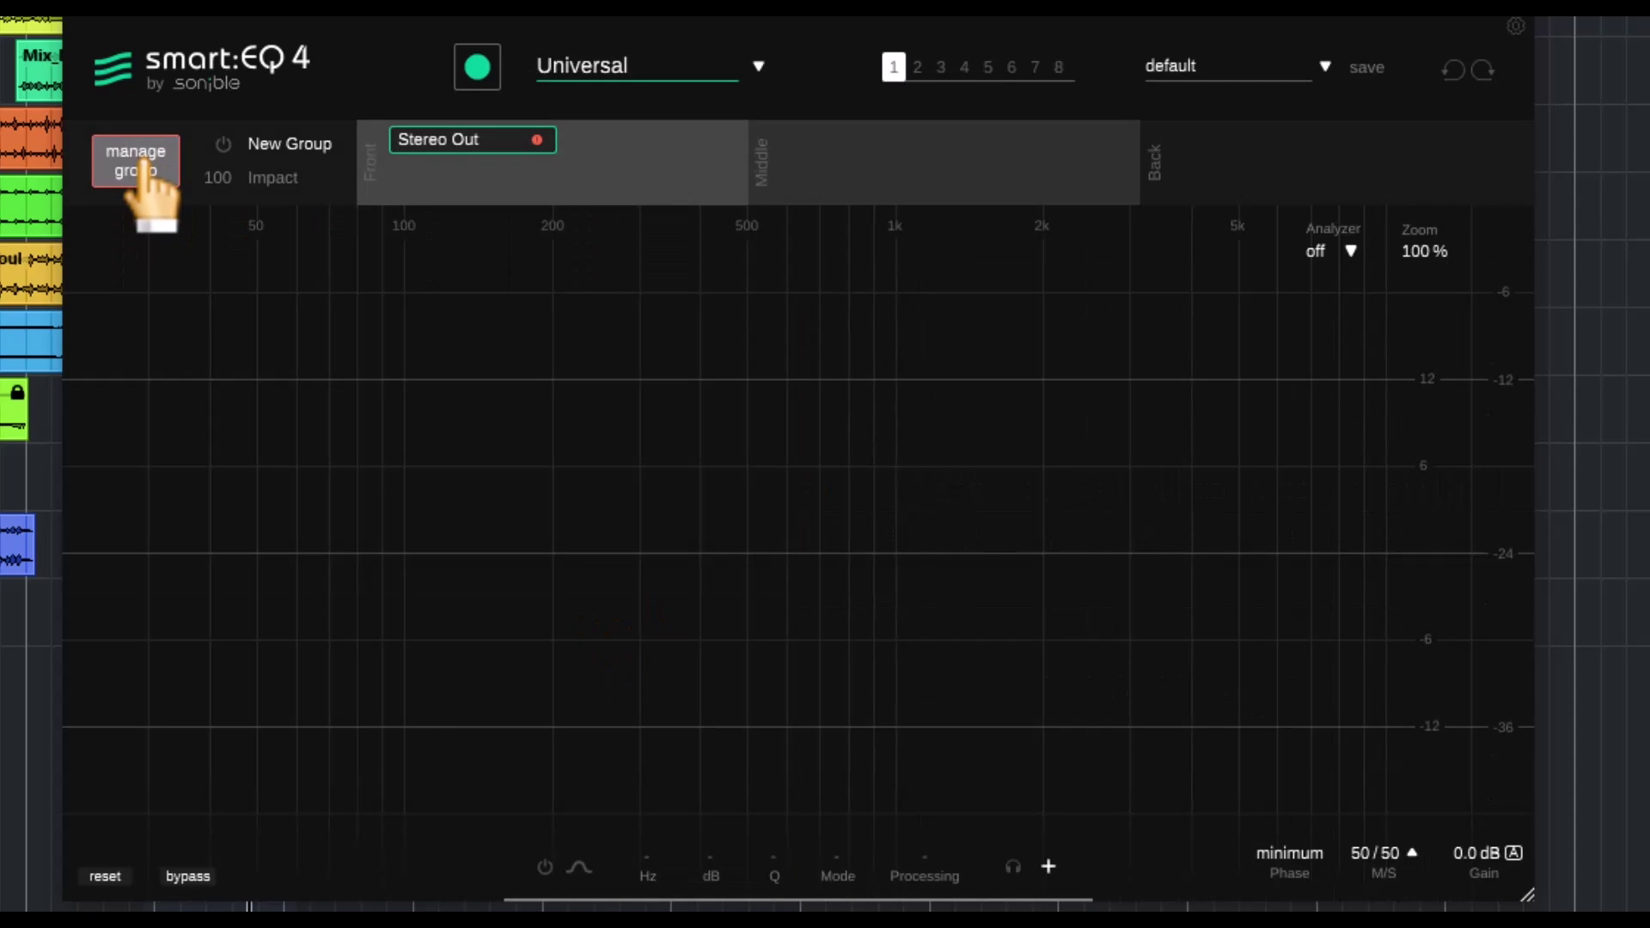
click(137, 176)
click(133, 168)
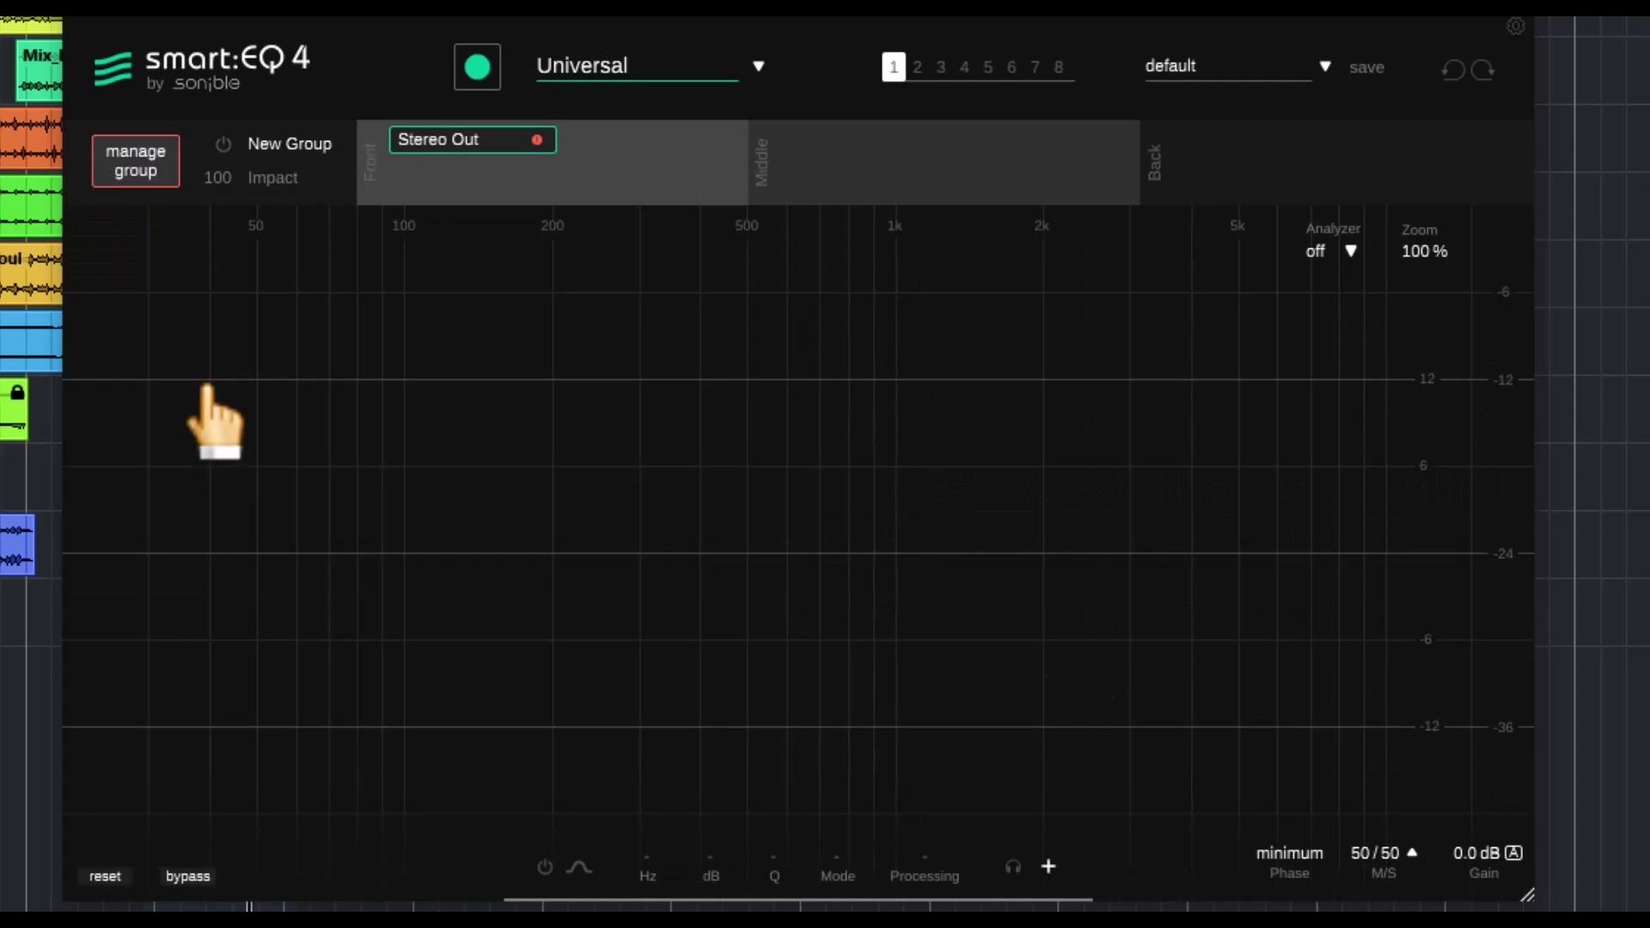
click(138, 172)
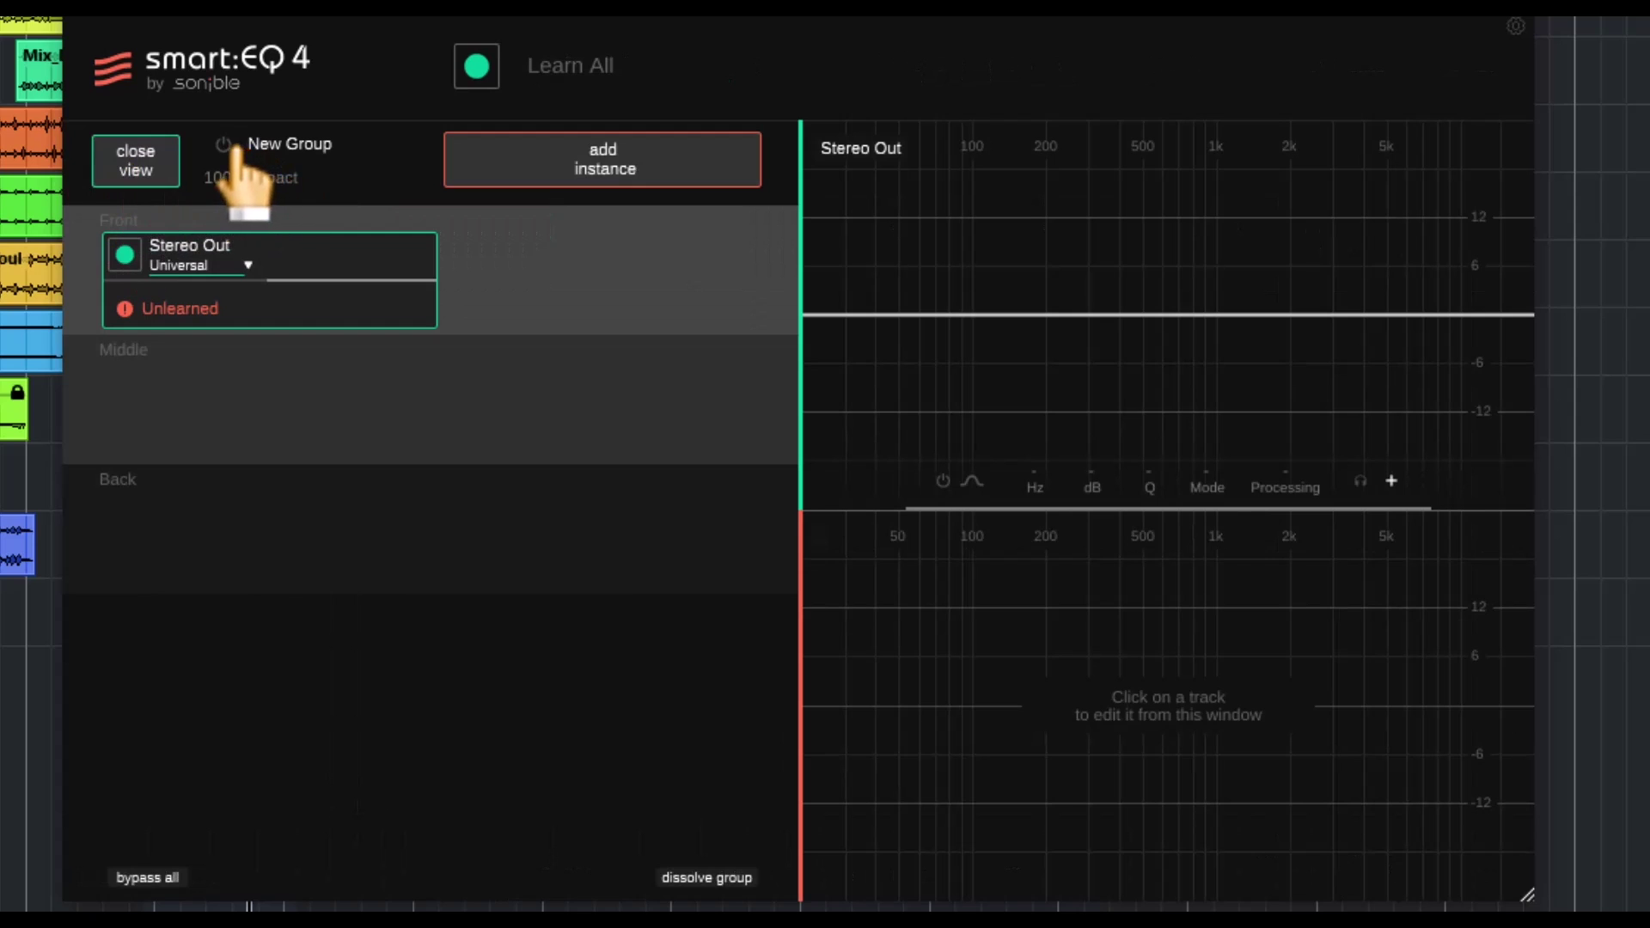
double_click(264, 145)
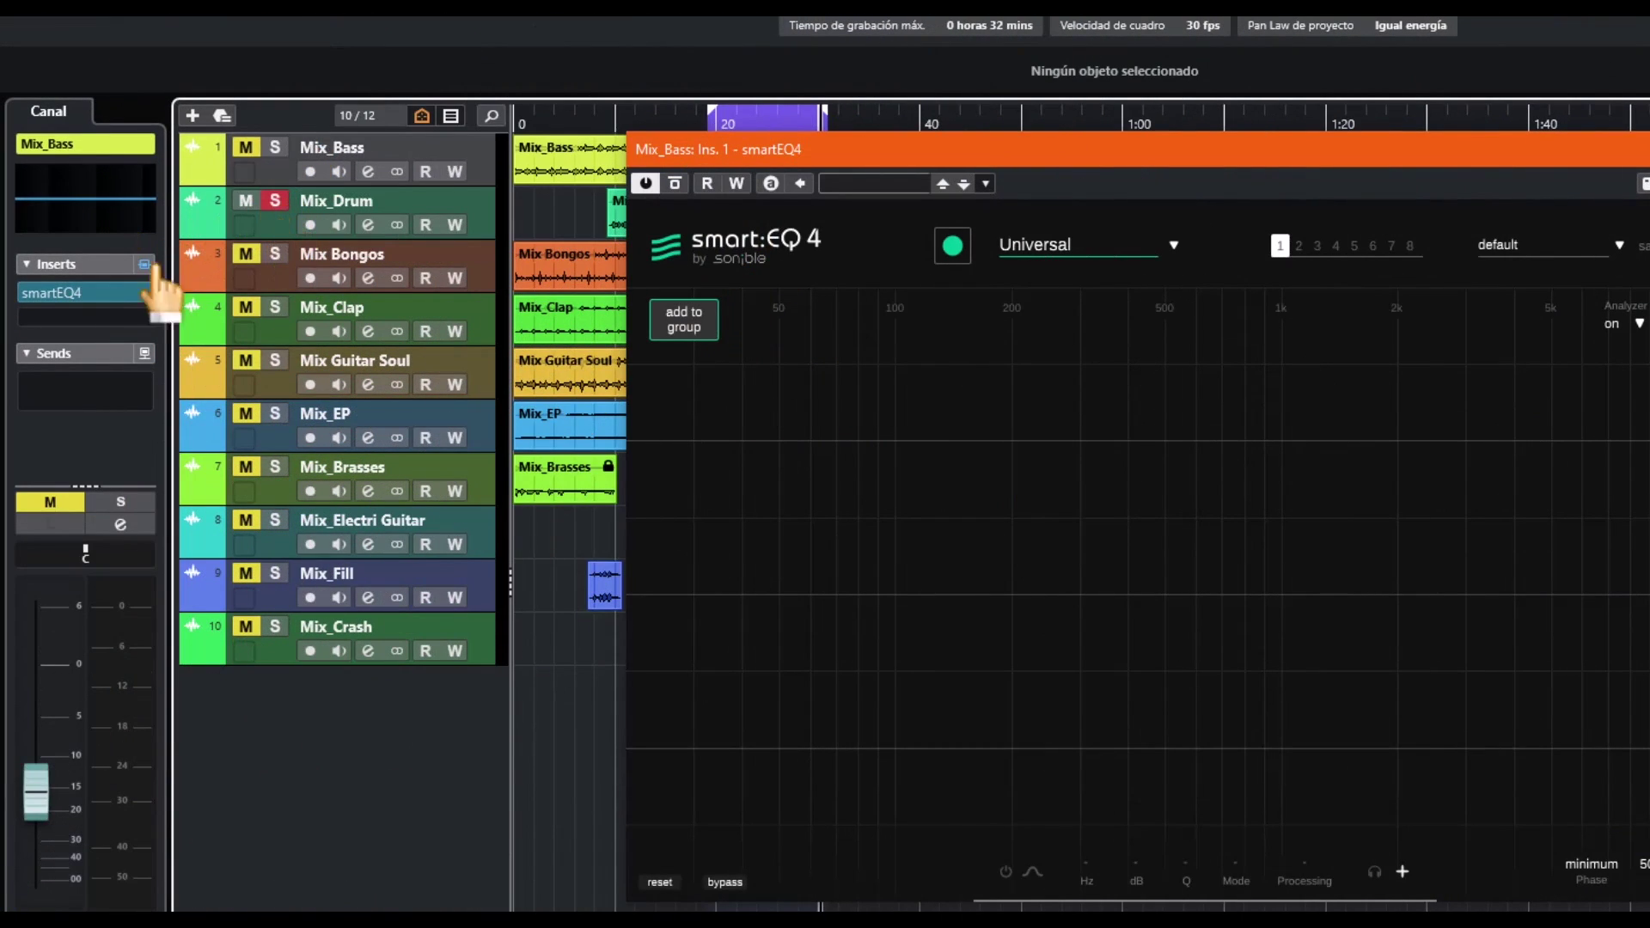
Check the smartEQ4 inserts on the Mix_Drum, Mix_Bass and Mix Bongos tracks, moving the plug-in window aside.
click(256, 229)
drag(895, 148, 831, 164)
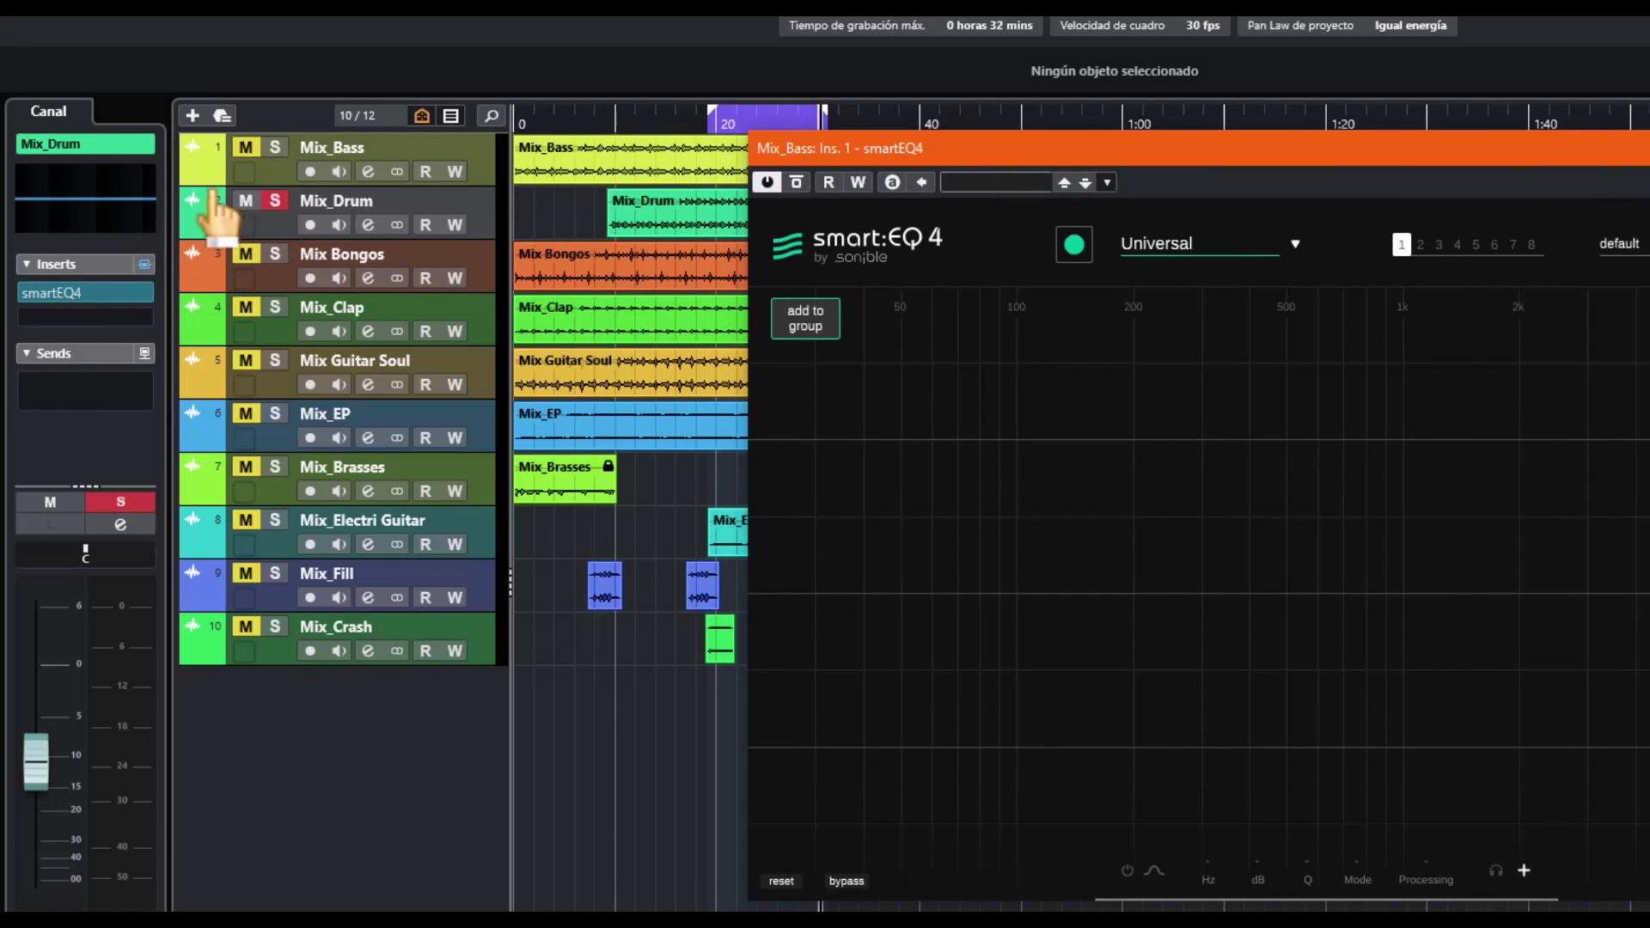
key(Up)
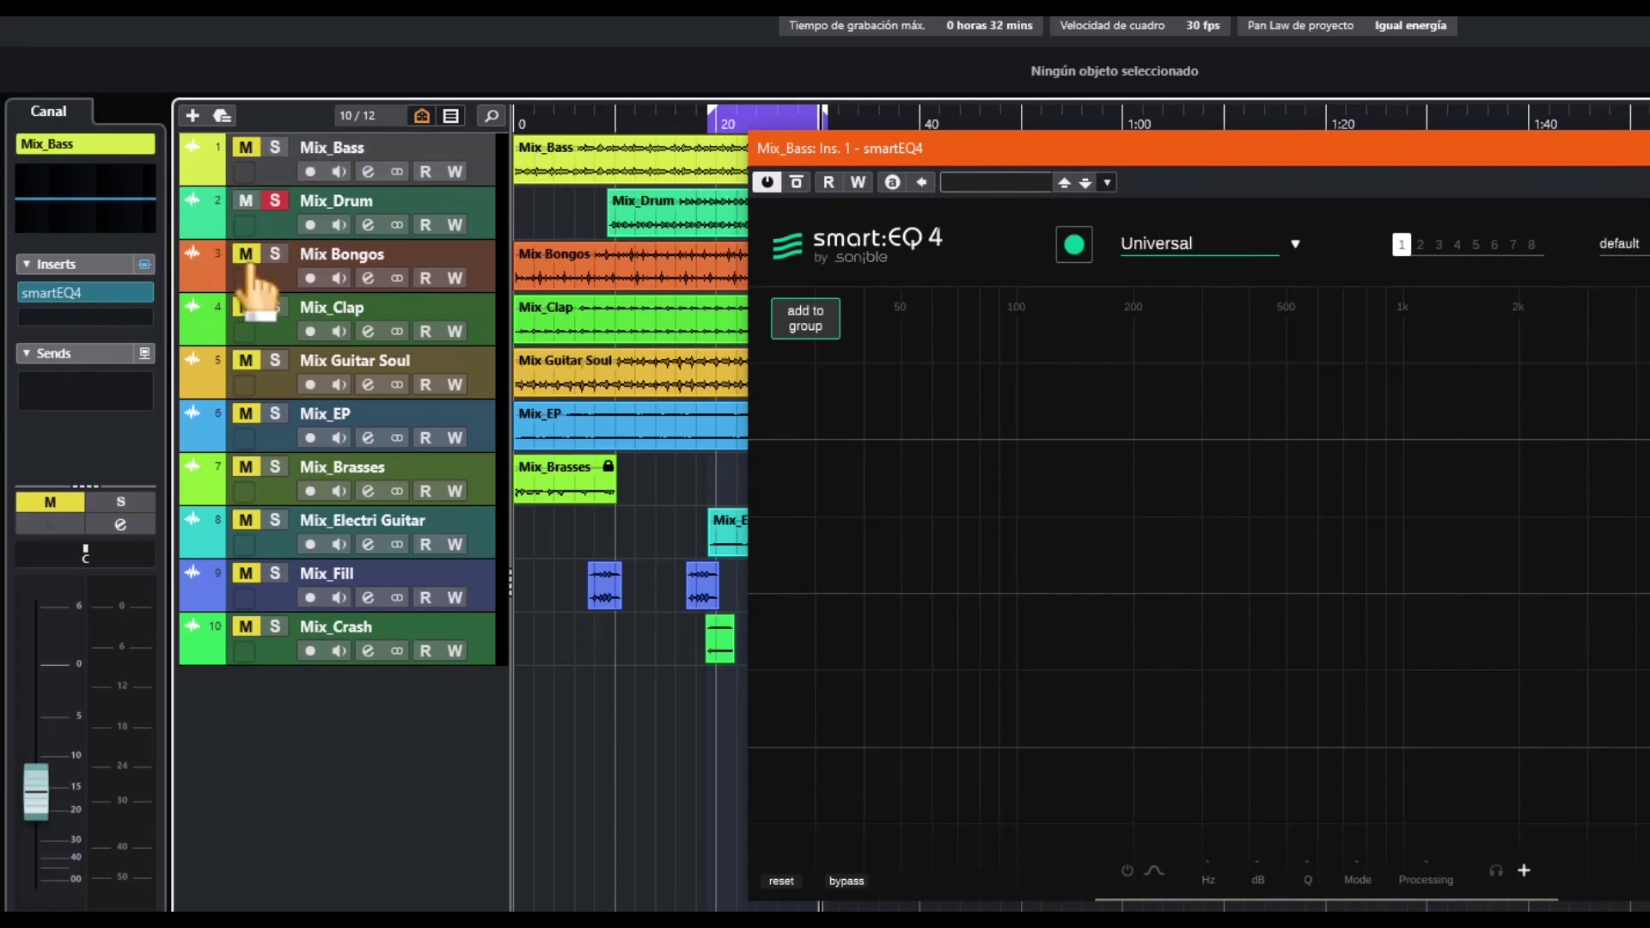
click(276, 278)
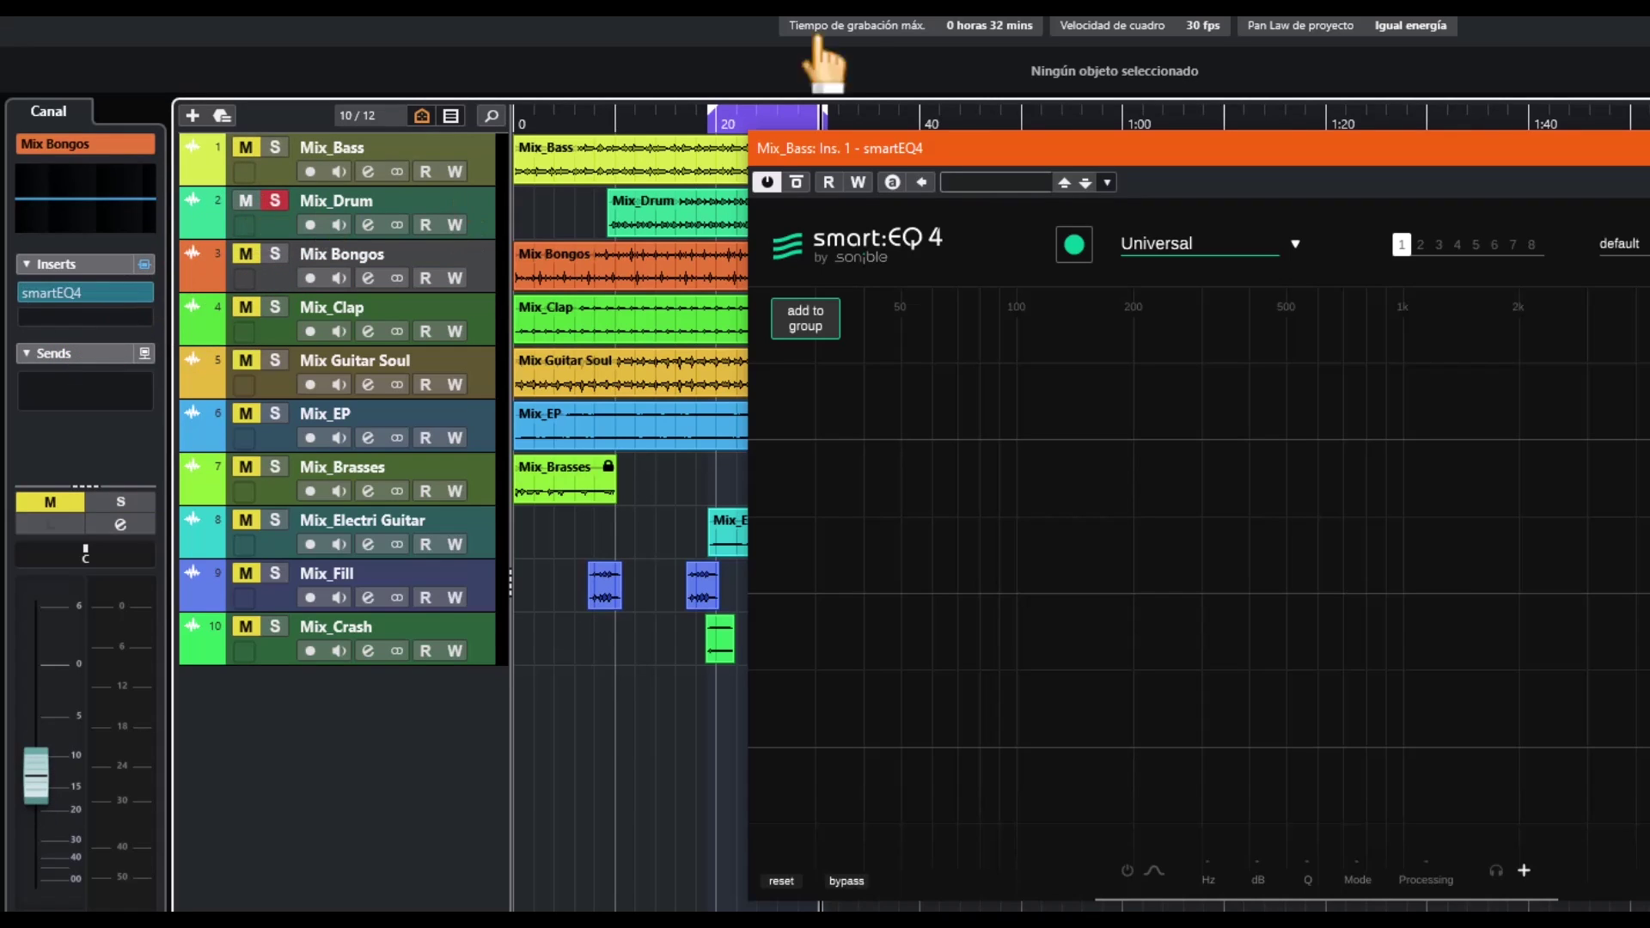
Create a group called New Group from the Mix_Bass instance.
drag(1022, 157, 946, 148)
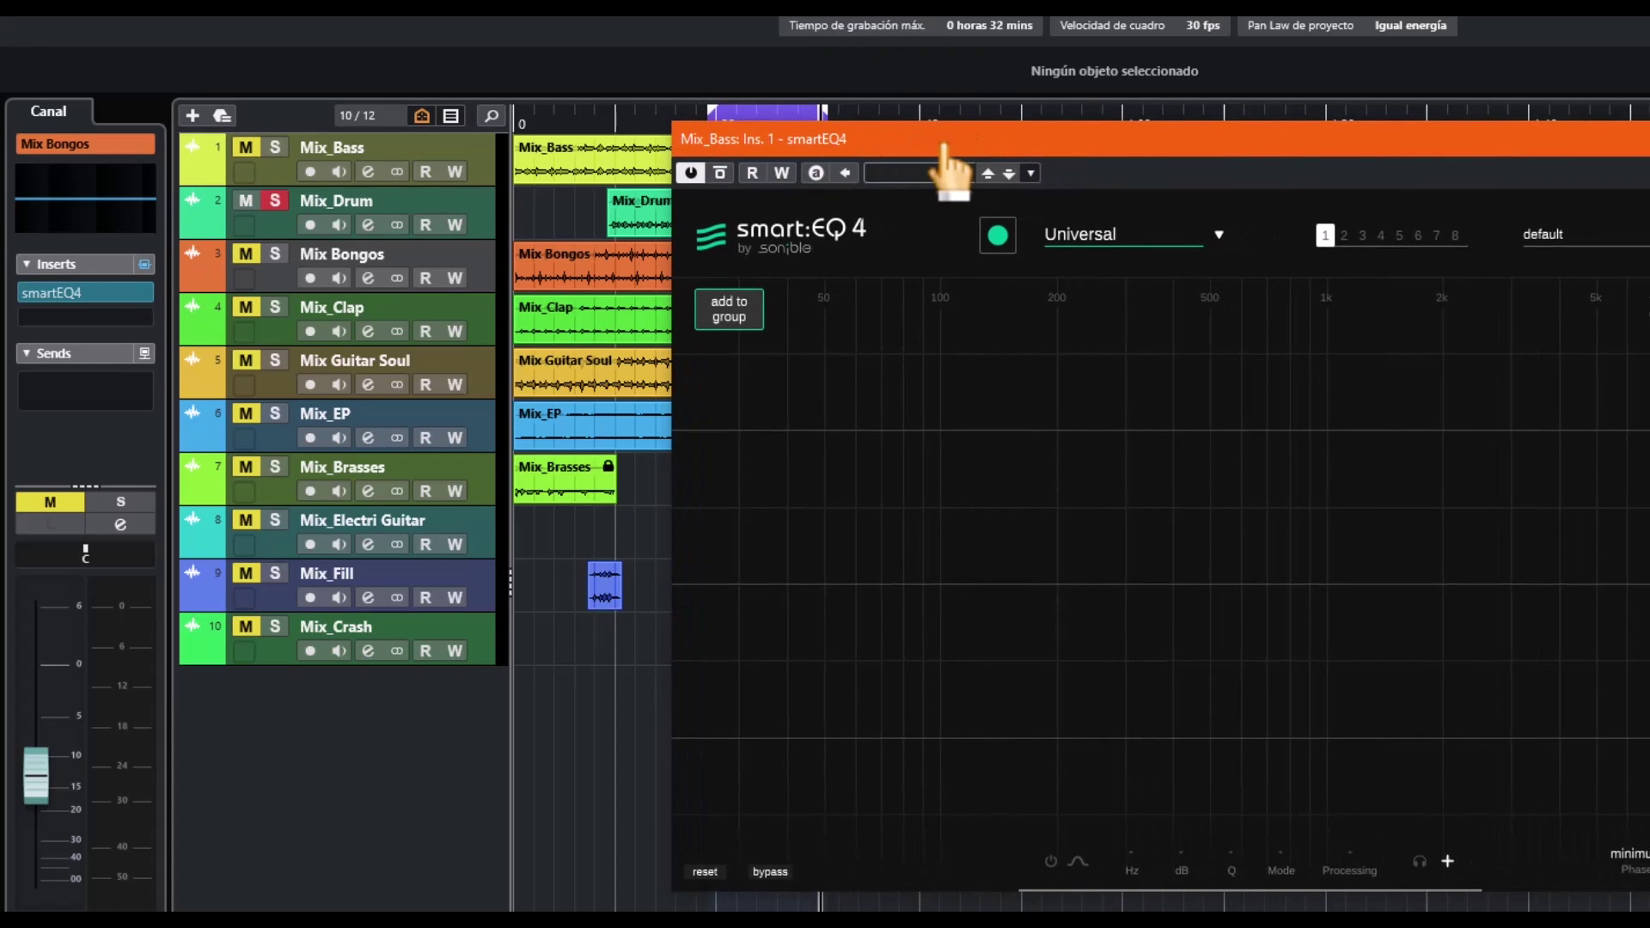
click(729, 309)
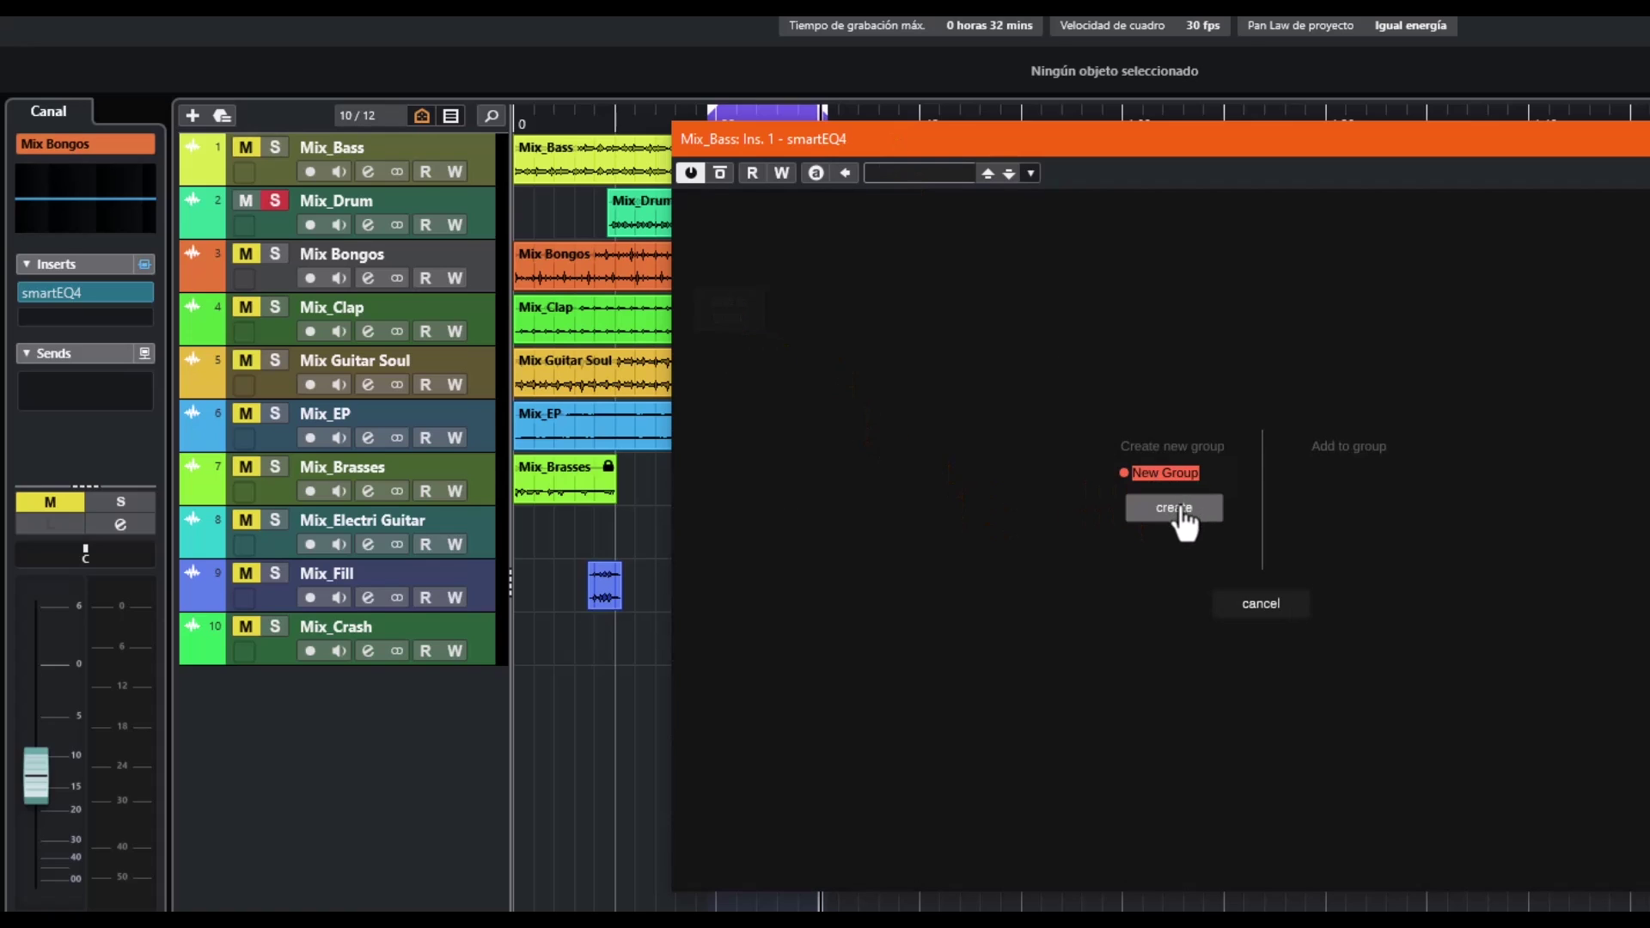
click(1175, 509)
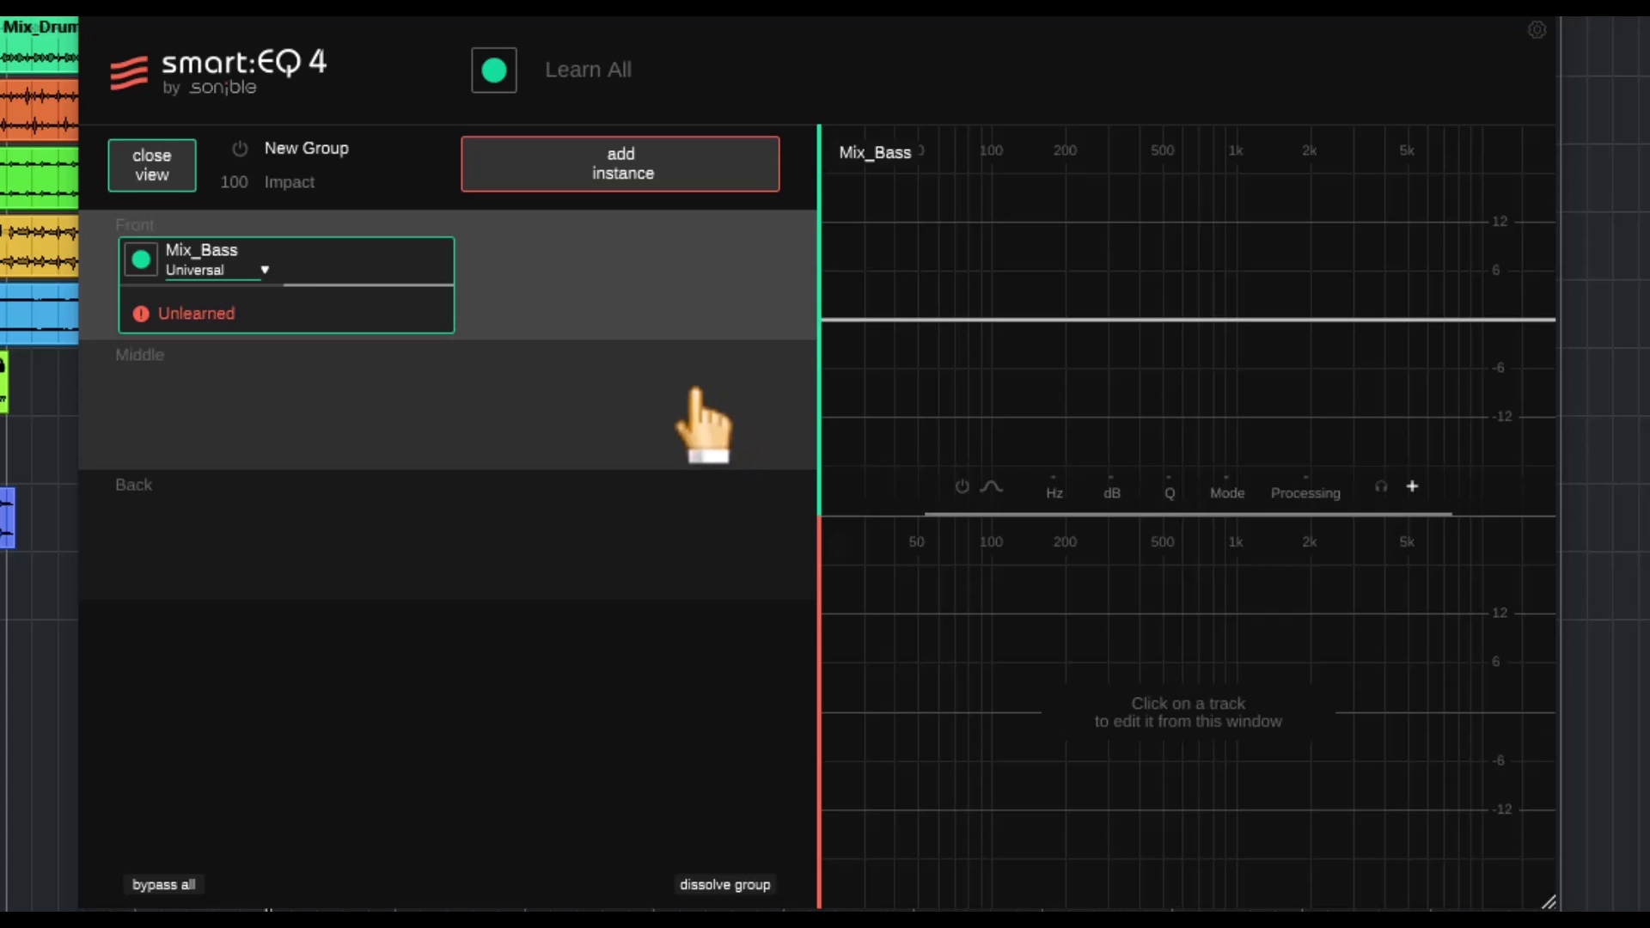
Add the free Mix_Drum instance to the group's Middle layer and Mix Bongos to its Back layer, and close the instance list.
click(629, 162)
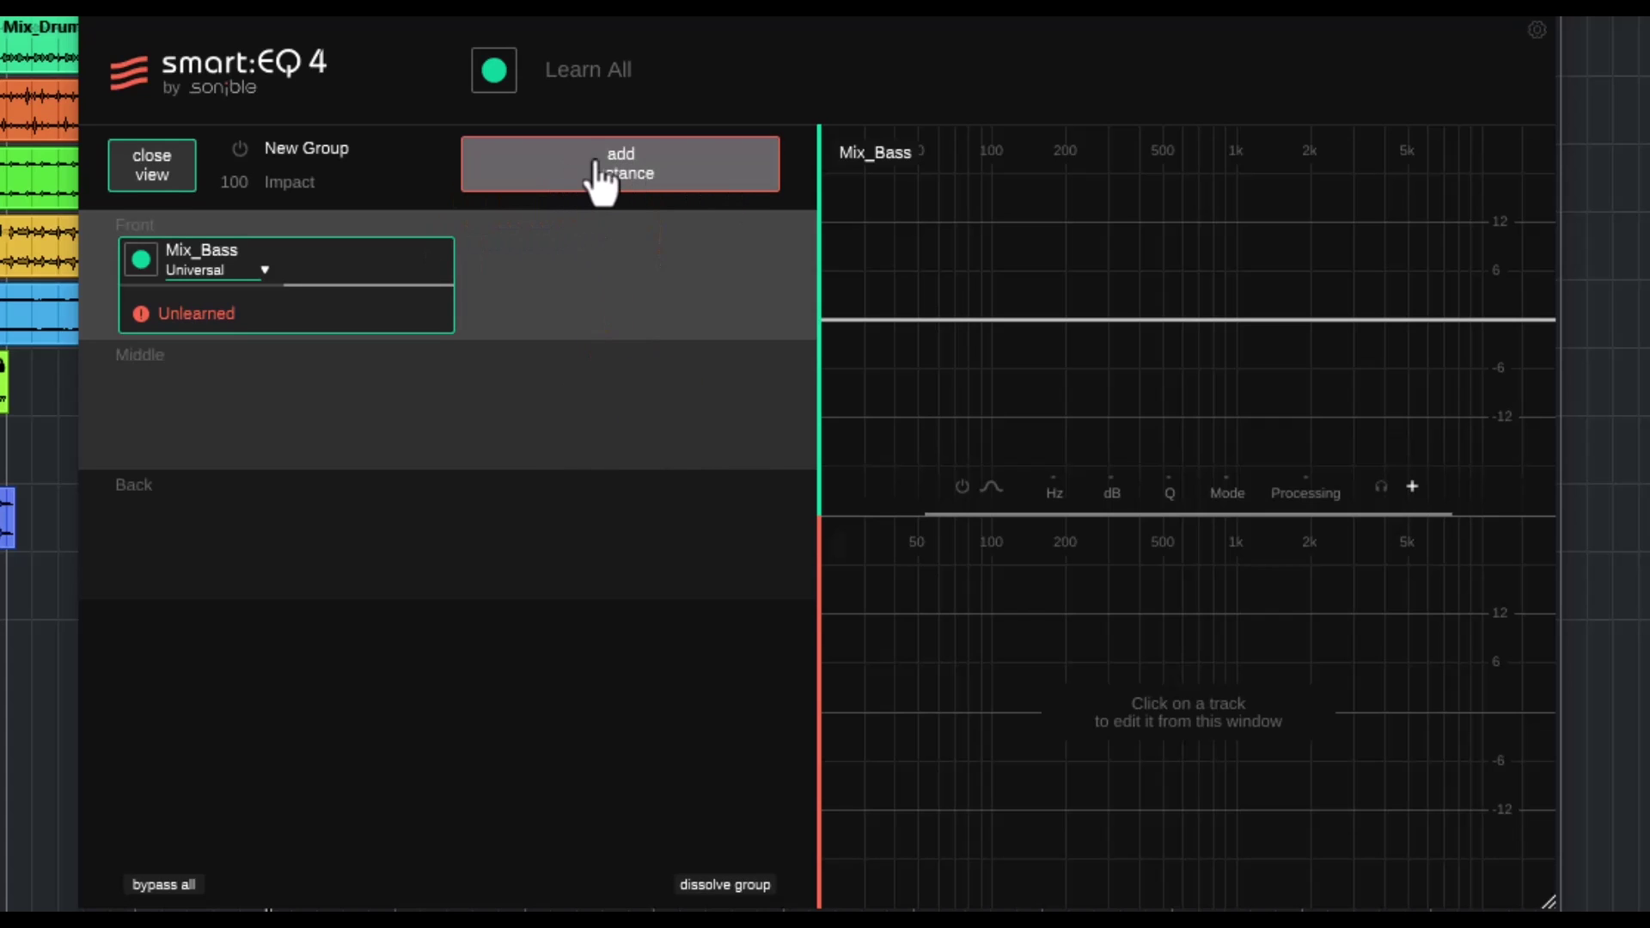
click(617, 178)
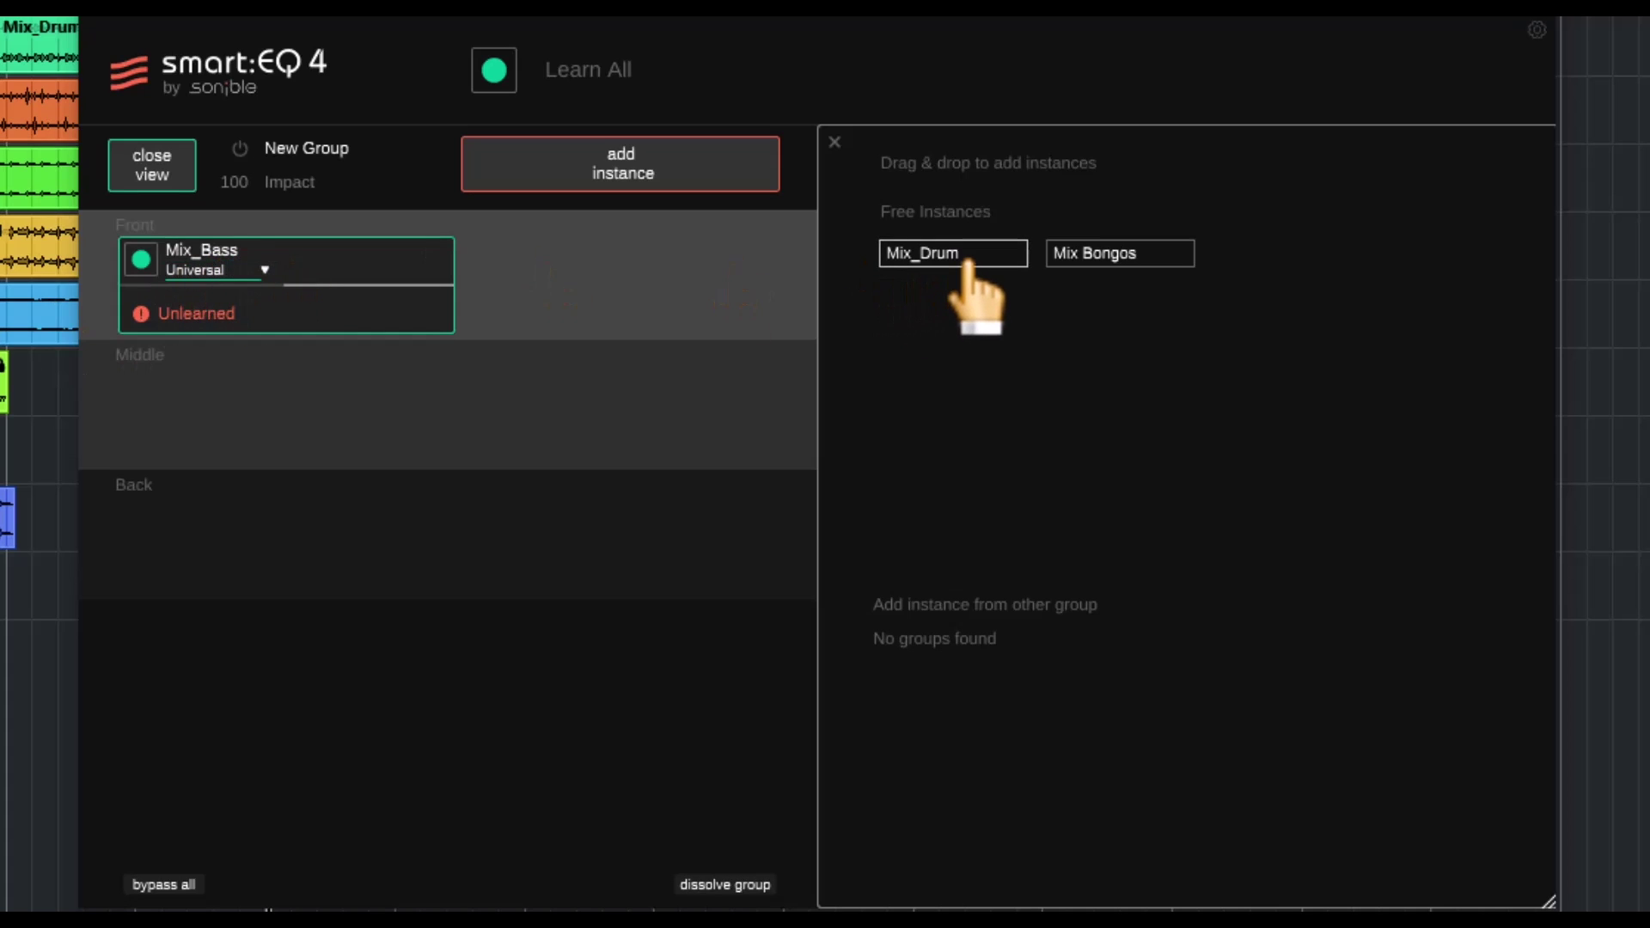
drag(963, 258, 187, 428)
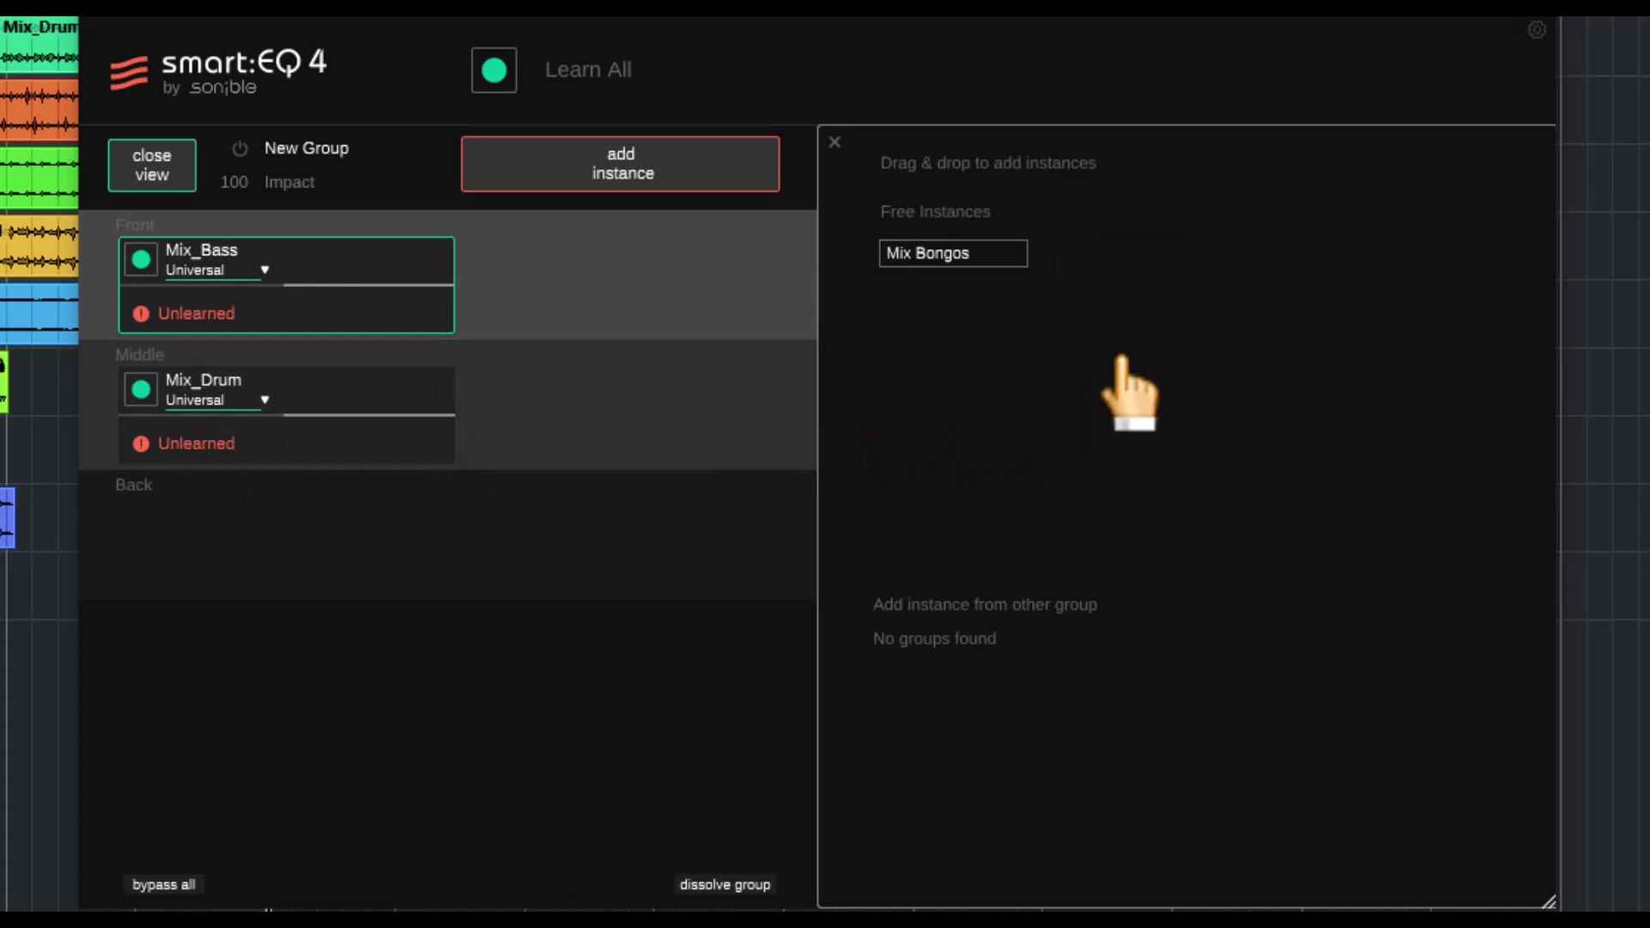
drag(928, 256, 258, 570)
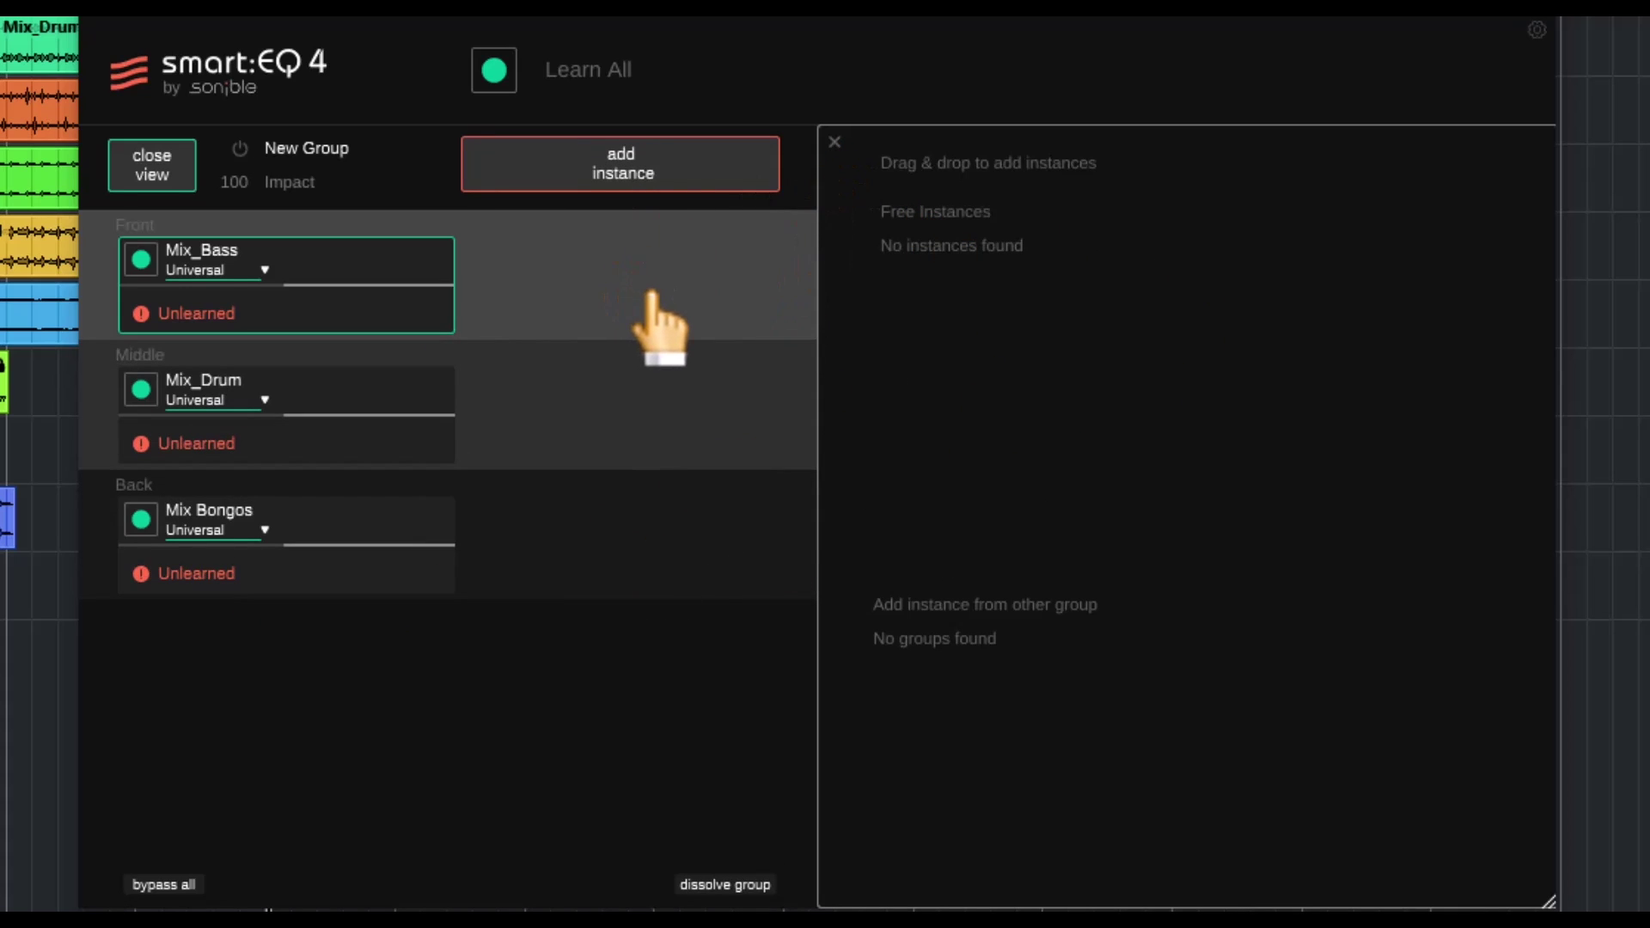
click(834, 141)
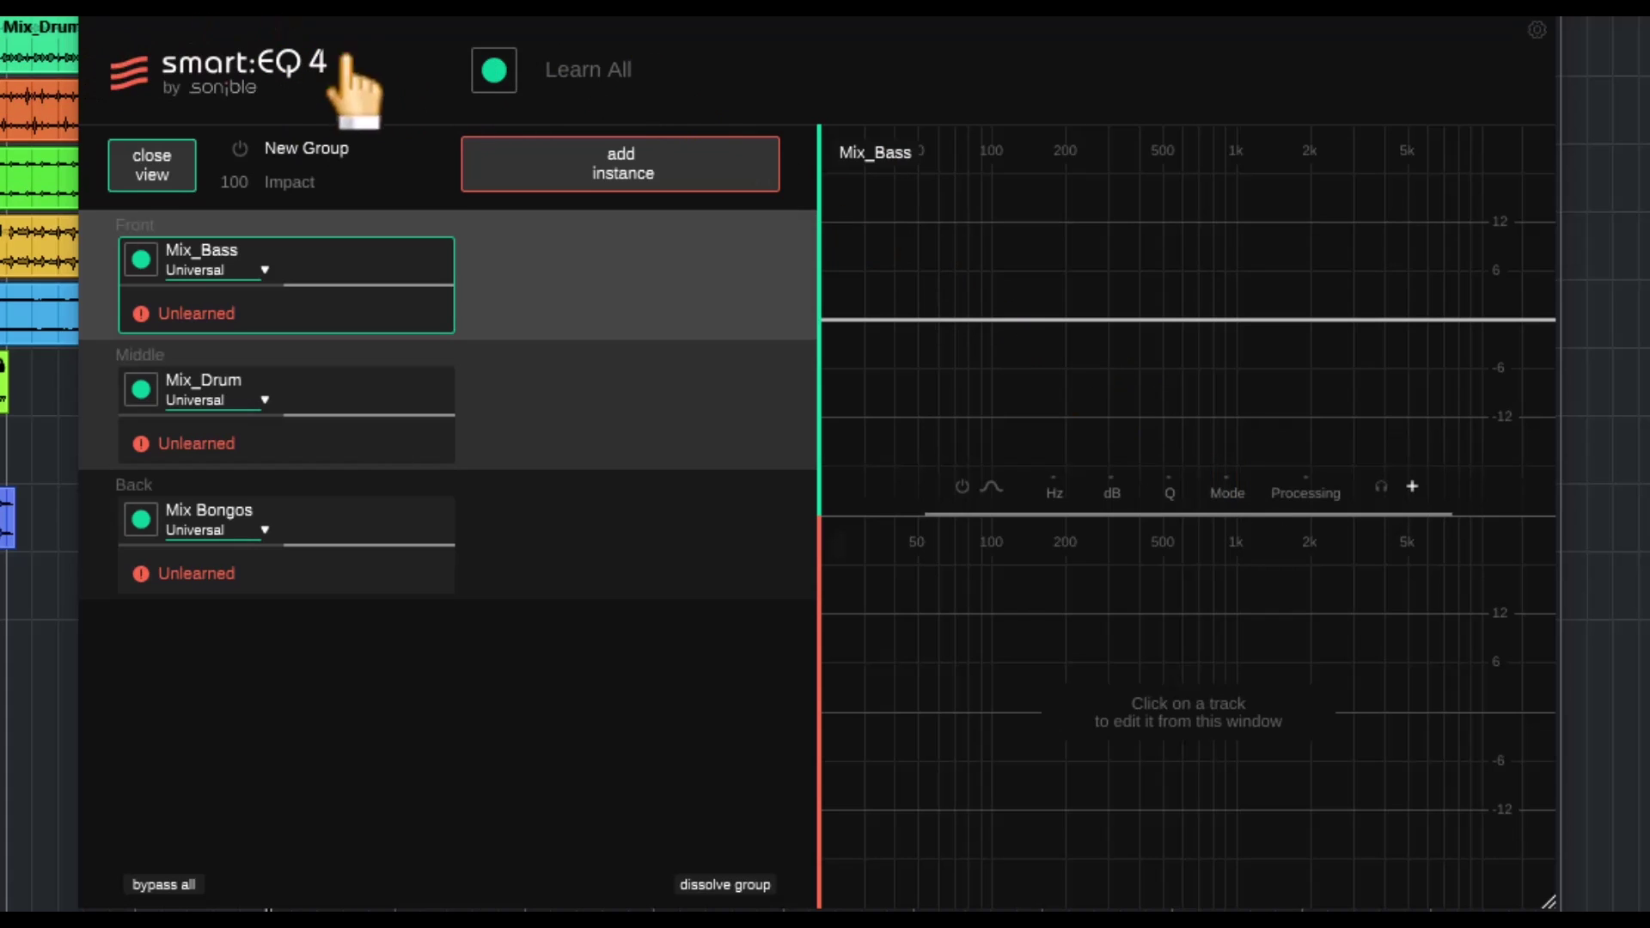
Learn all instances in the group and load Mix_Drum into the second EQ editor below Mix_Bass.
click(494, 70)
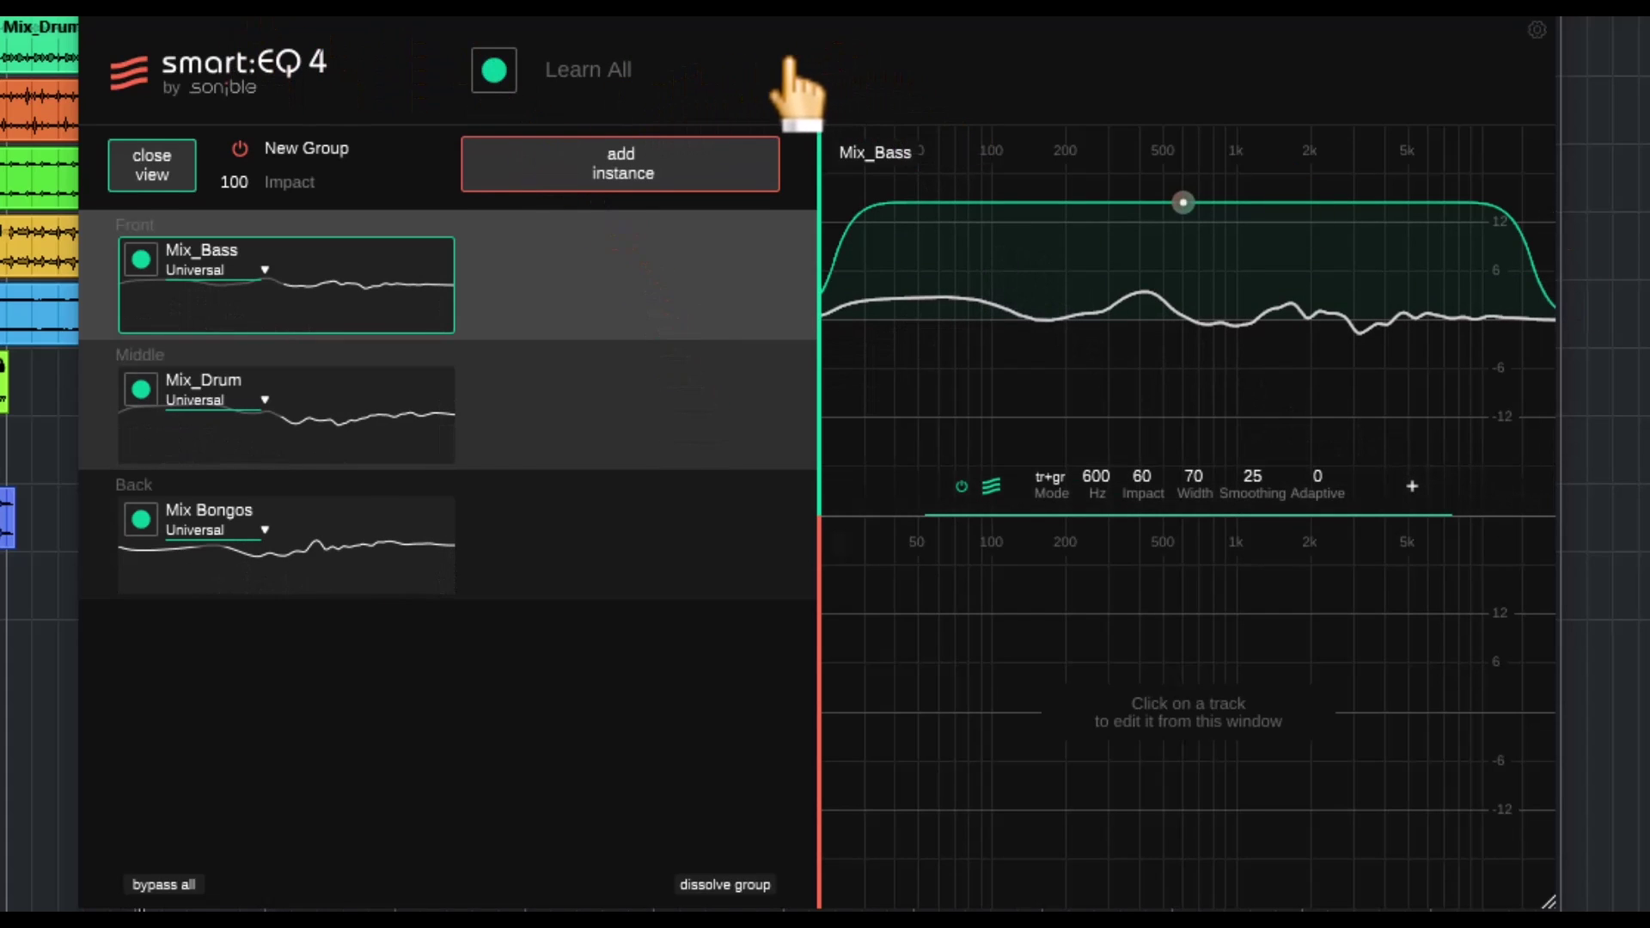
mouse_move(316, 323)
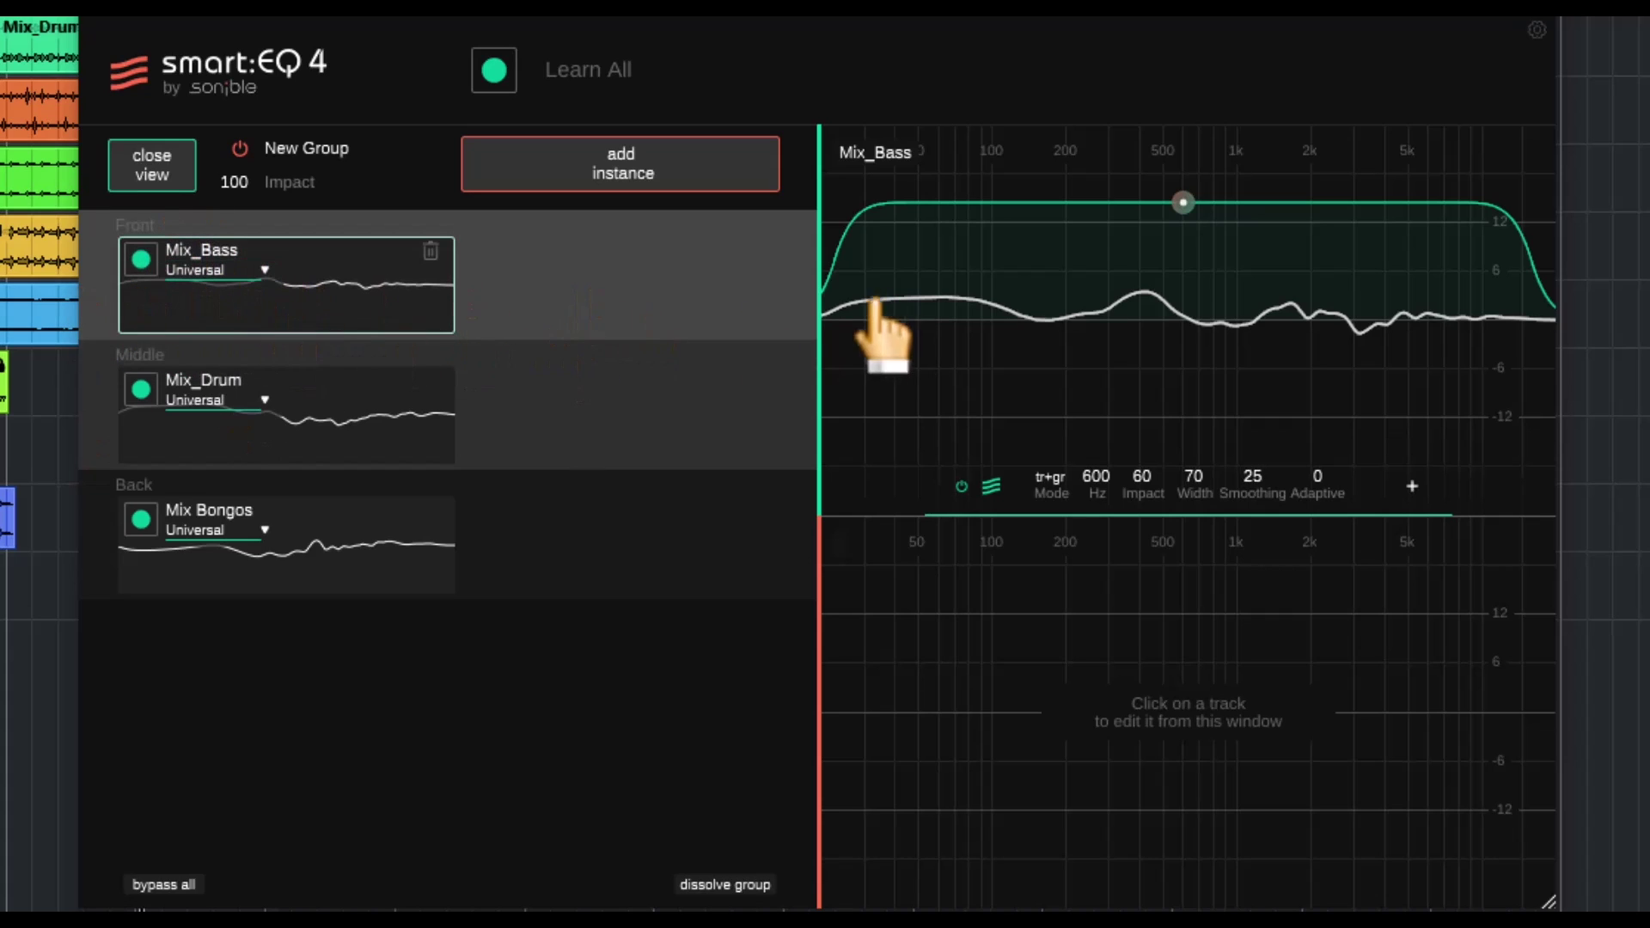
mouse_move(409, 405)
click(364, 443)
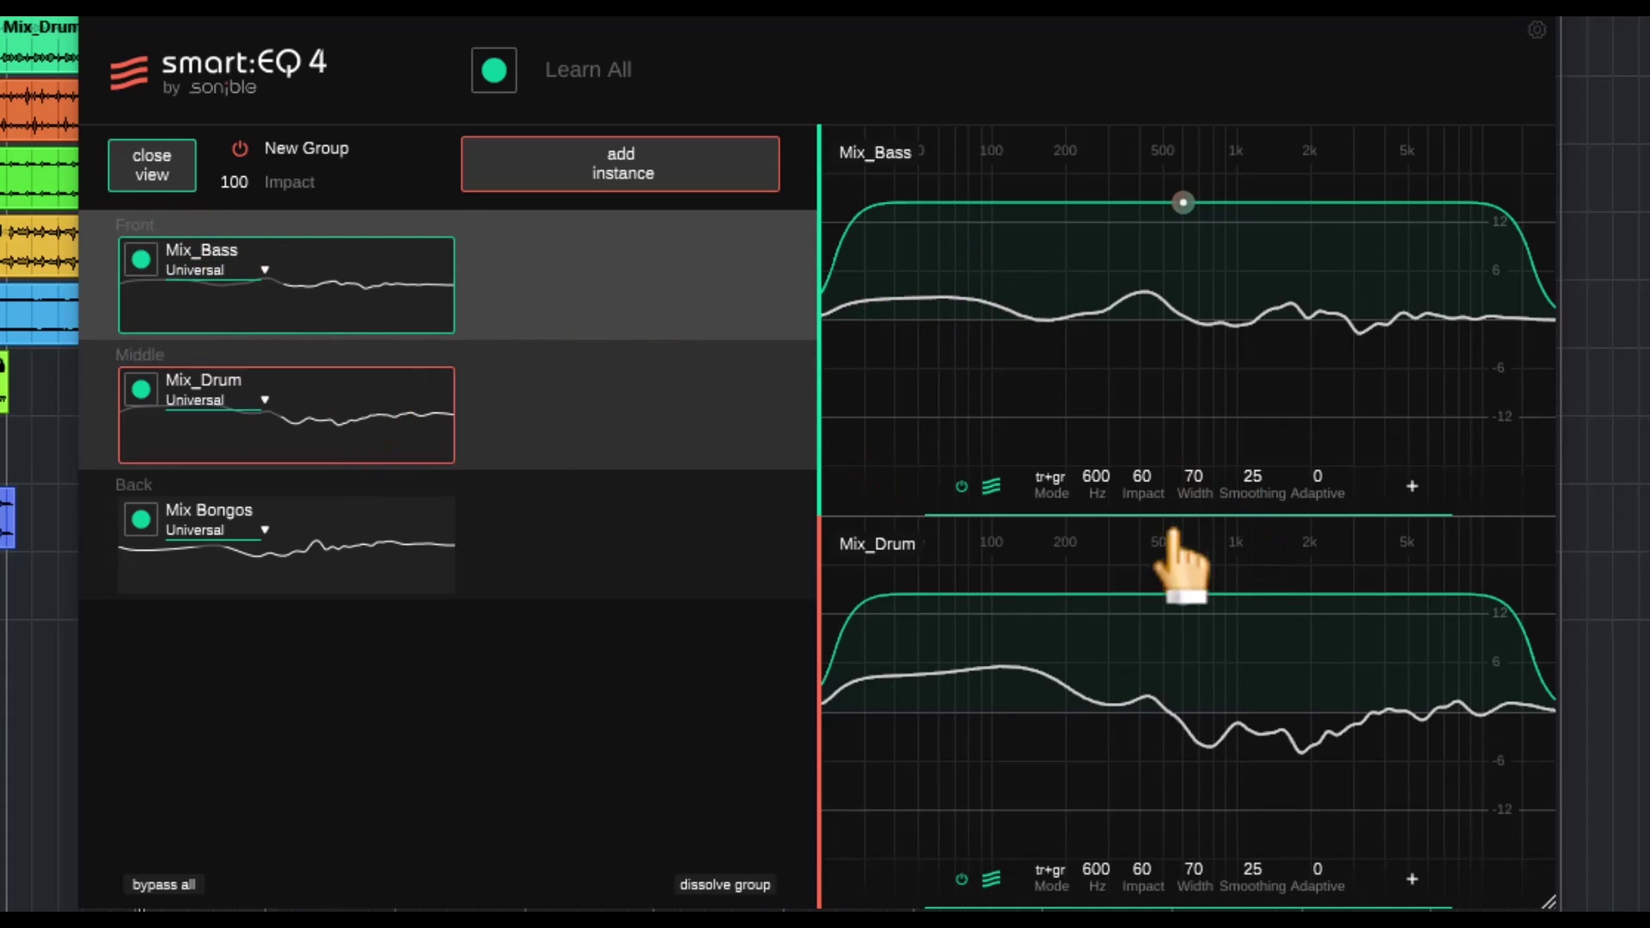
Switch the second EQ editor between Mix Bongos and Mix_Drum, ending on Mix_Drum.
click(445, 563)
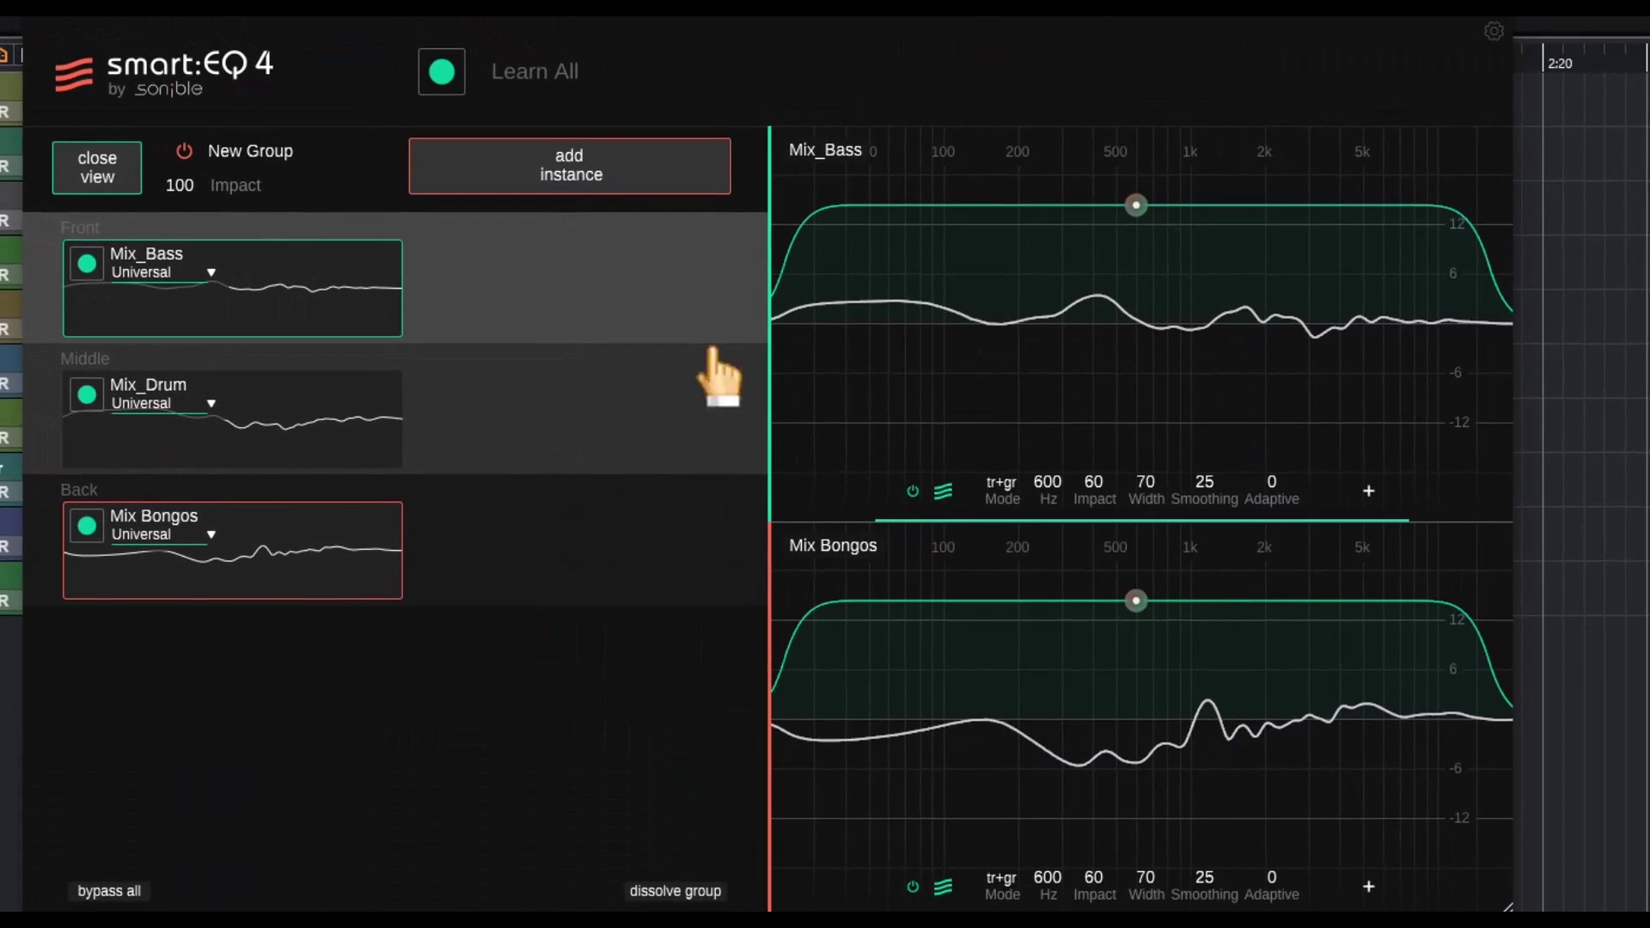
click(348, 447)
click(333, 581)
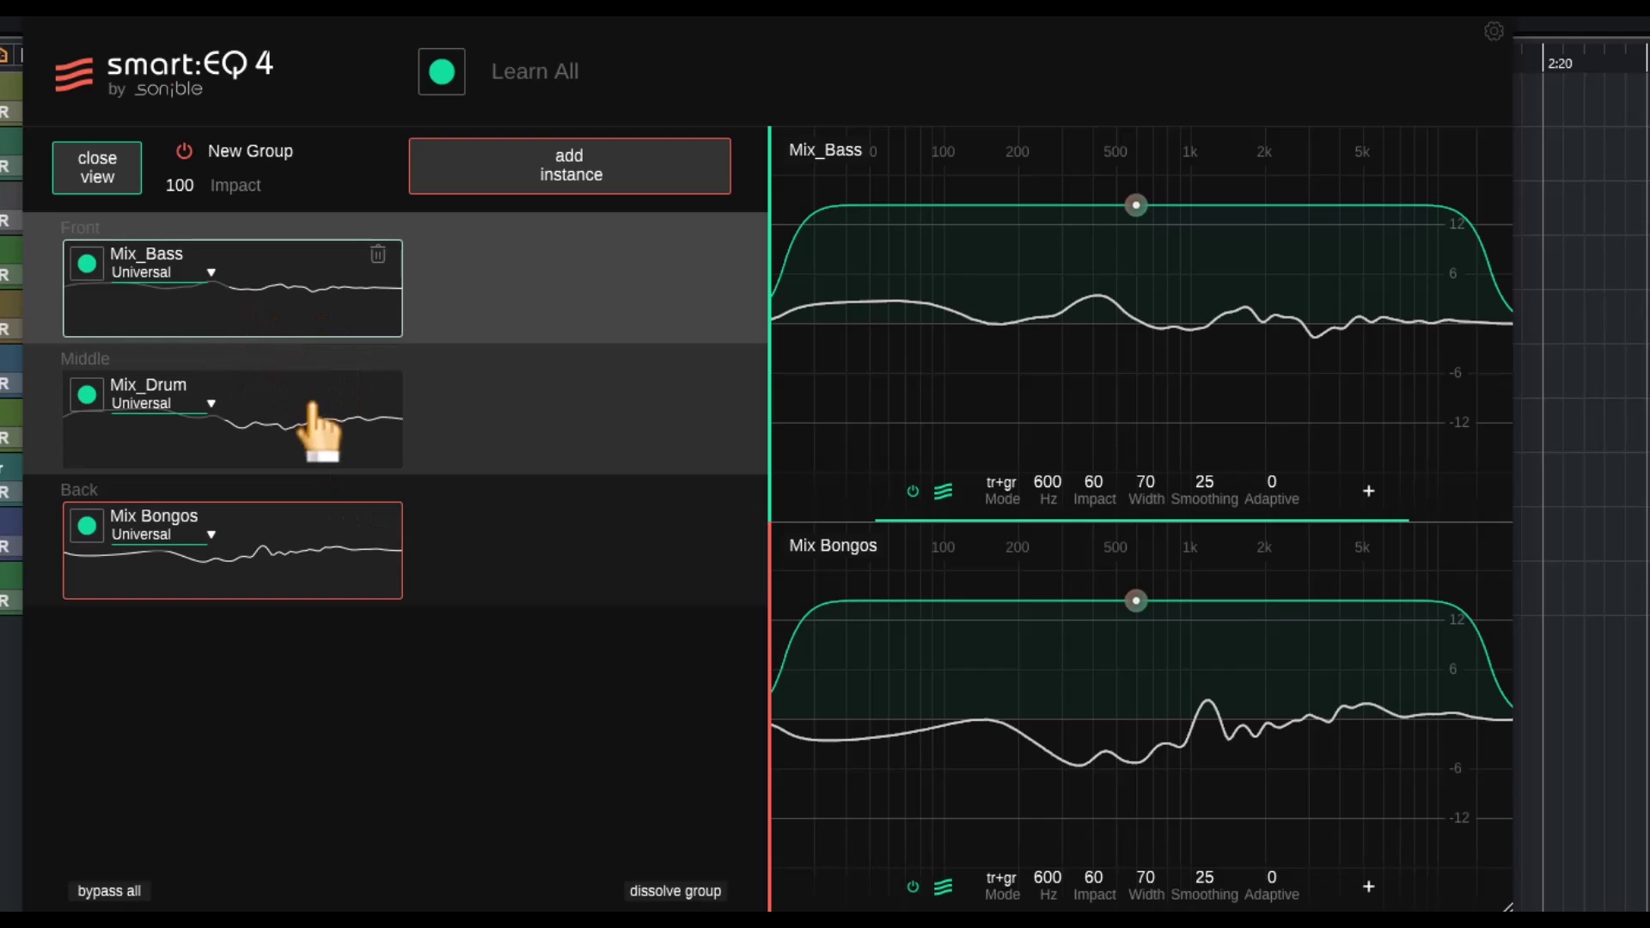
click(309, 447)
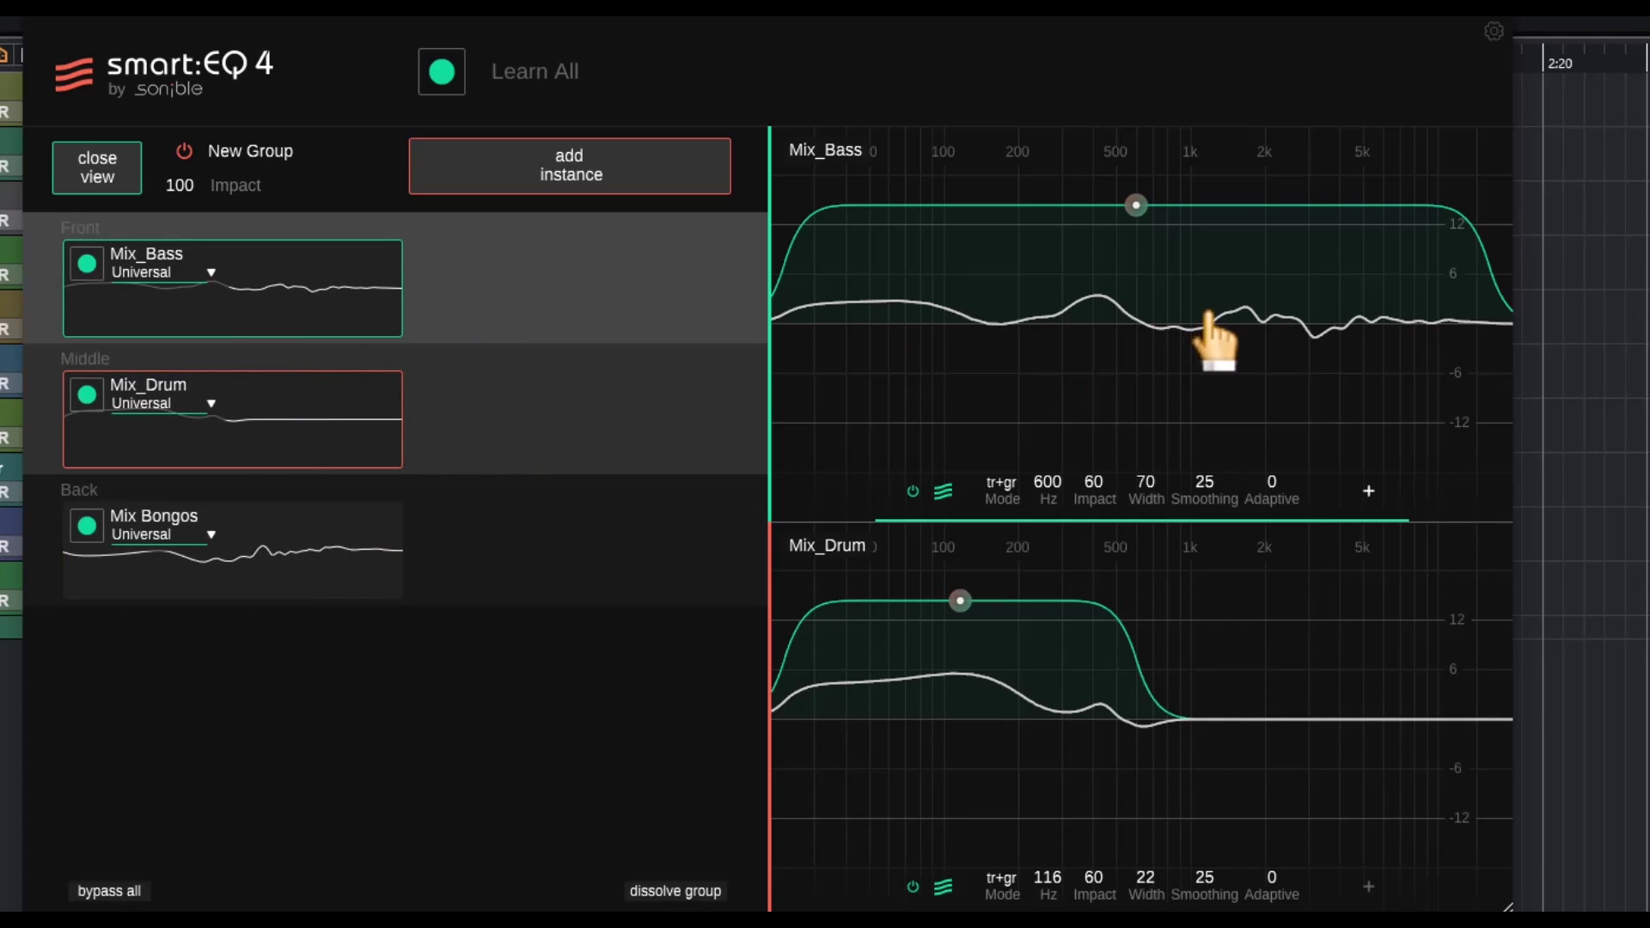
Set Mix_Bass's smart filter to 426 Hz with an impact of 70, and raise the group's impact to 200.
drag(1136, 207, 1104, 184)
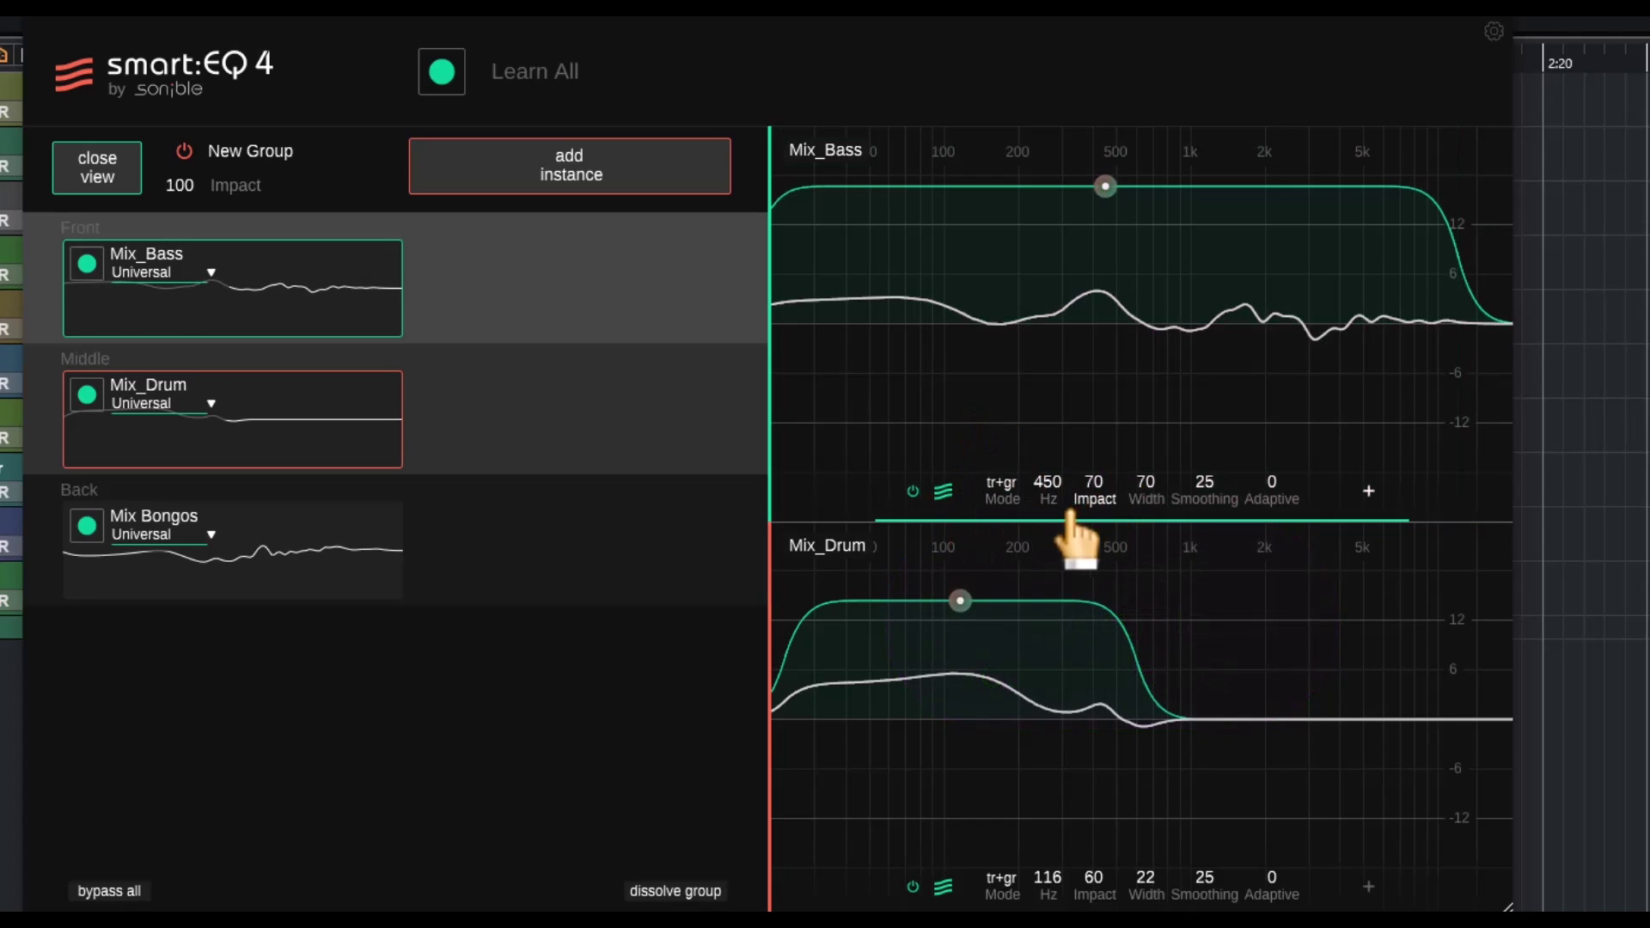
drag(1045, 481, 1097, 496)
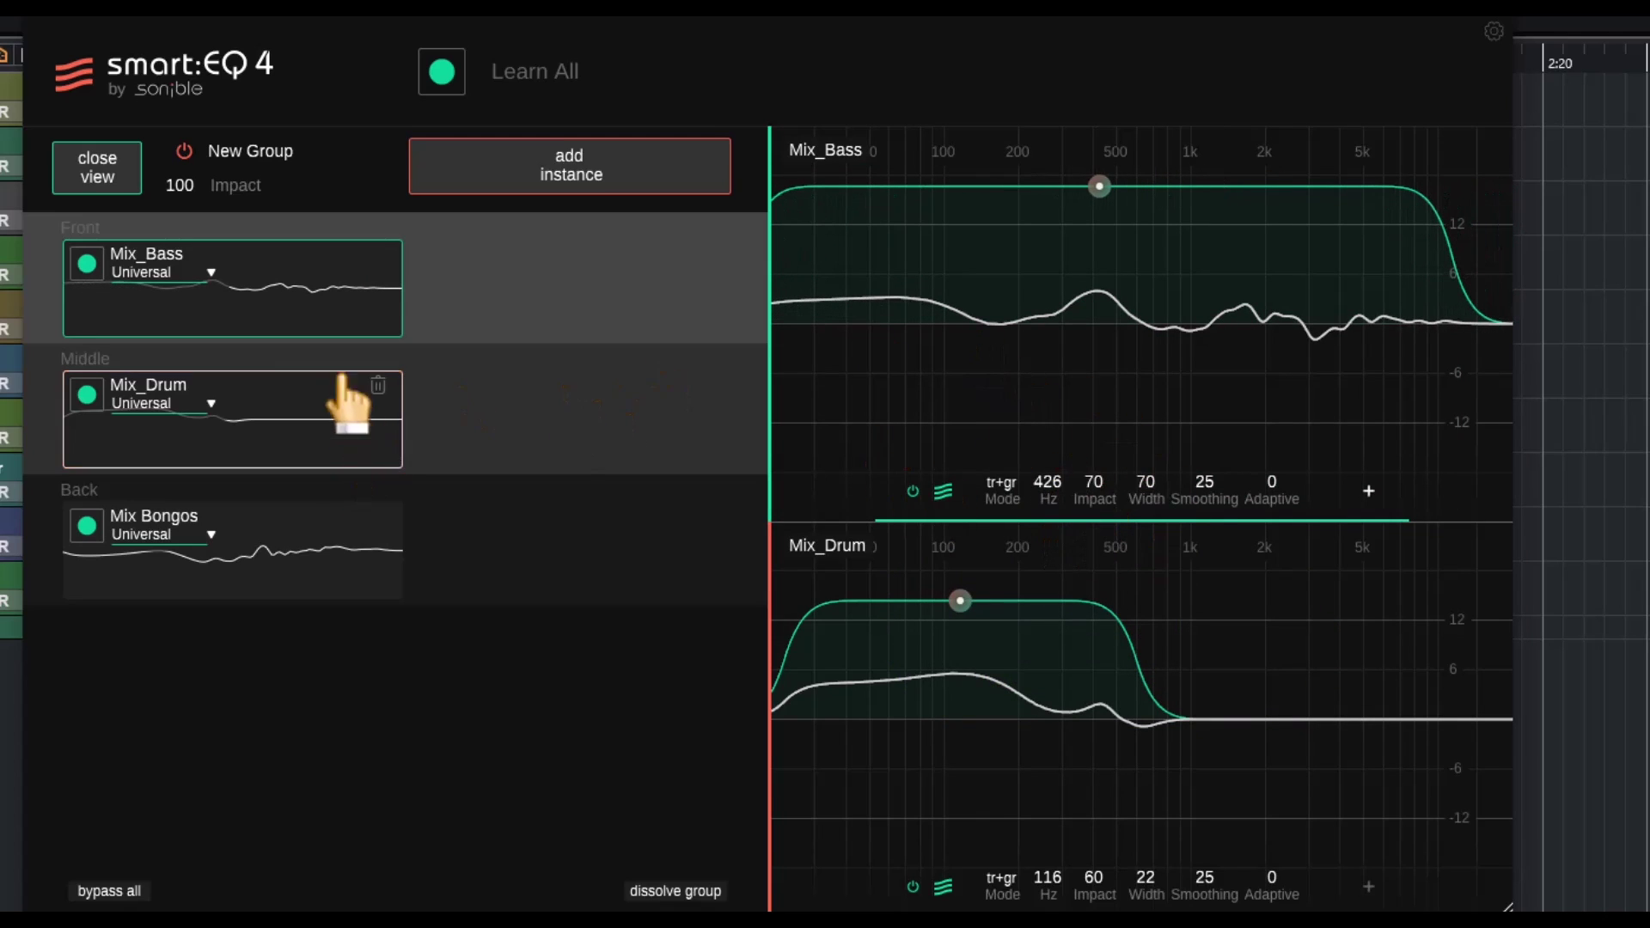
drag(193, 202, 219, 154)
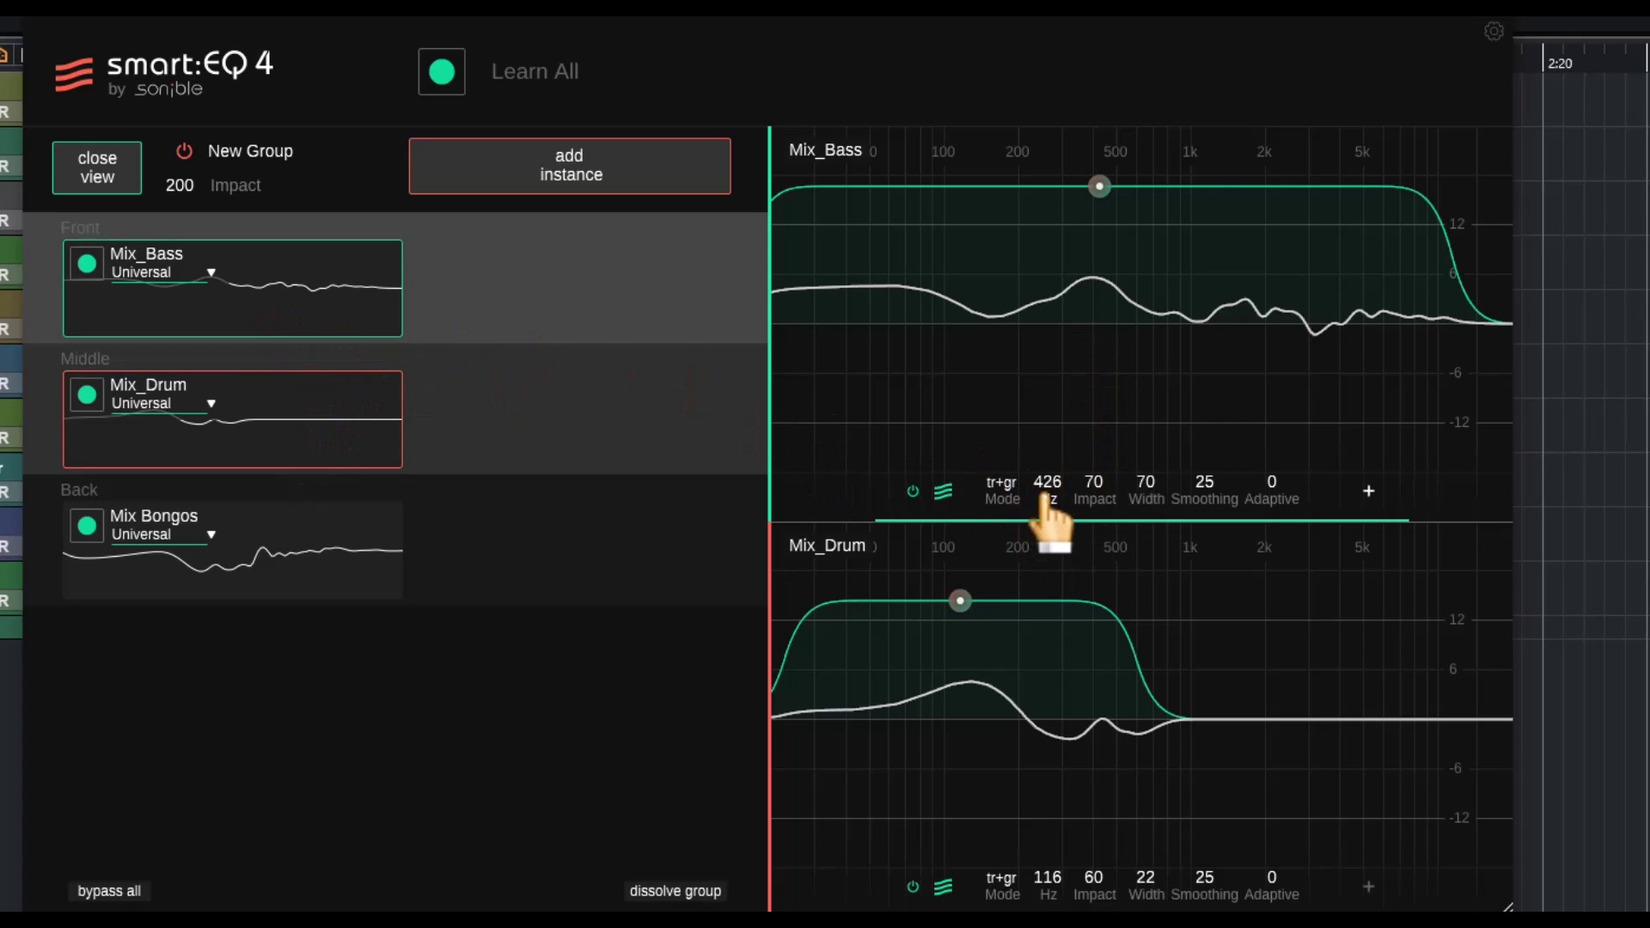
Try impact values of 28 and 100 on Mix_Bass's smart filter, and settle on 41.
drag(1093, 498, 1115, 560)
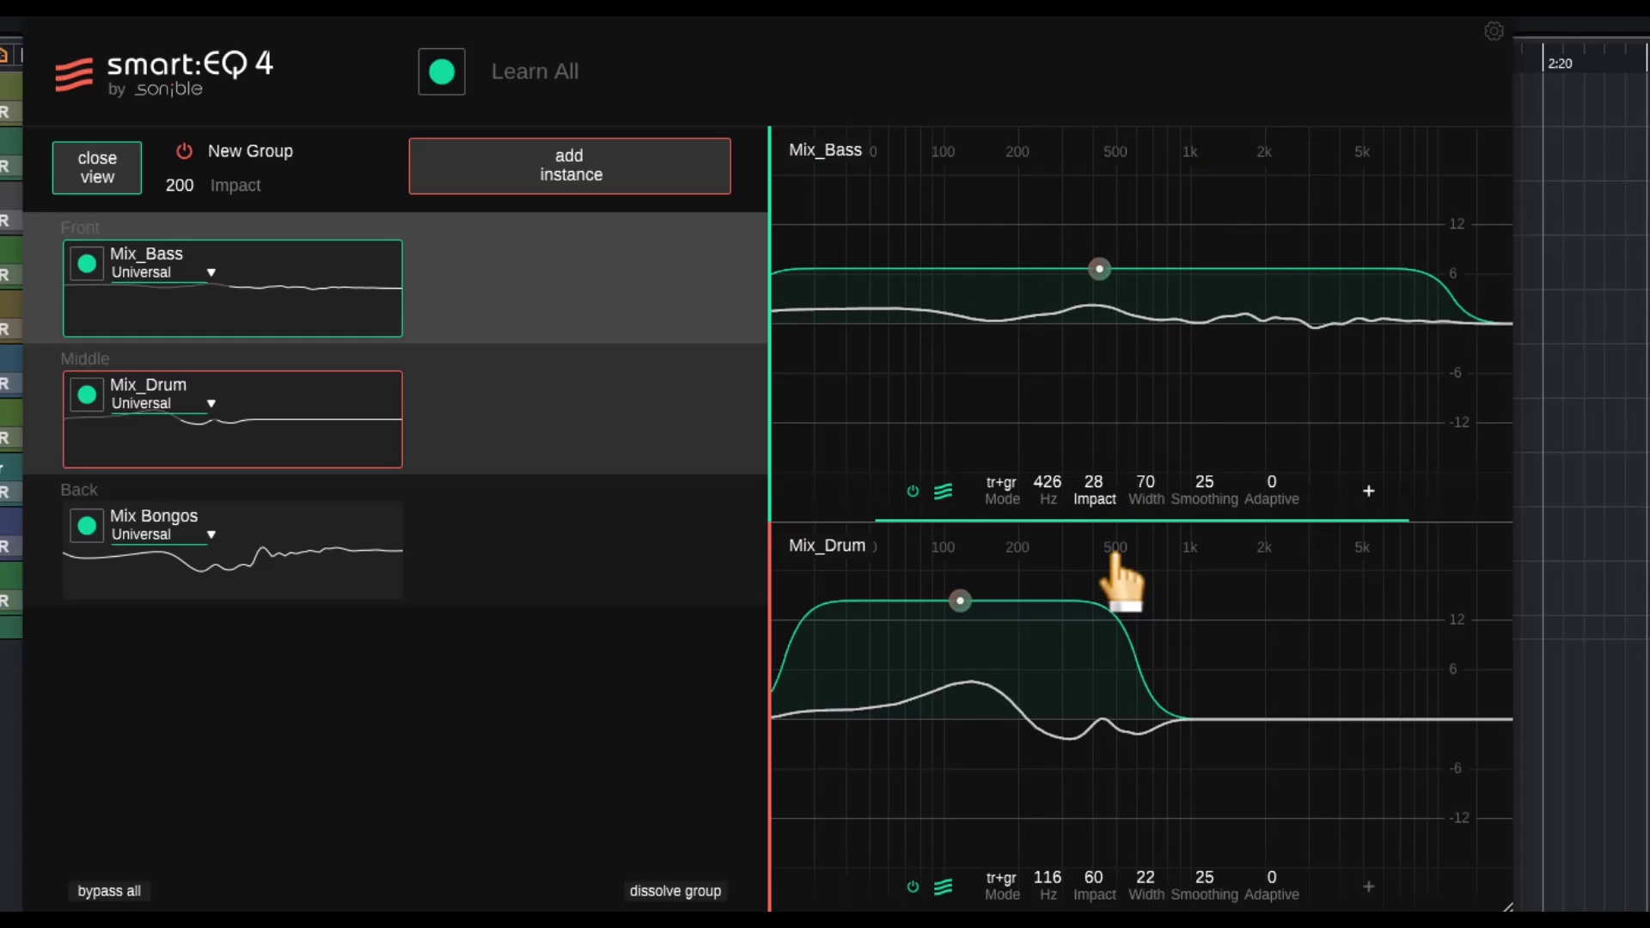
drag(1115, 561, 1093, 344)
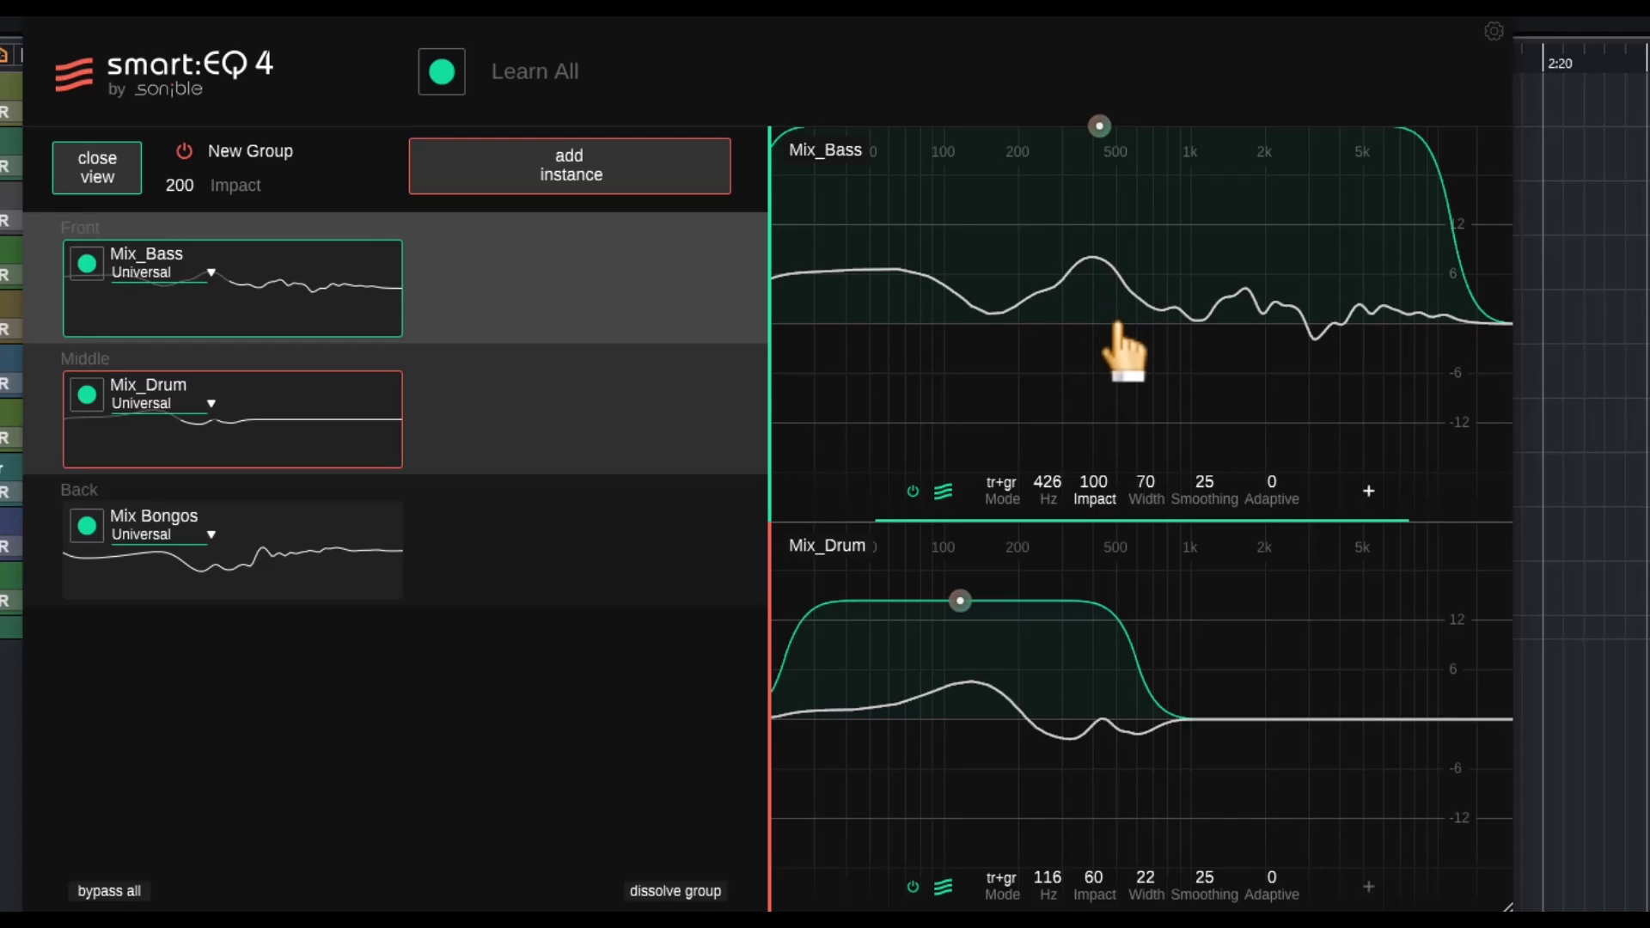
drag(1100, 430, 1096, 536)
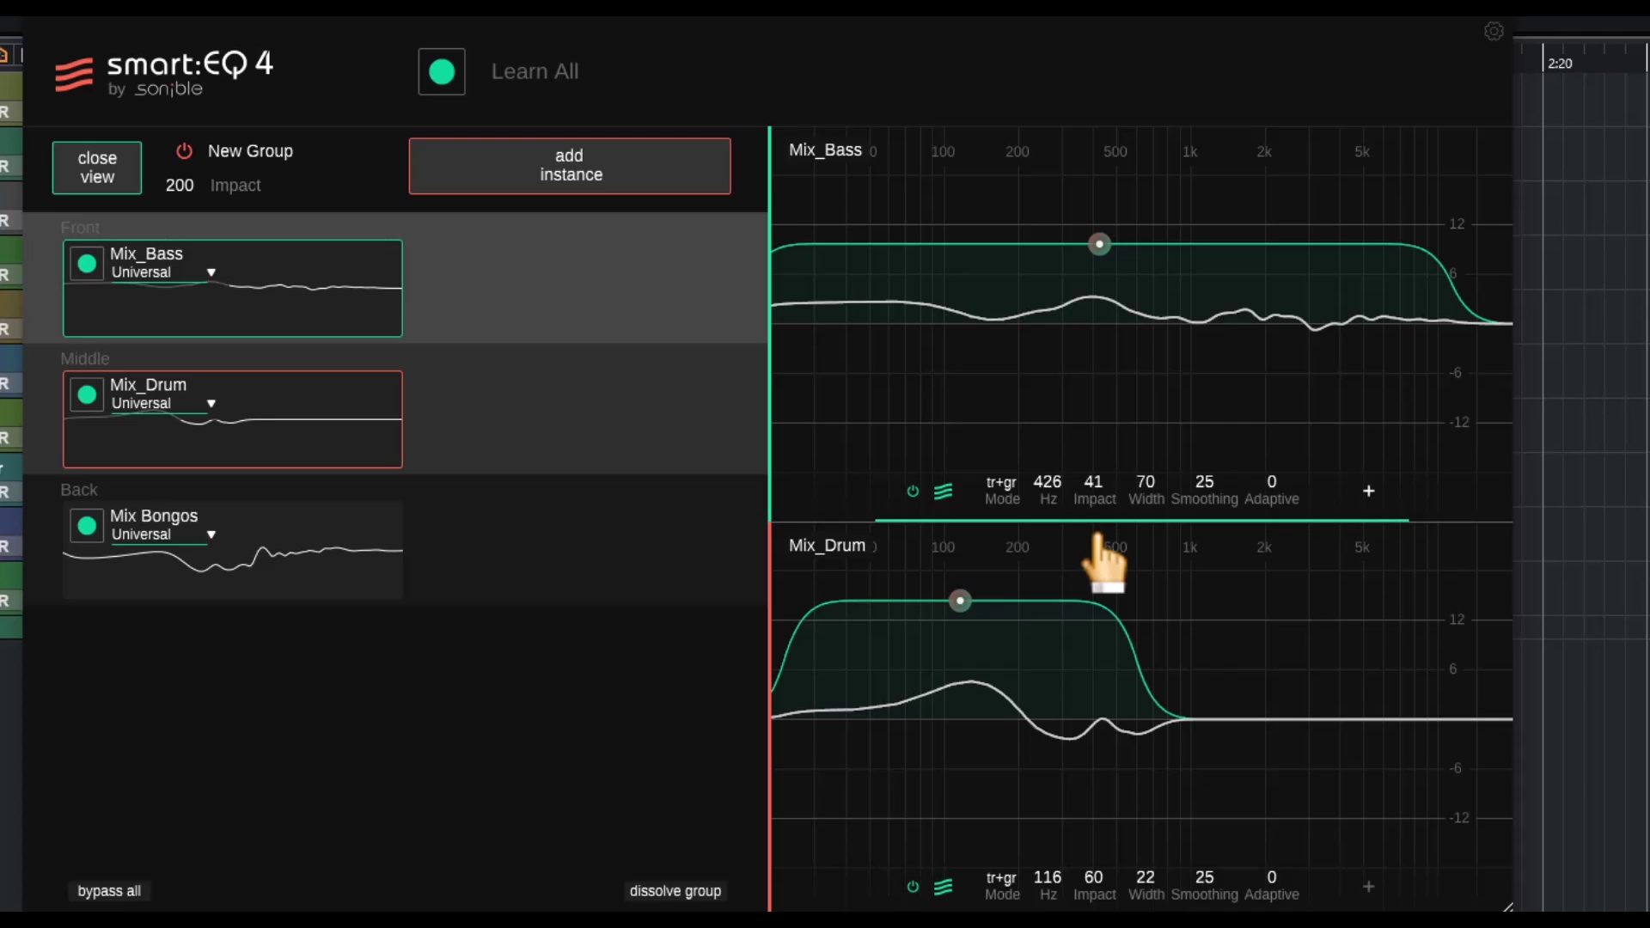
Assign the Bass profile to Mix_Bass and the Drumset profile to Mix_Drum, keeping Universal for Mix Bongos.
click(211, 273)
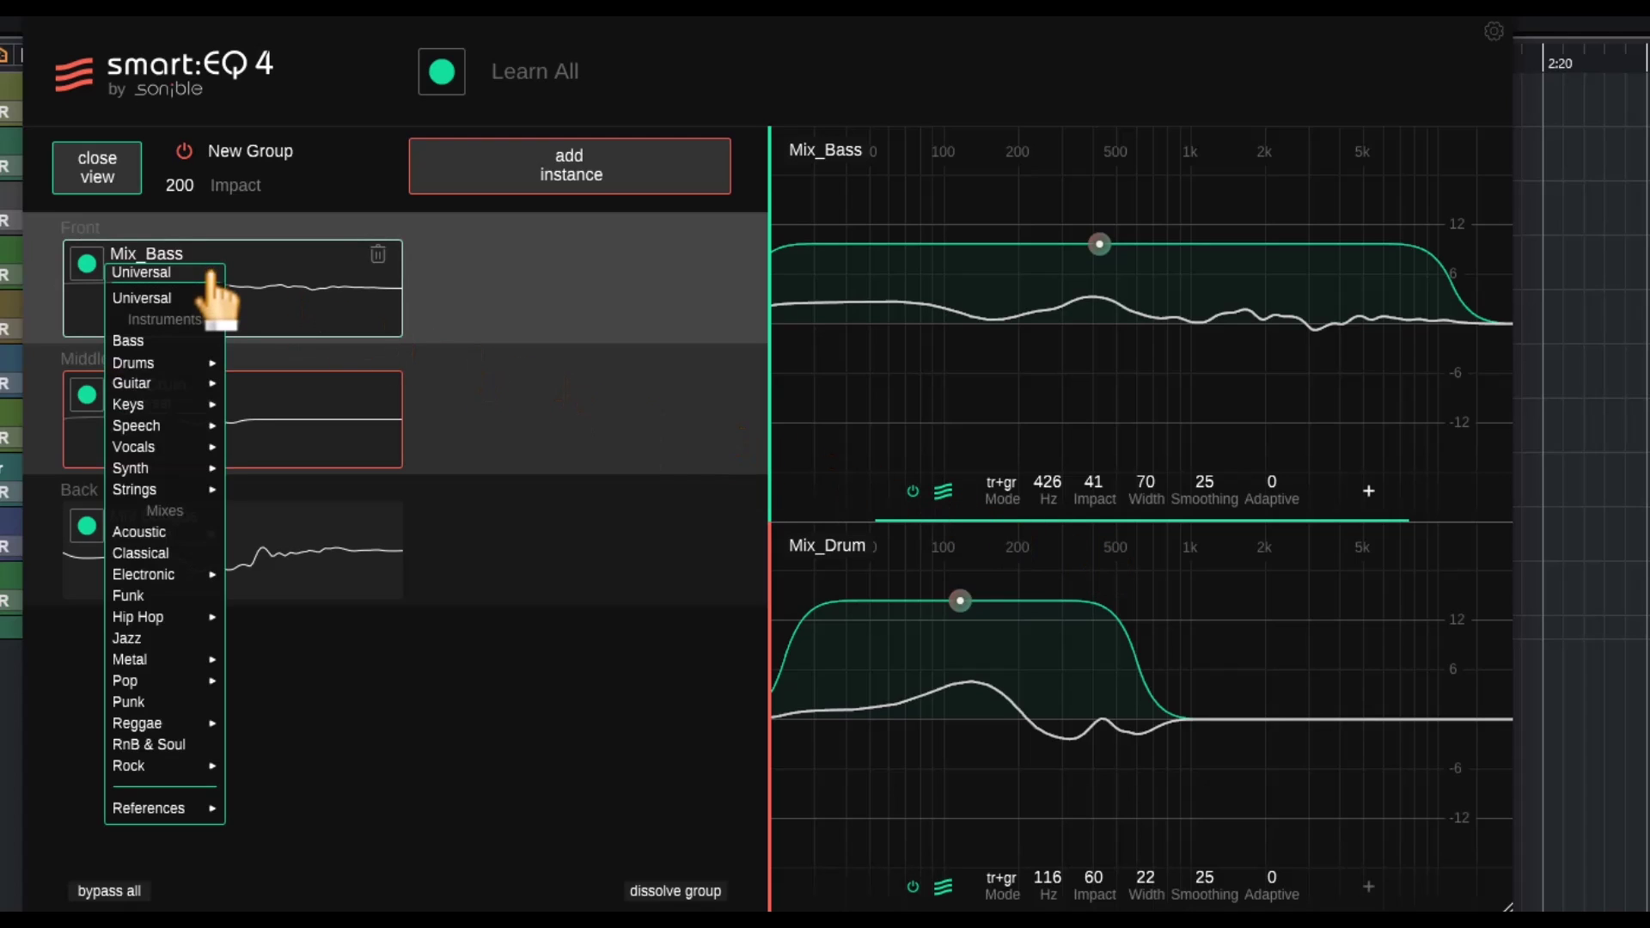
click(140, 340)
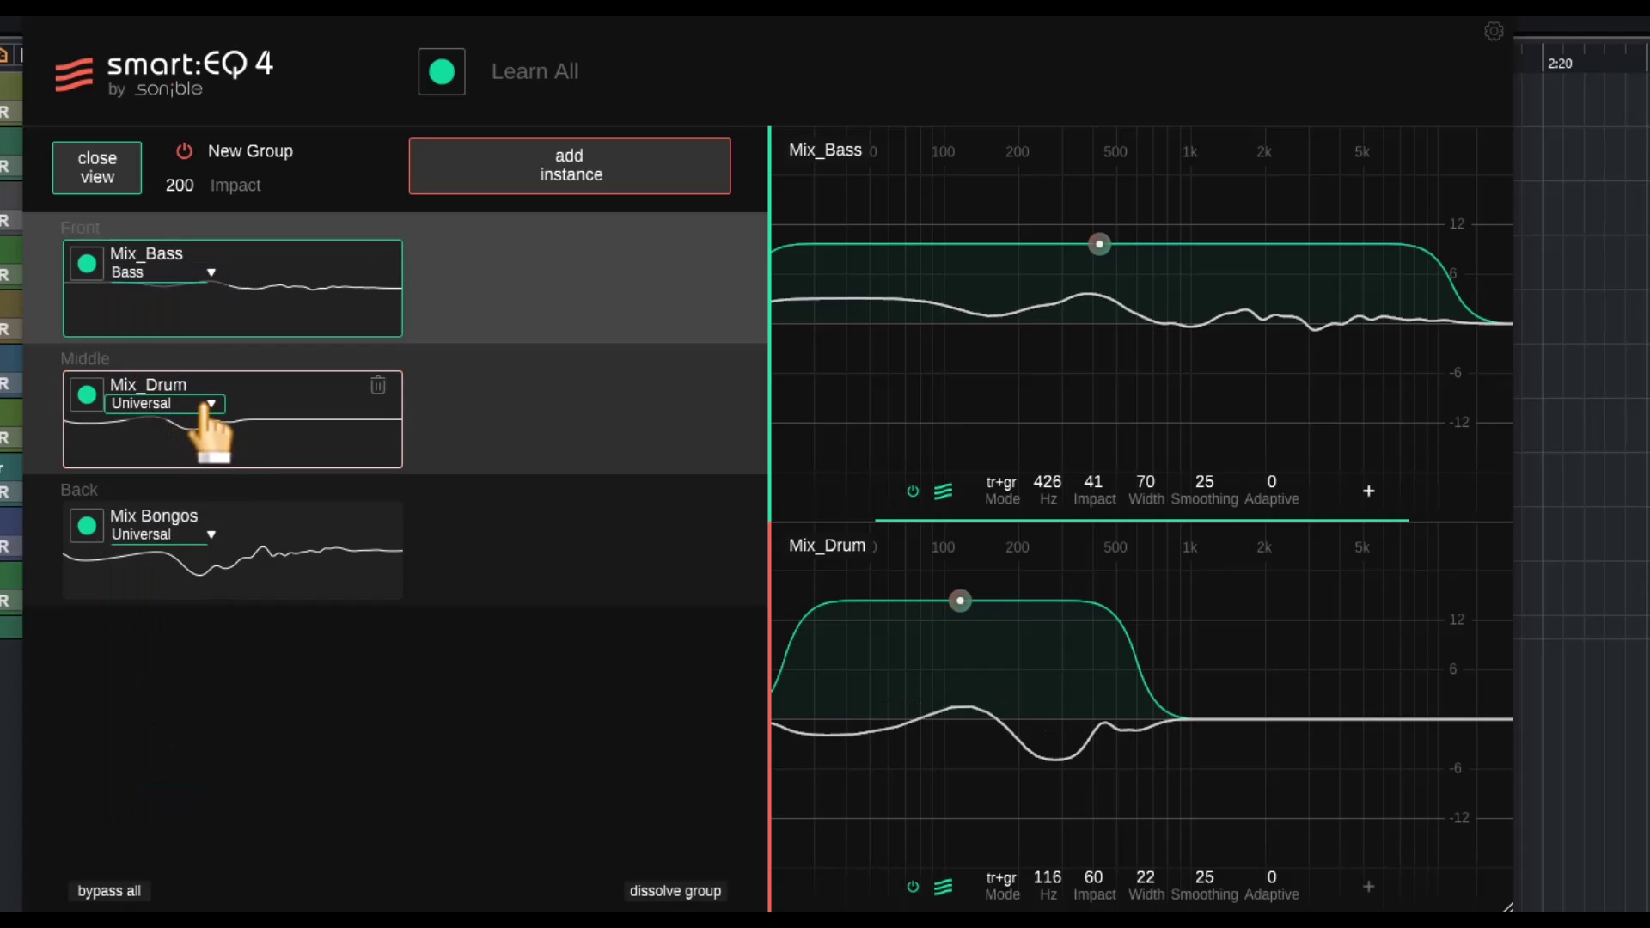
click(210, 404)
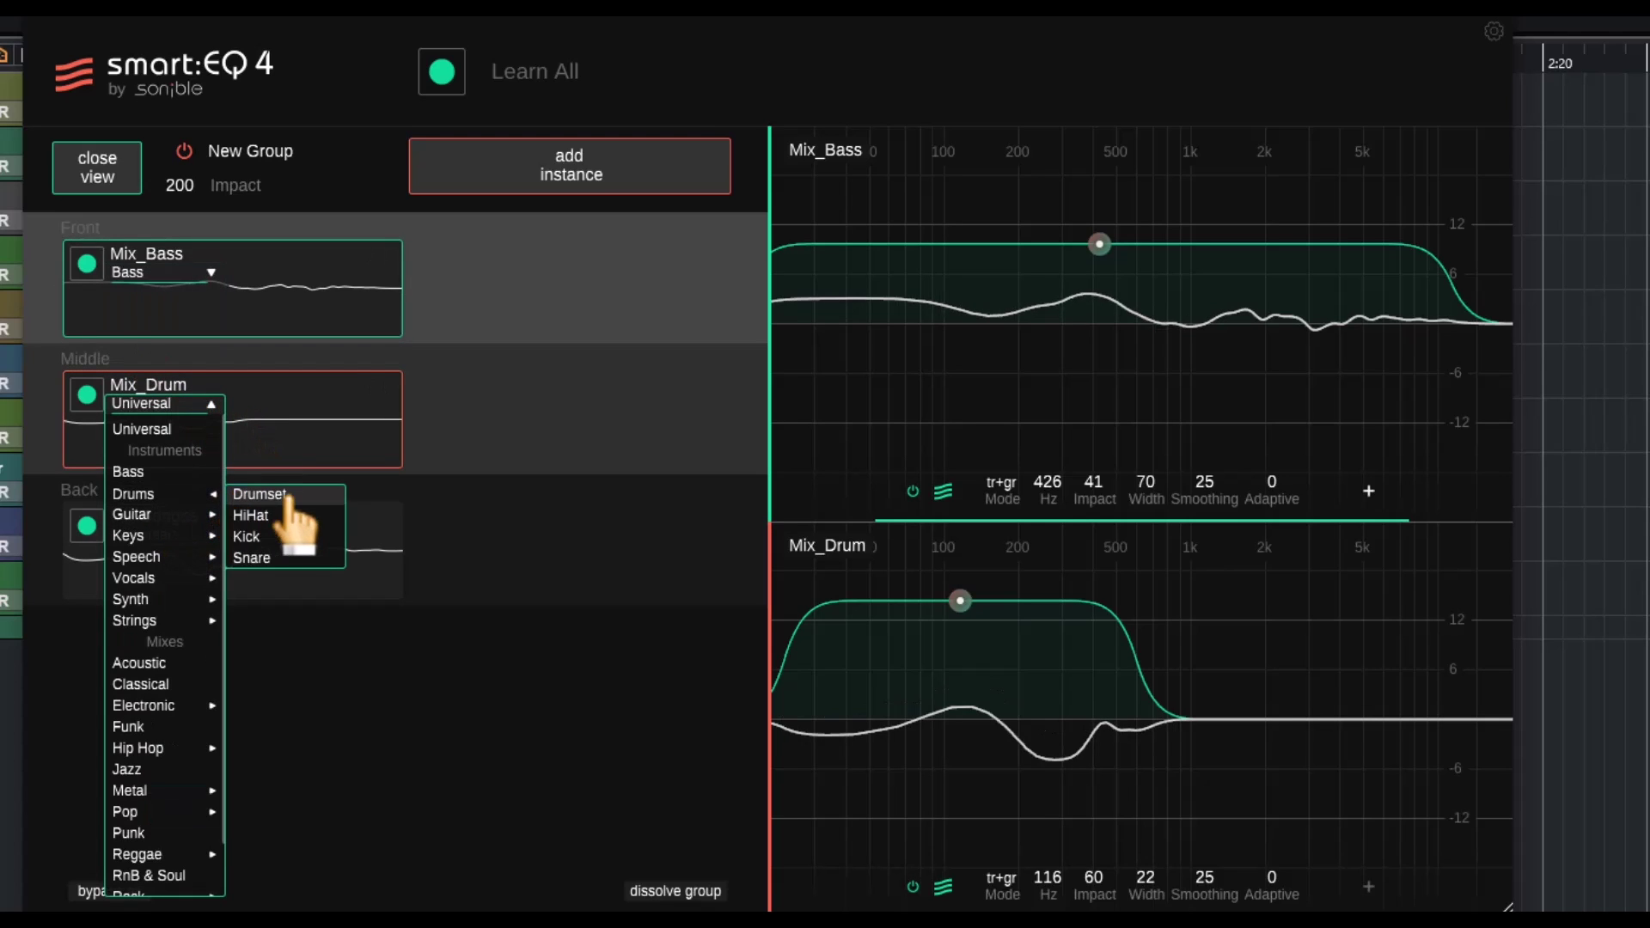
click(267, 496)
click(210, 535)
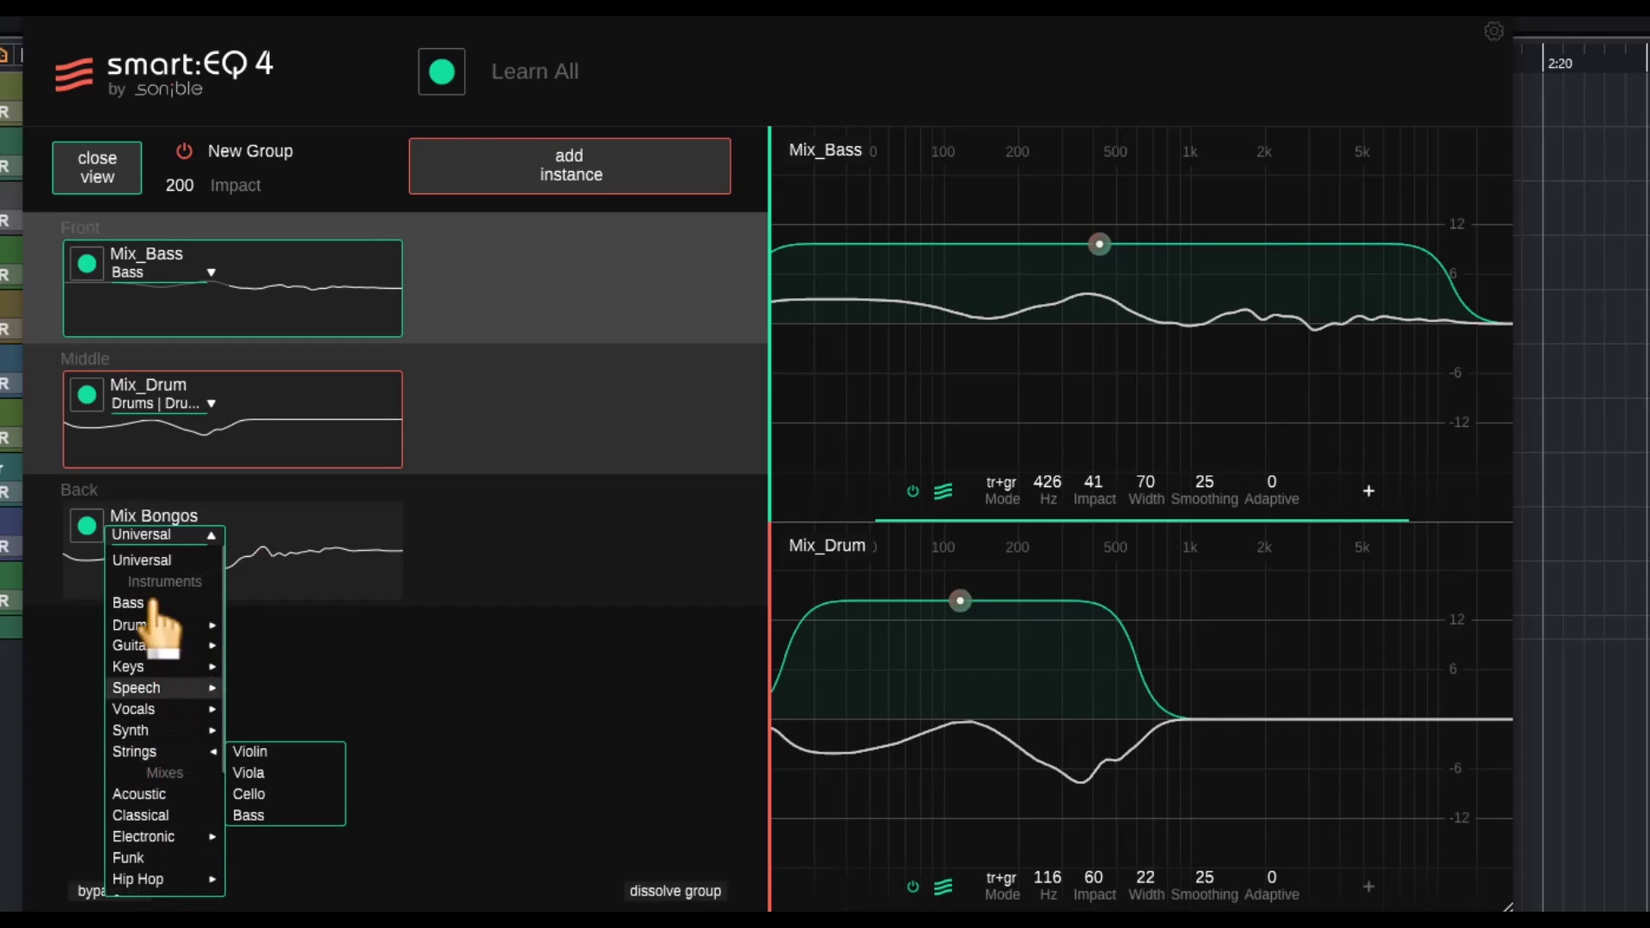
click(140, 560)
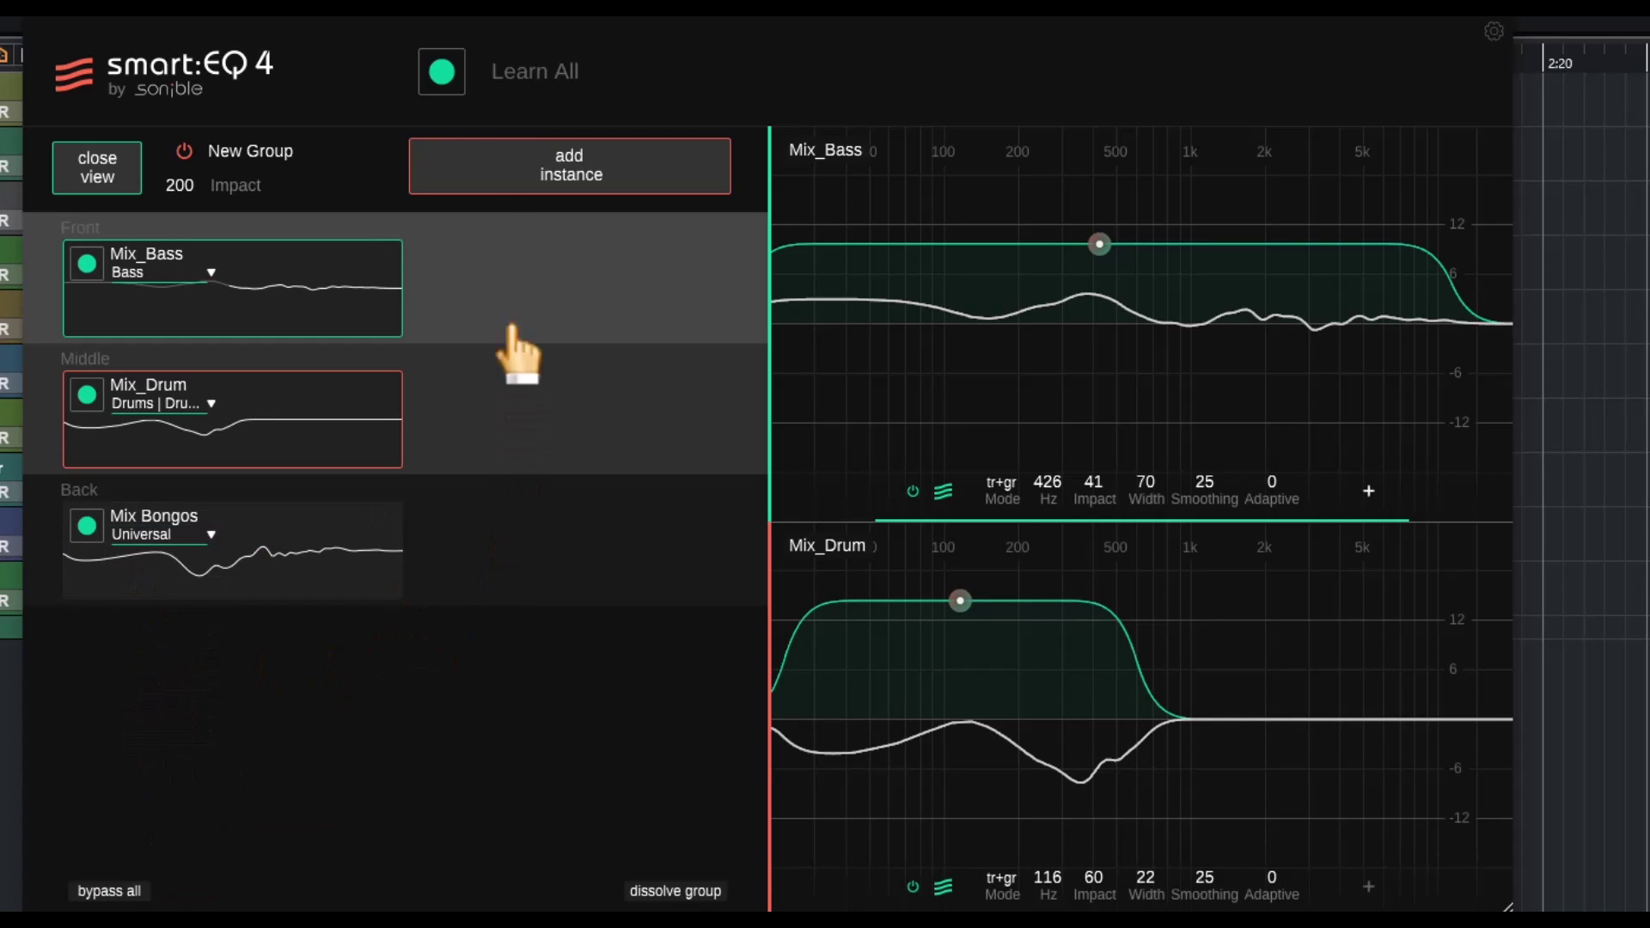
Relearn all instances in the group and show Mix_Drum in the second EQ editor.
click(442, 72)
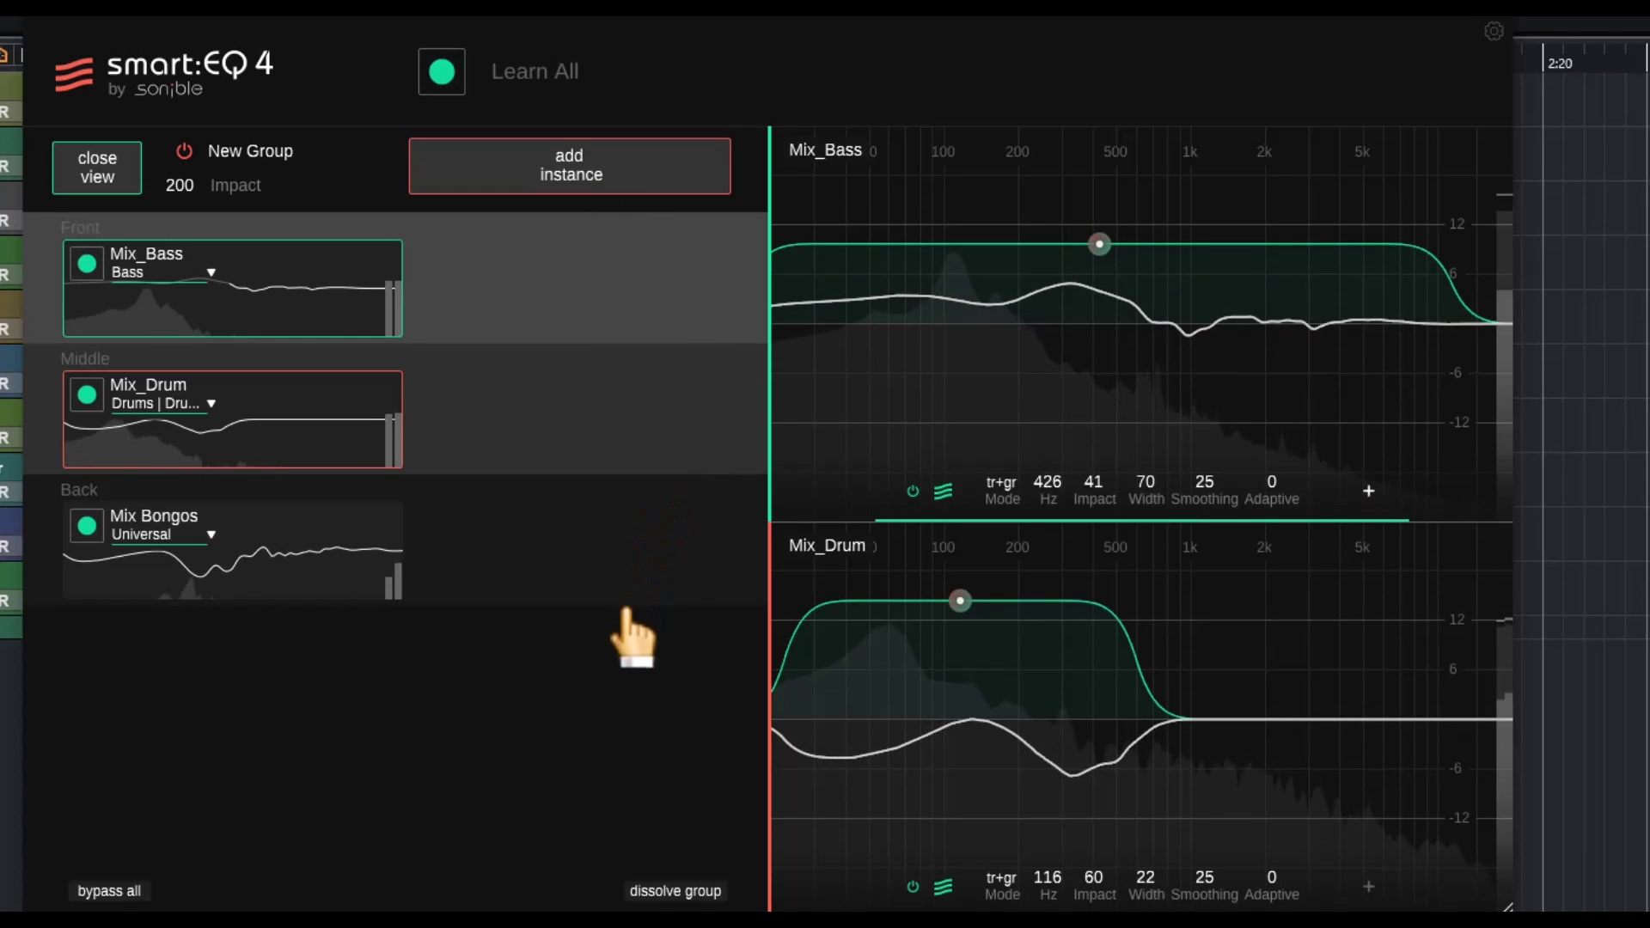
mouse_move(211, 325)
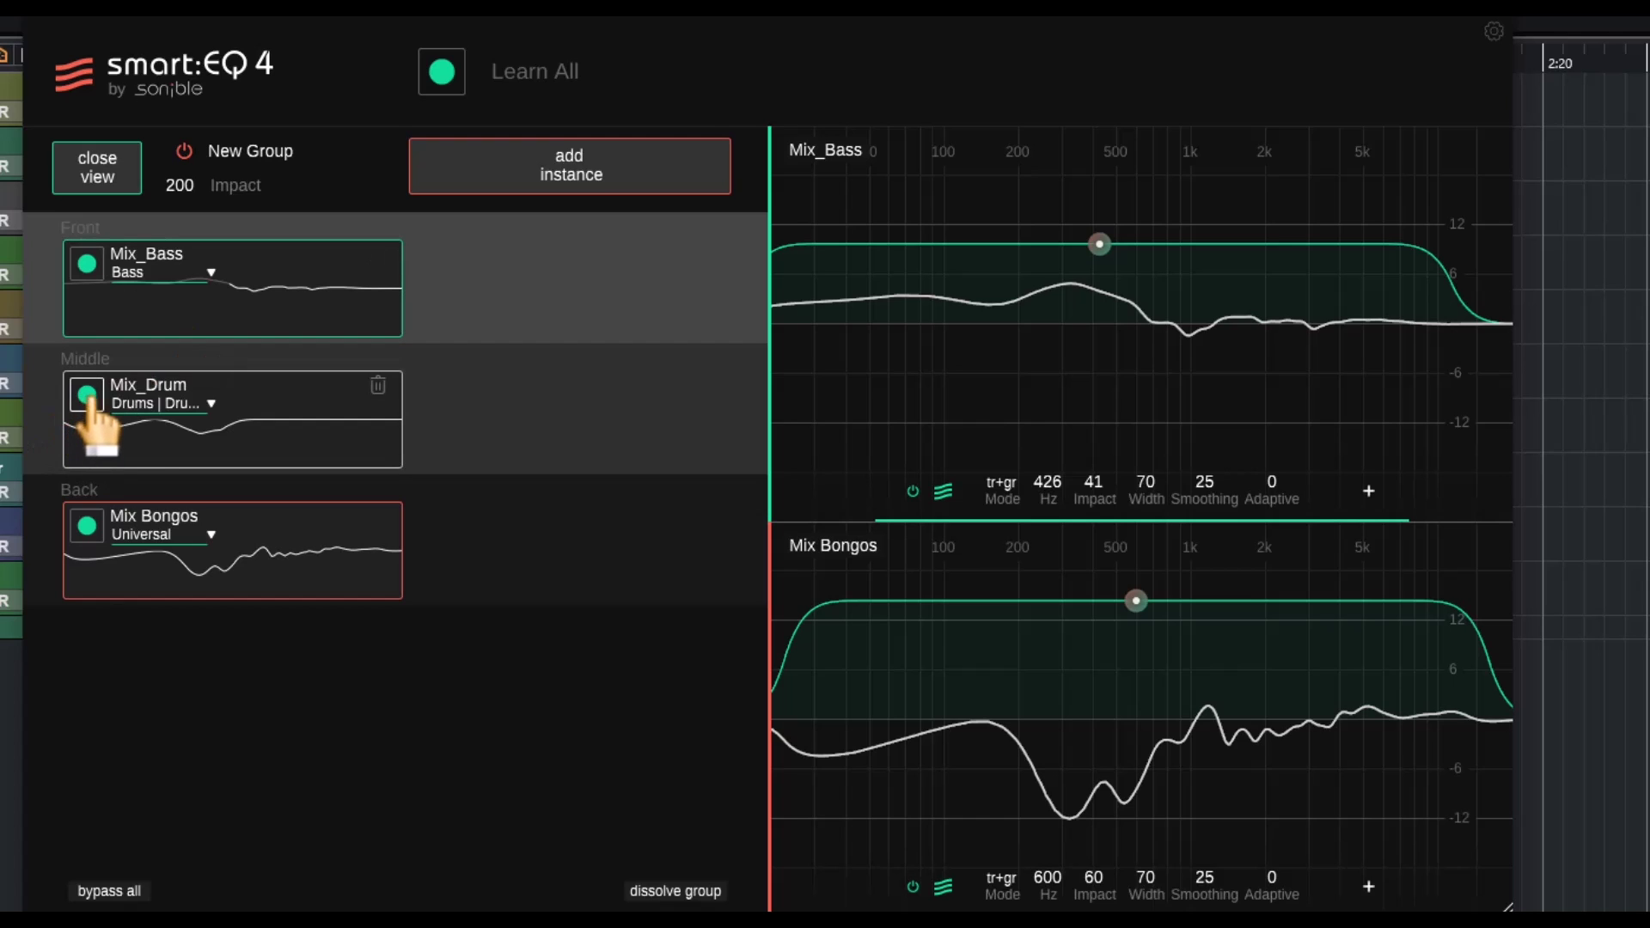
click(86, 430)
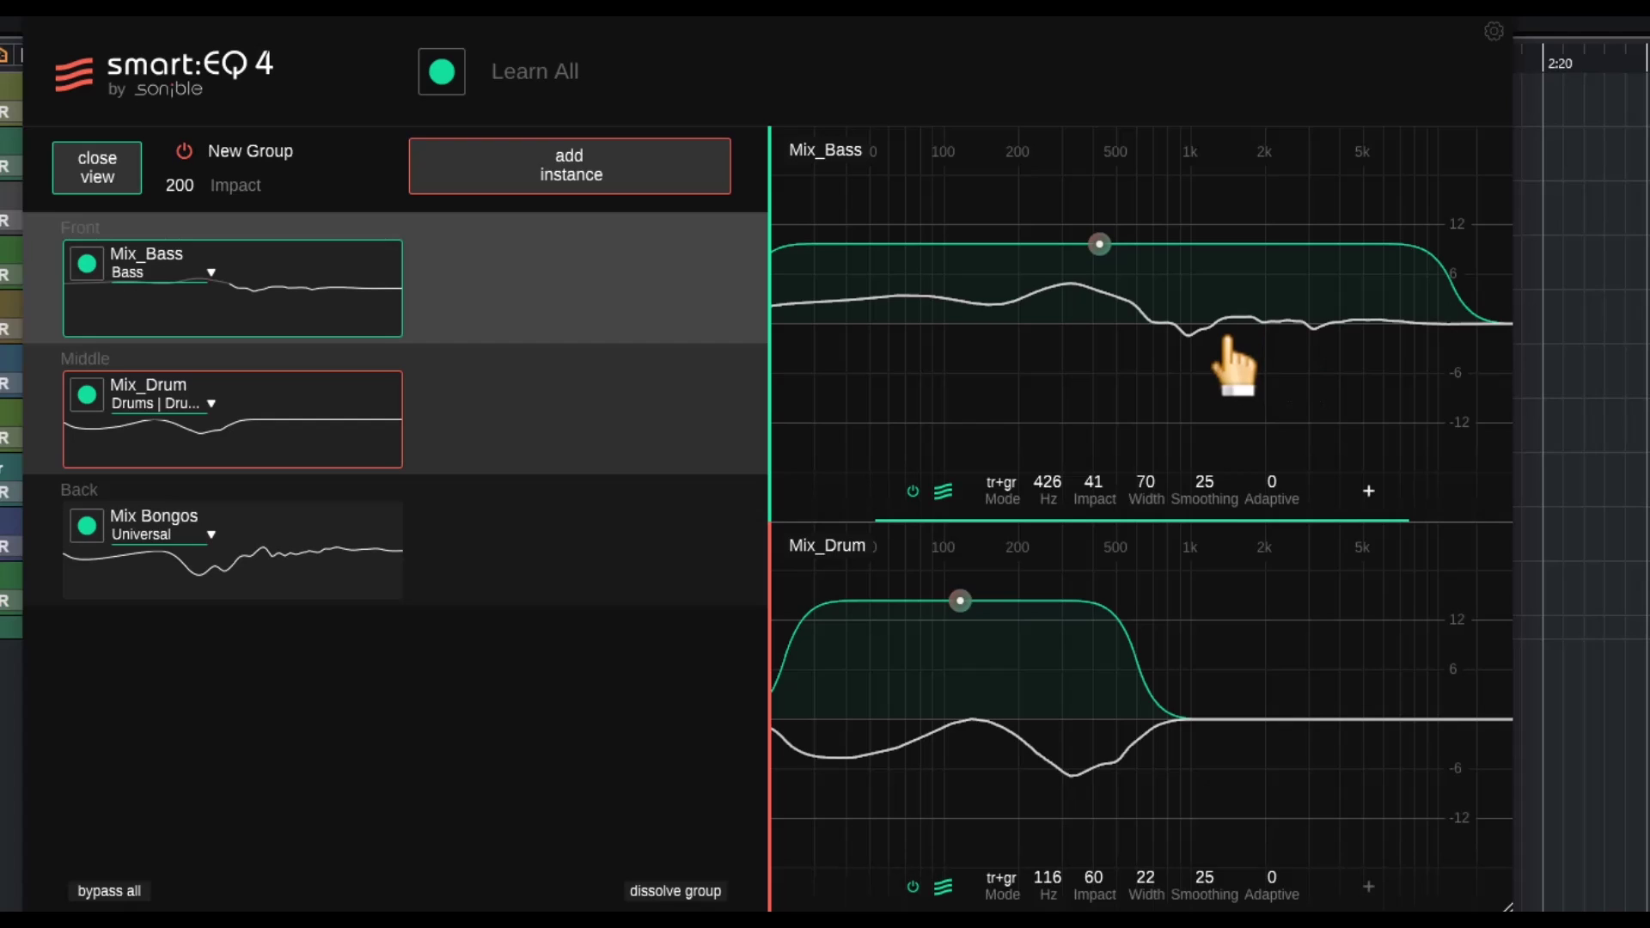
Add two bell bands to Mix_Bass: a boost of about 4.4 dB at 3.0 kHz and a cut of about 5.7 dB at 142 Hz.
double_click(1303, 326)
drag(1303, 327, 1309, 288)
double_click(985, 300)
drag(985, 301, 981, 370)
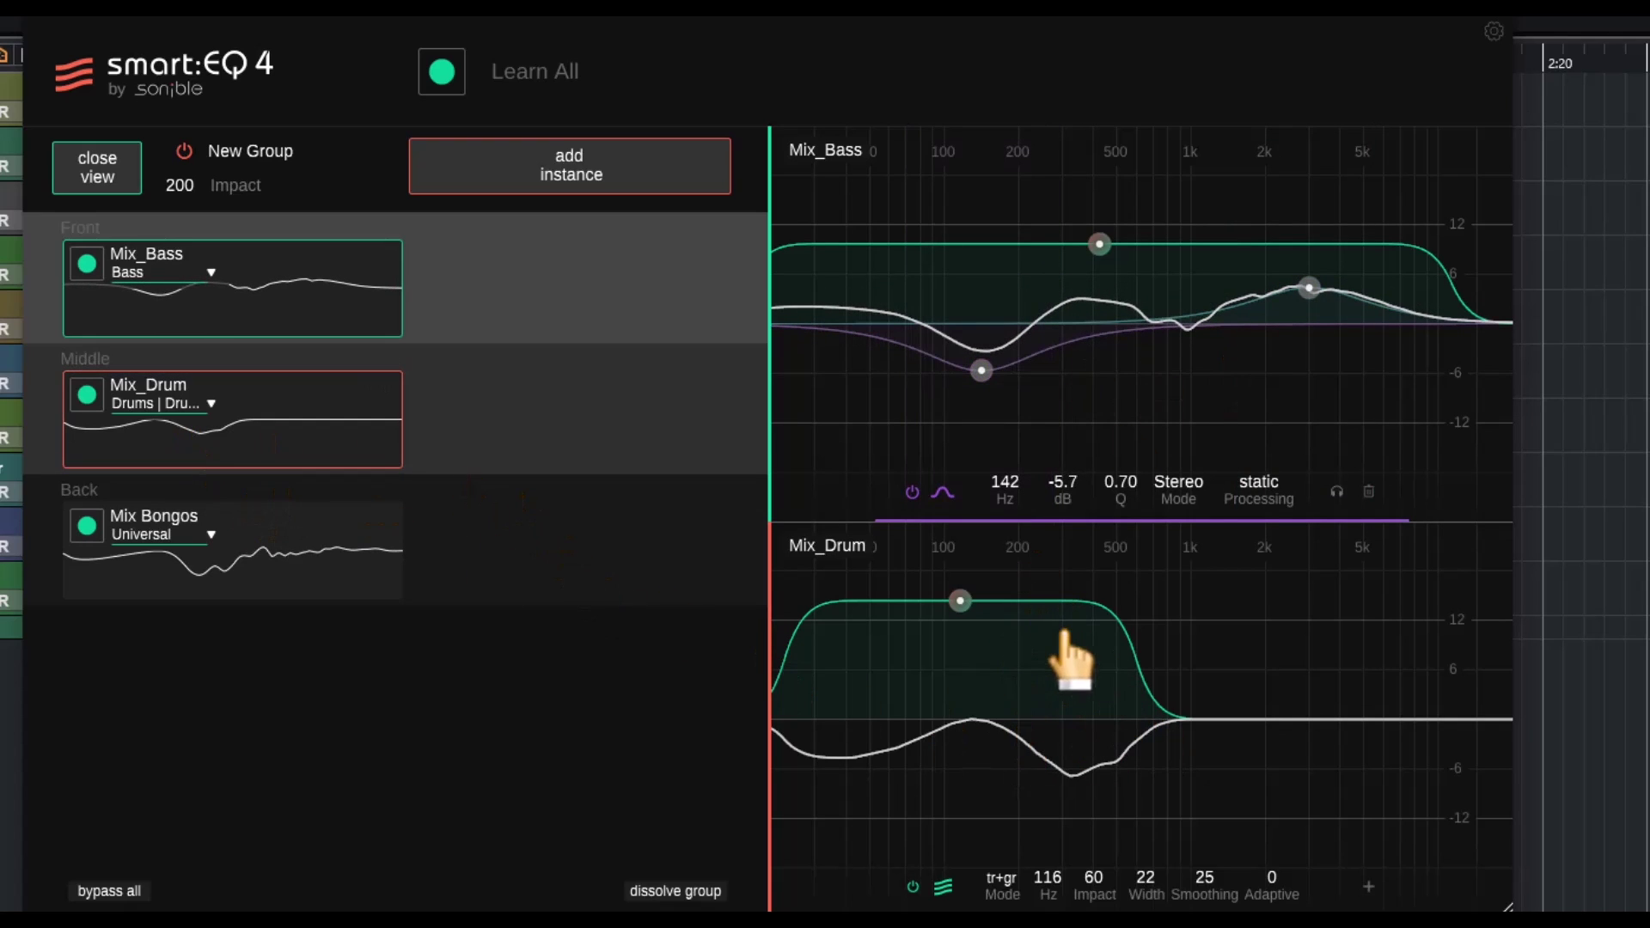
Add a band to Mix_Drum, change it to a high shelf, and place it at about 5.3 kHz with a 6.2 dB boost.
double_click(1270, 724)
drag(1270, 723, 1321, 664)
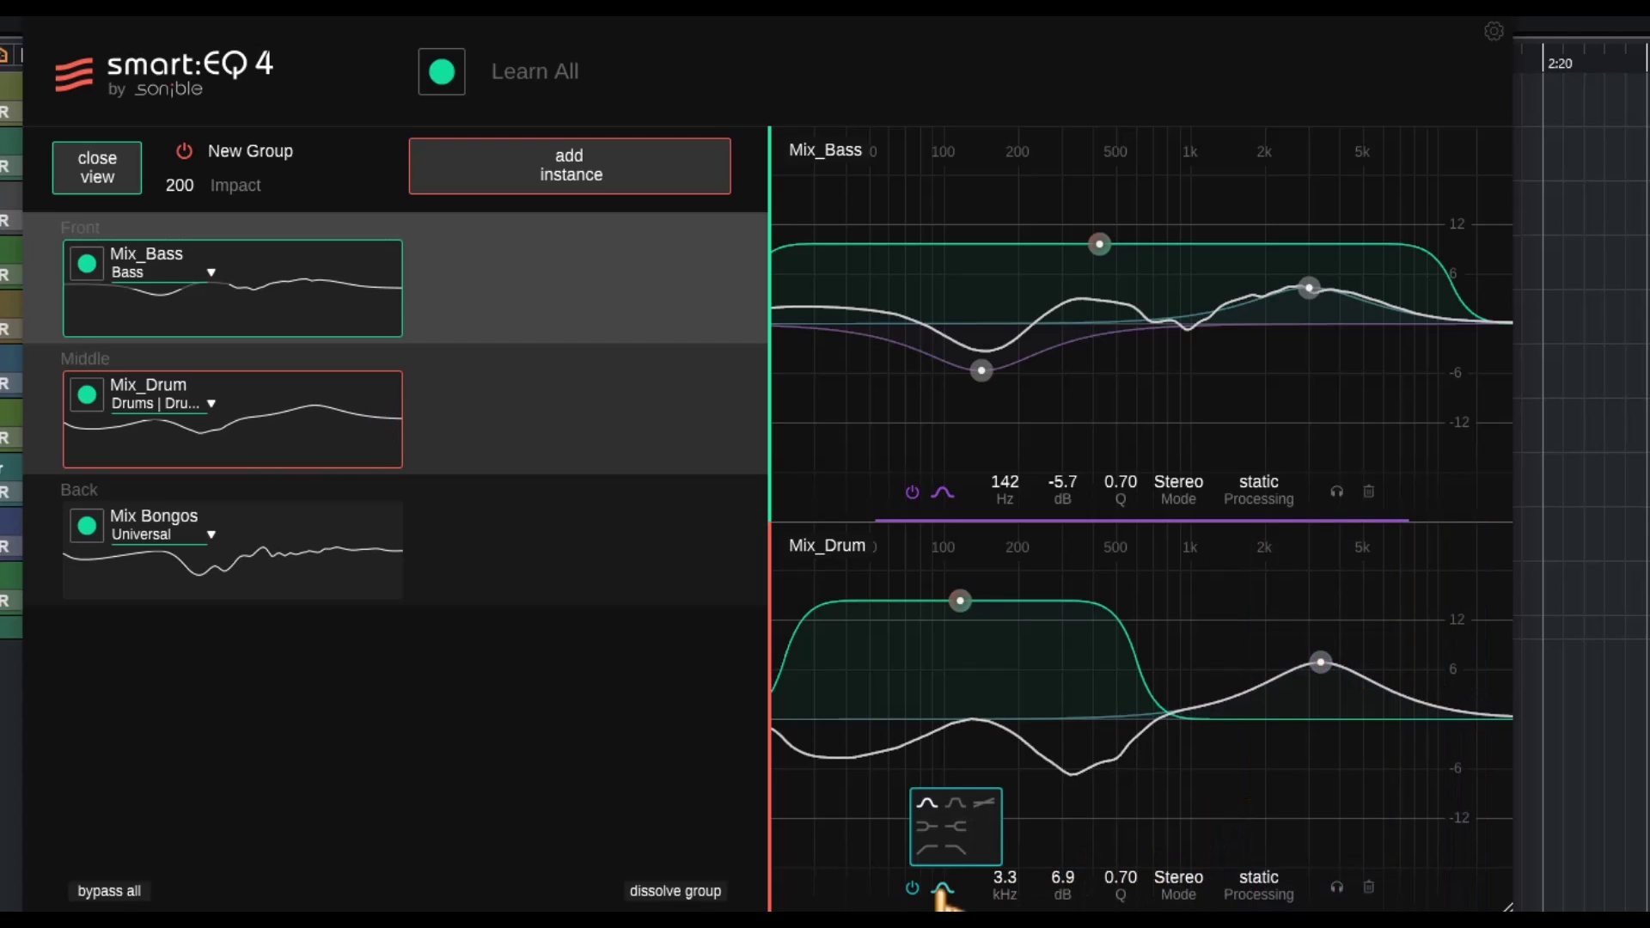
mouse_move(945, 885)
click(955, 829)
drag(1321, 668, 1371, 669)
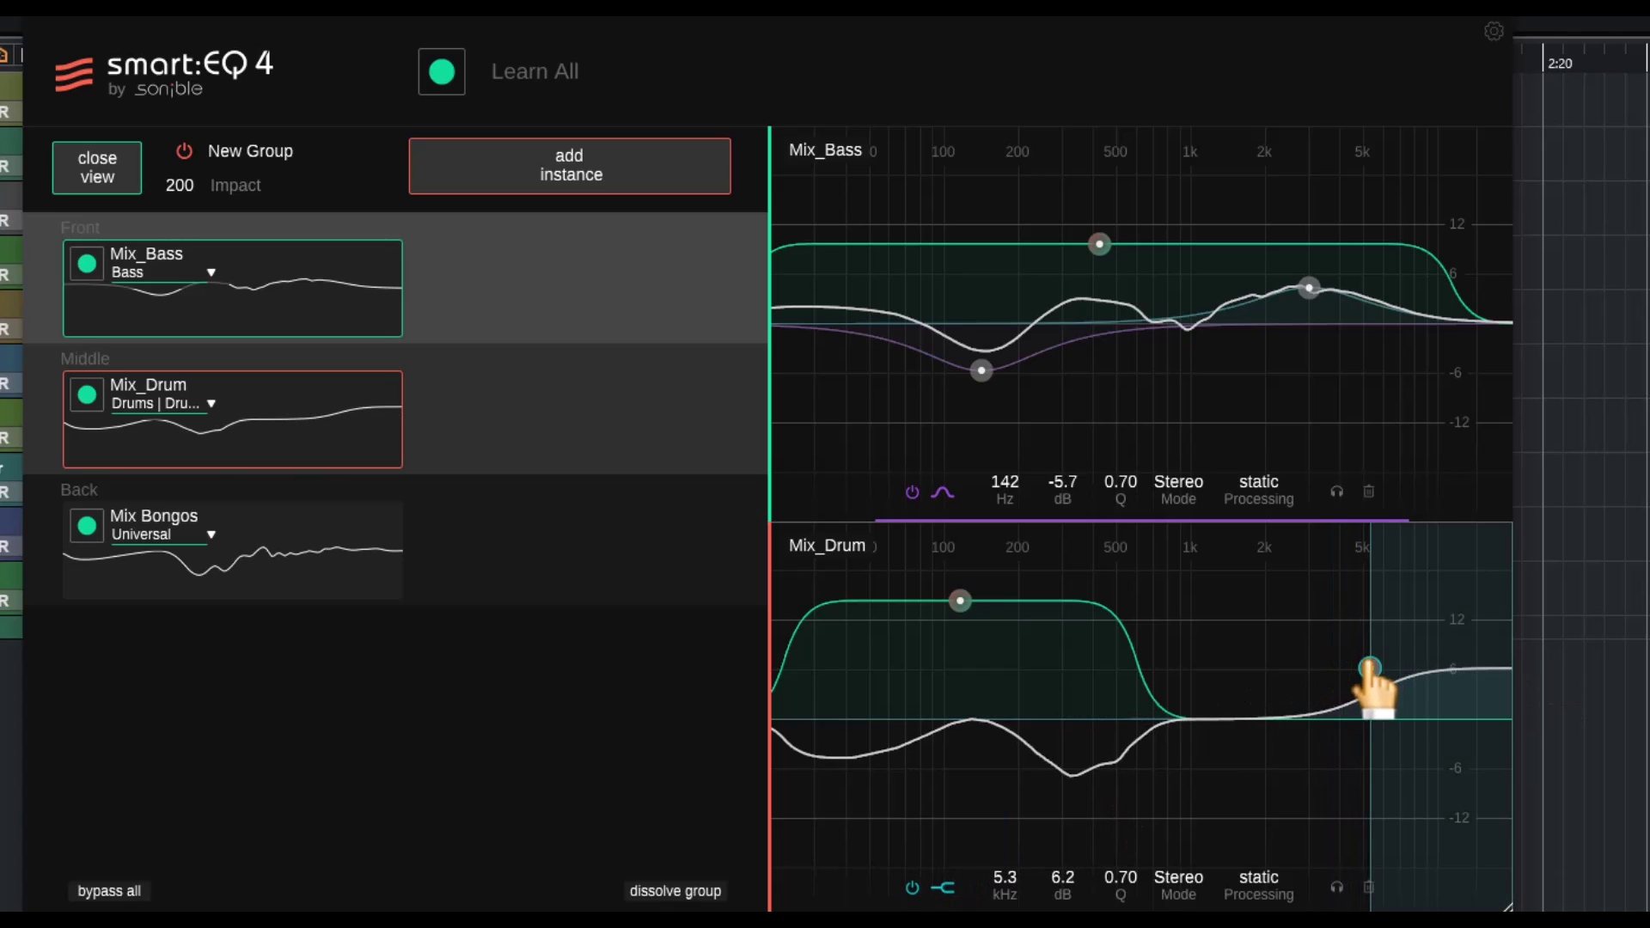
Reduce the impact of Mix_Drum's smart filter and move its high shelf to about 6.4 kHz and 4.2 dB.
click(960, 600)
drag(960, 600, 966, 651)
mouse_move(1371, 670)
mouse_down()
mouse_move(1380, 734)
mouse_move(1392, 684)
mouse_up()
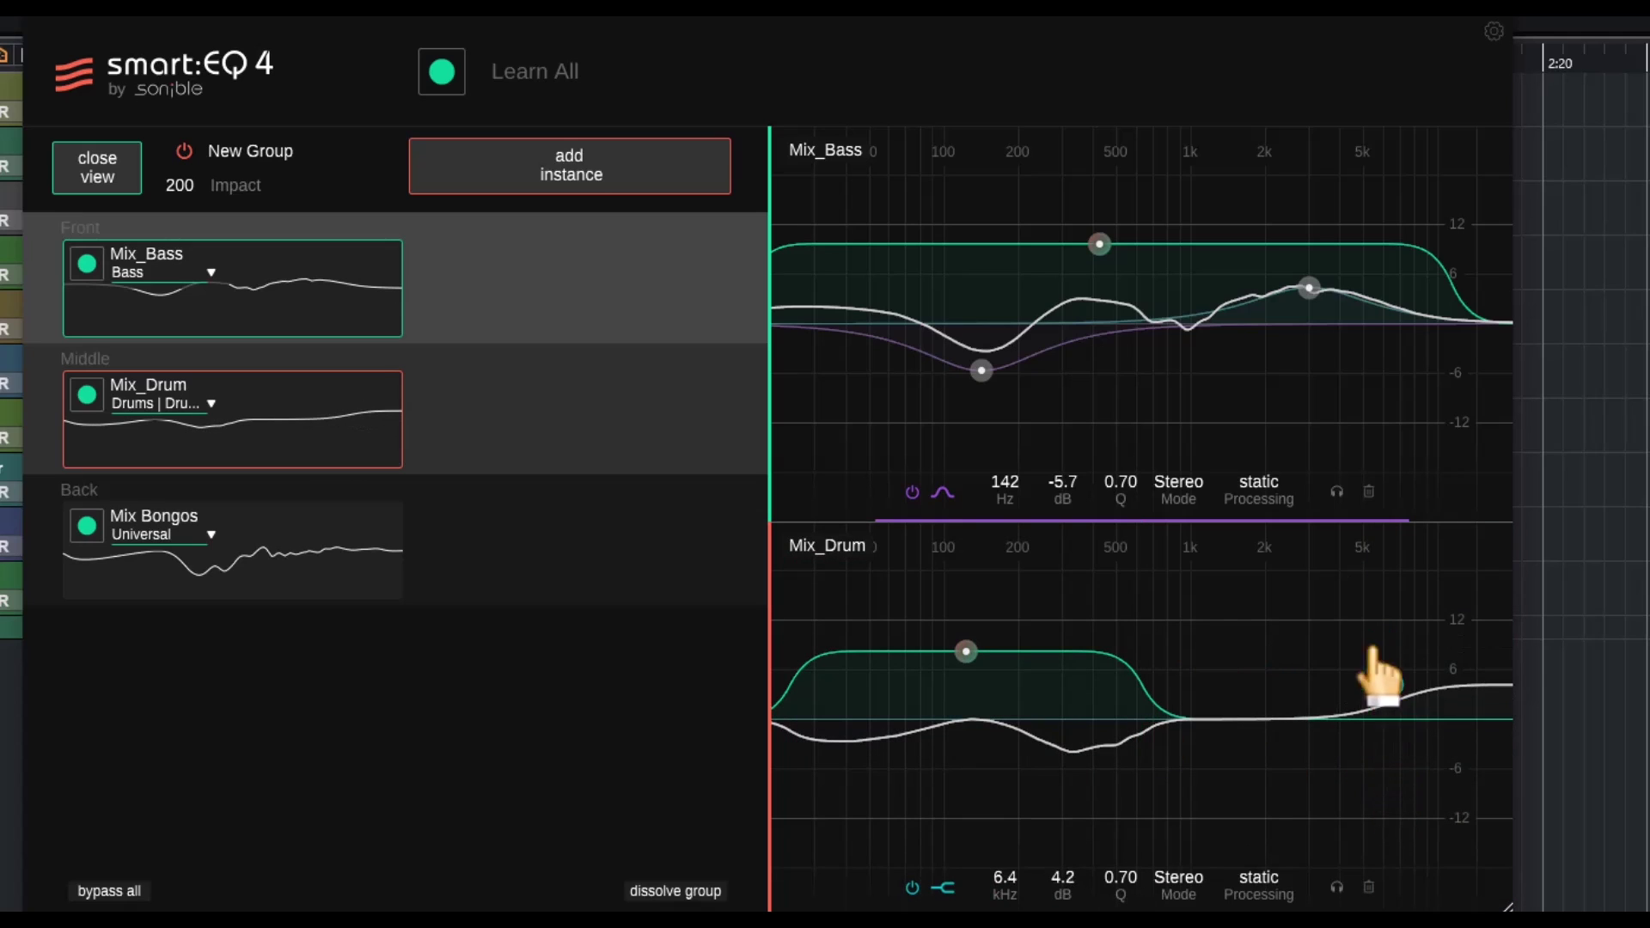
Ease Mix_Bass's low bell cut to about -2.5 dB at 118 Hz, and dissolve the group.
drag(981, 371, 961, 344)
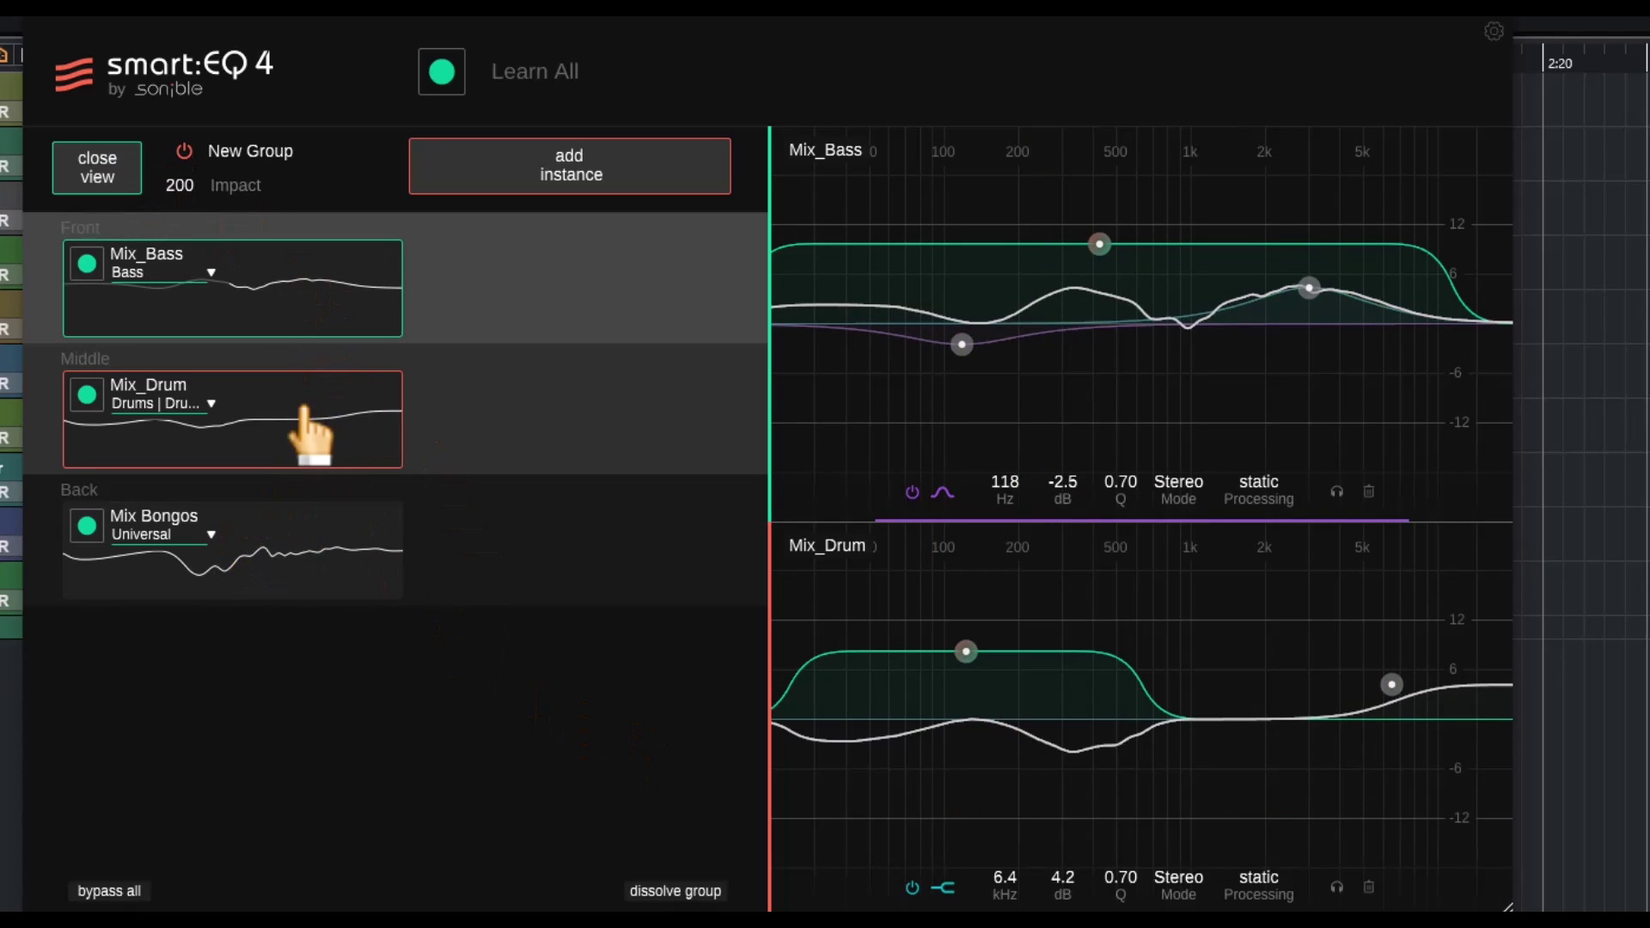
click(675, 891)
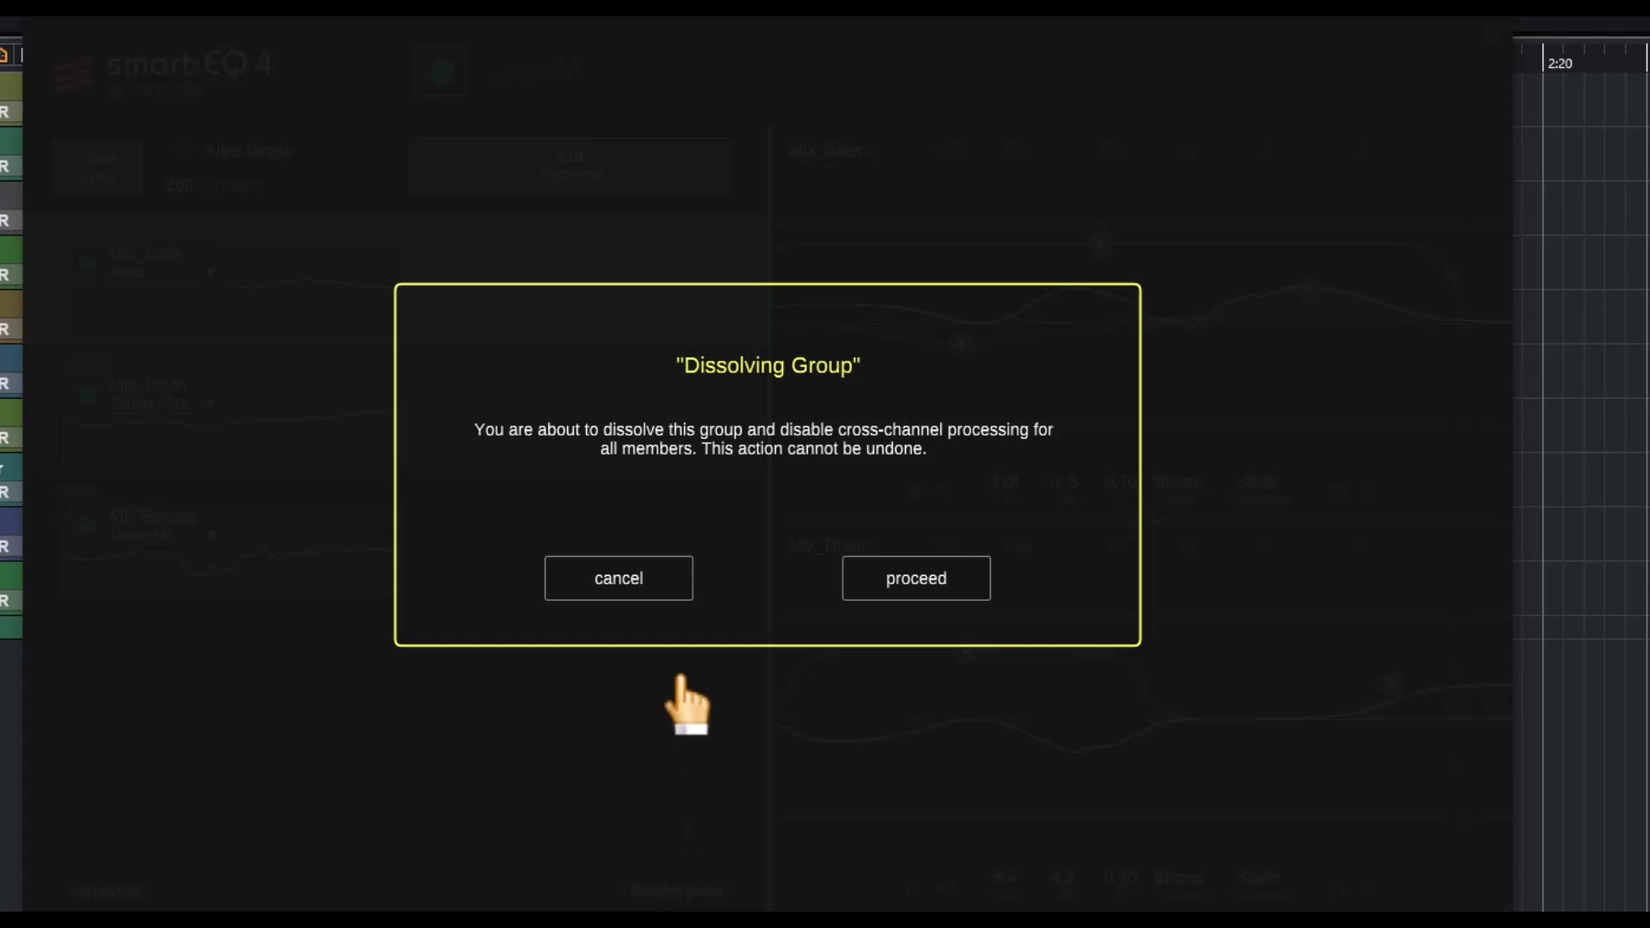
click(919, 584)
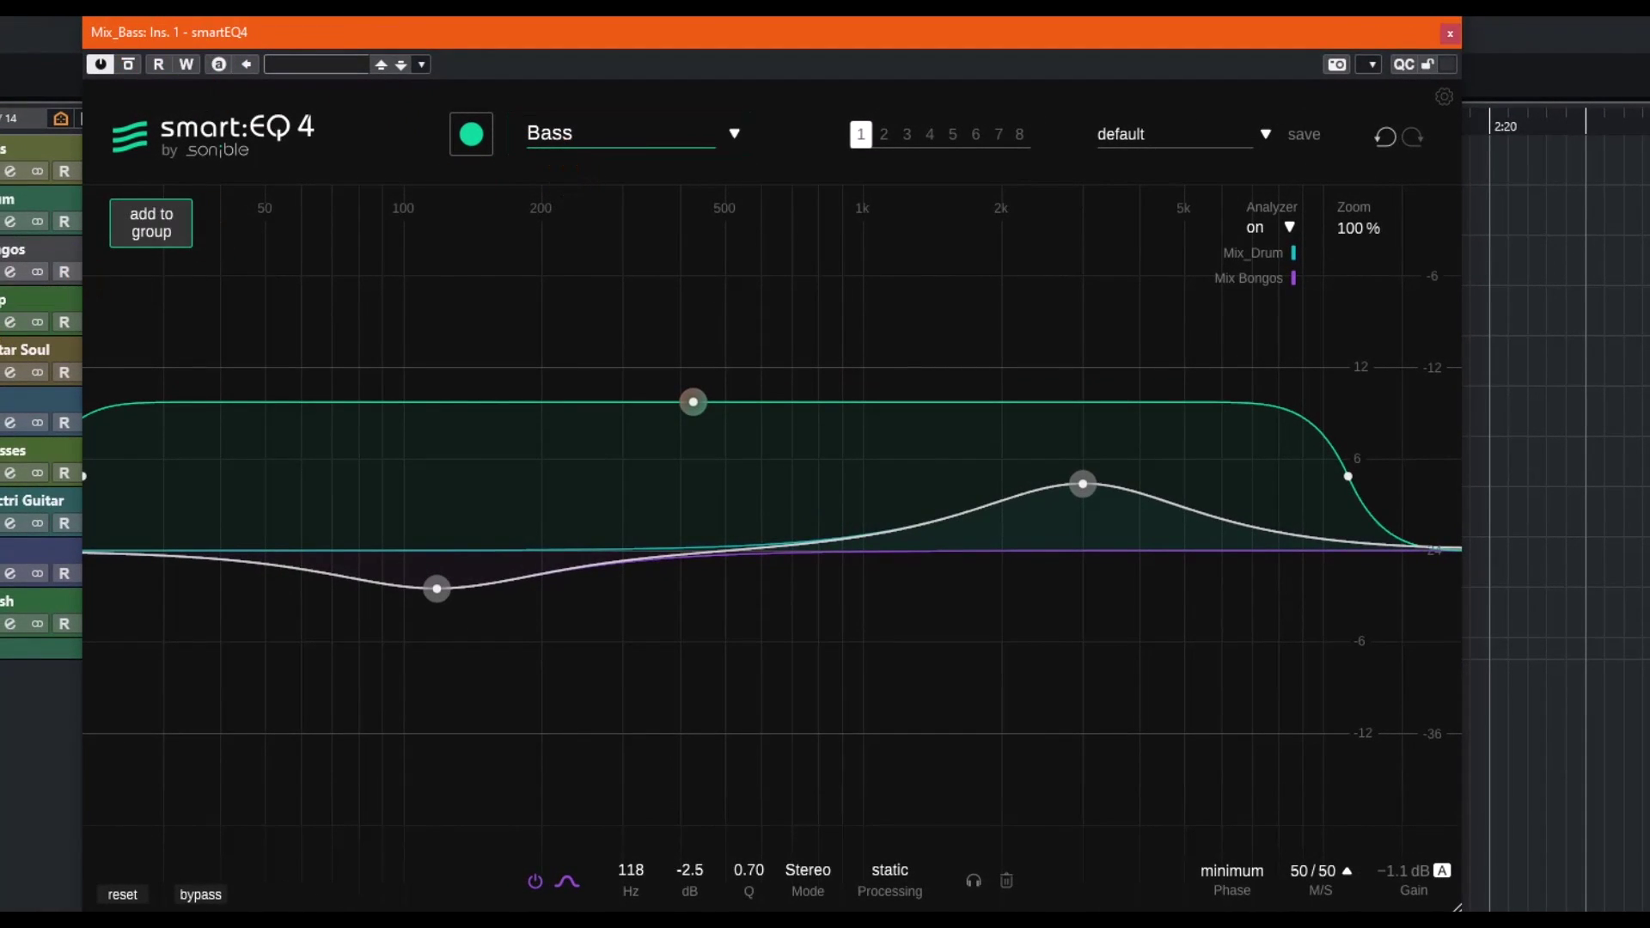
Check the smartEQ4 insert on the Mix Bongos track in its own window, and close it.
mouse_move(58, 294)
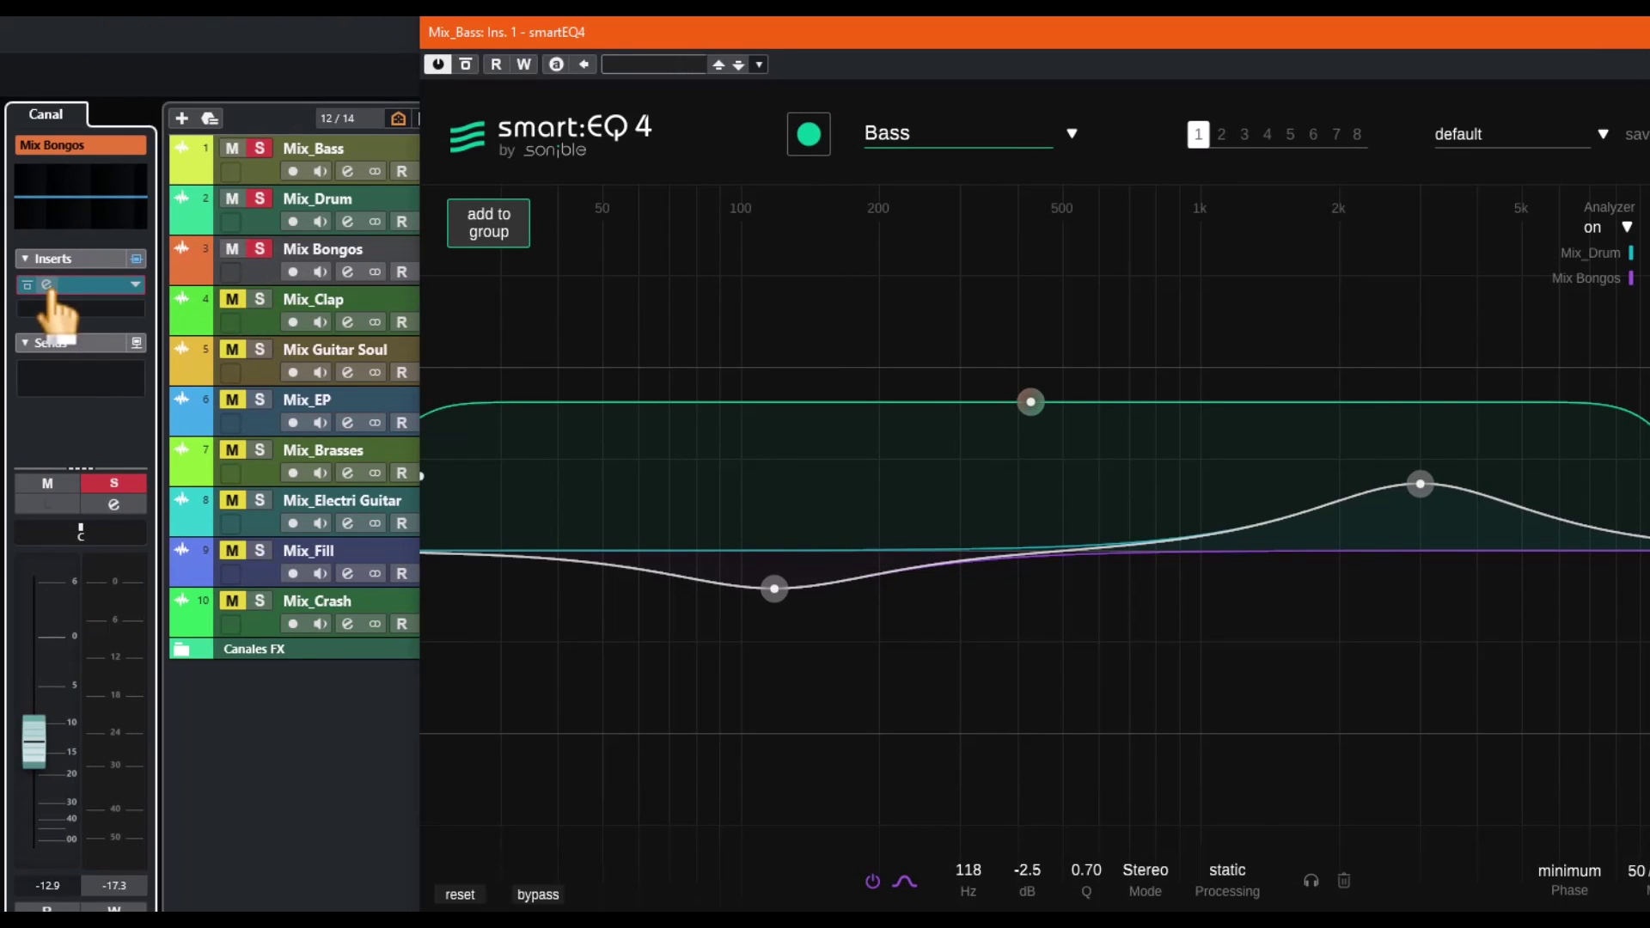
click(48, 287)
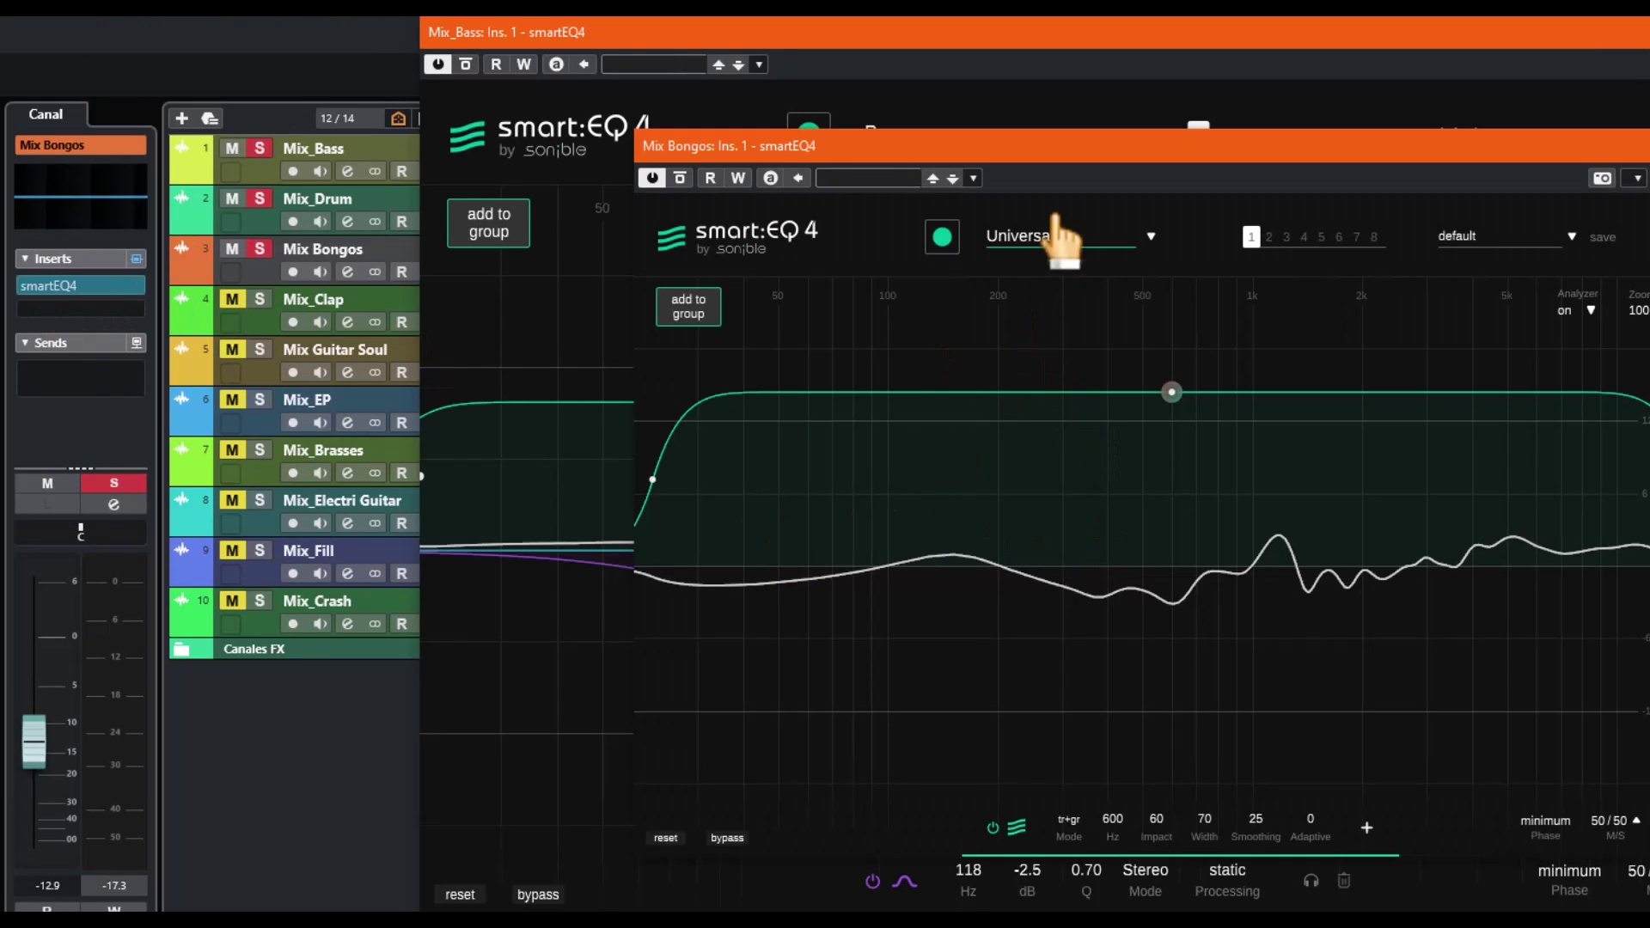
drag(1070, 159, 714, 151)
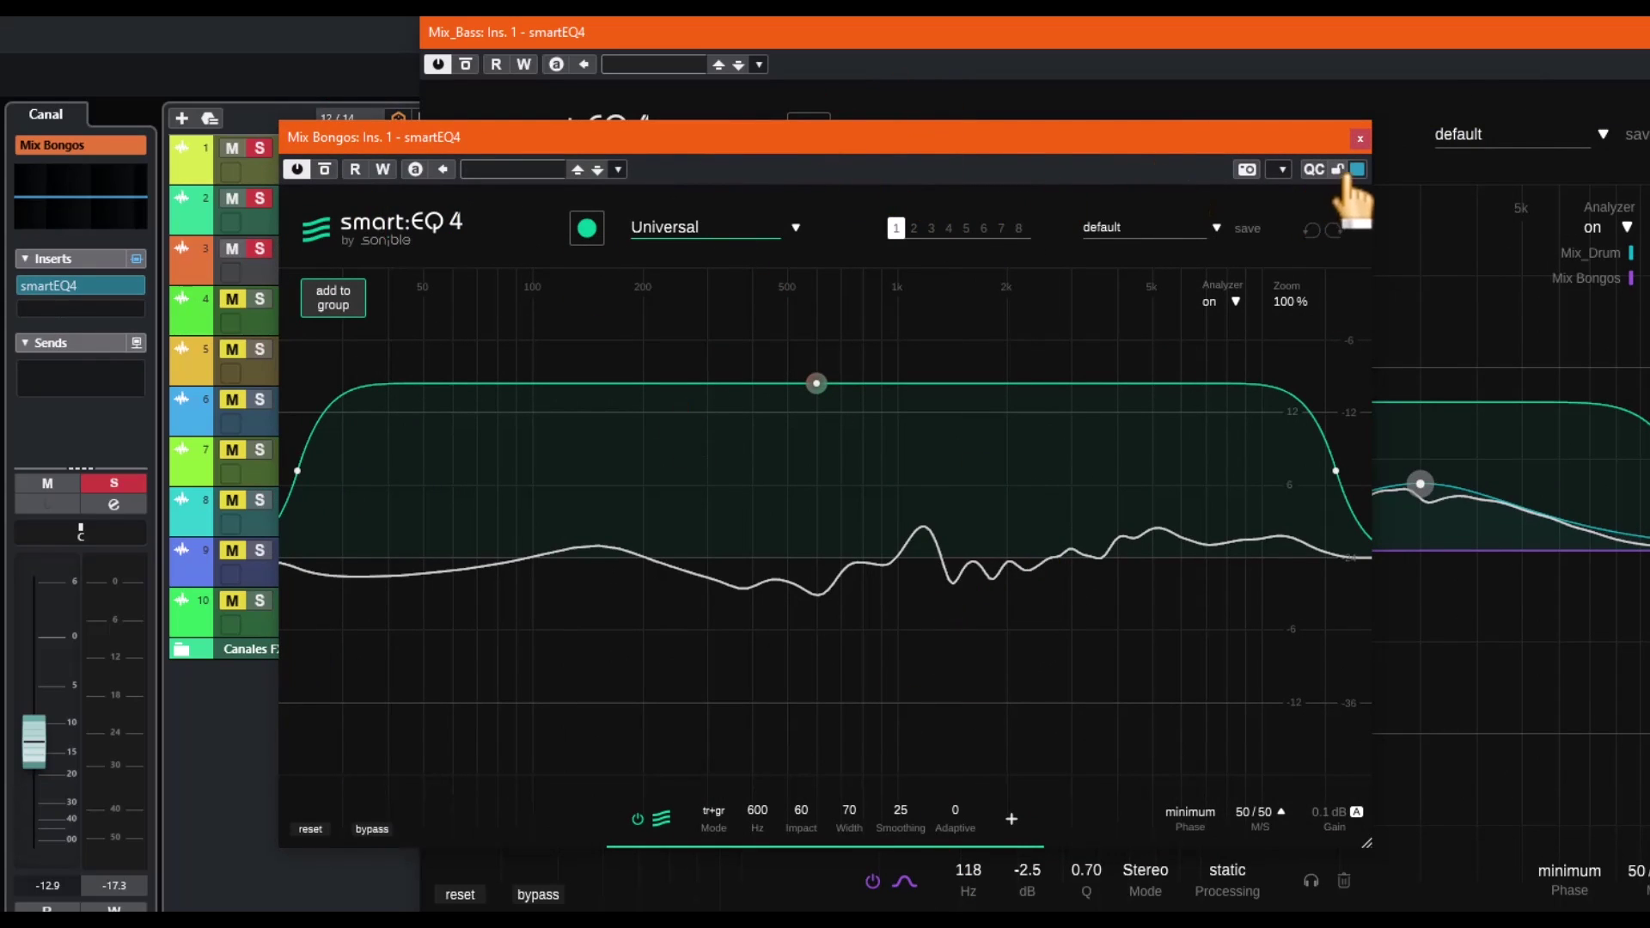
click(1360, 139)
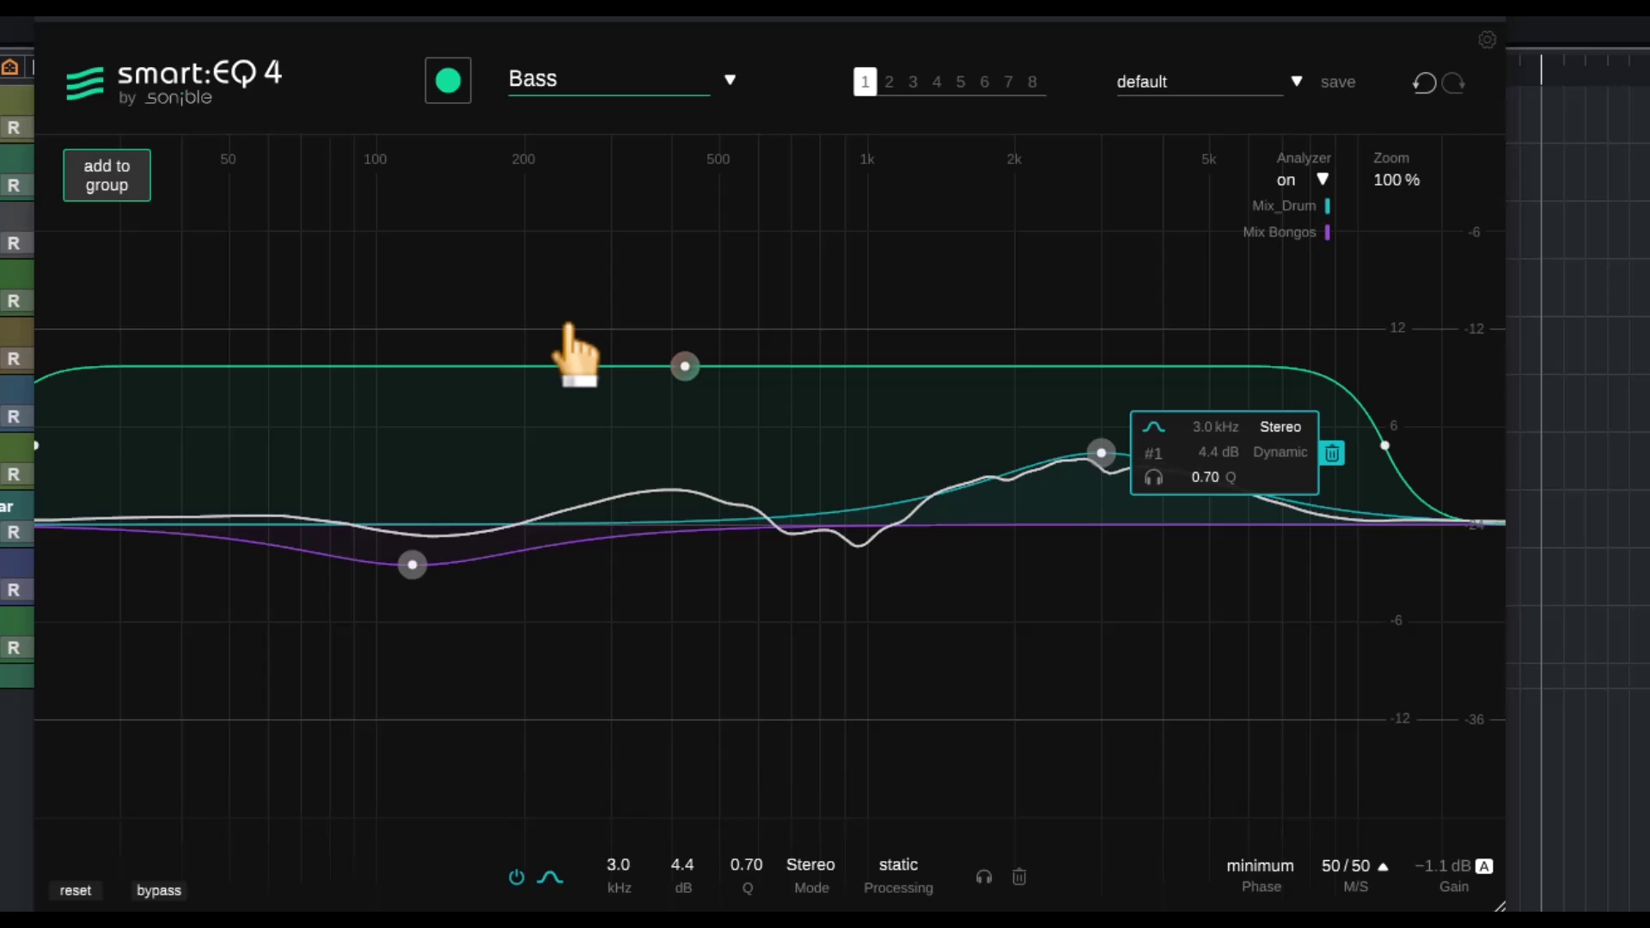
Review the analyzer's mode, speed, range and tilt options, and toggle the analyzer off and back on.
click(1400, 426)
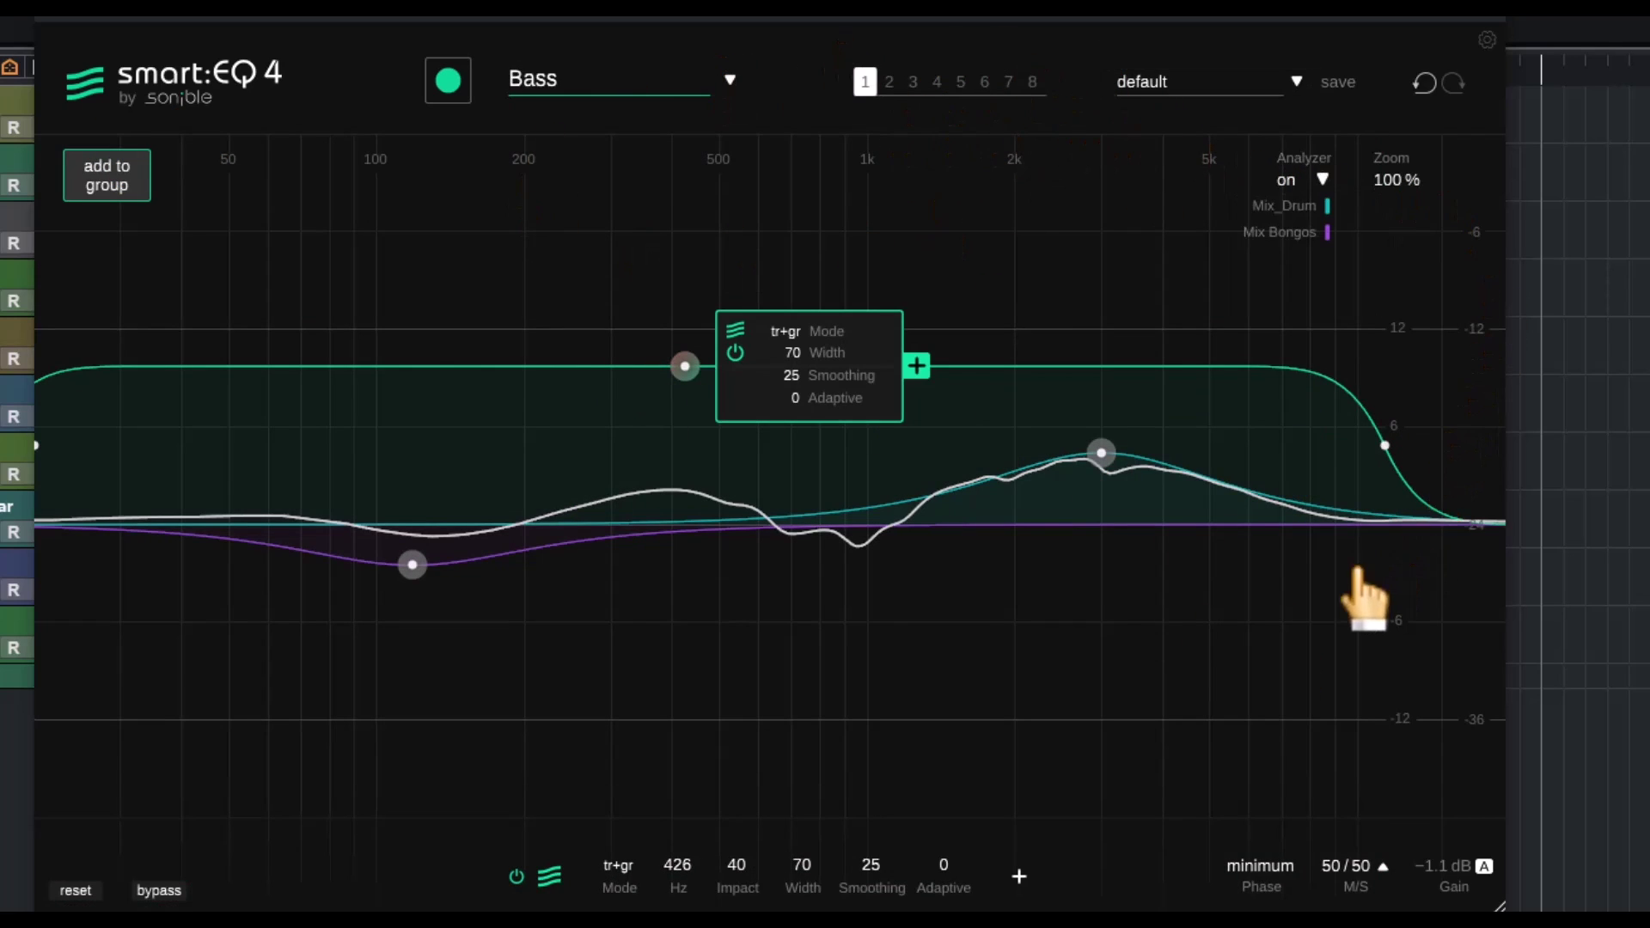
click(1322, 179)
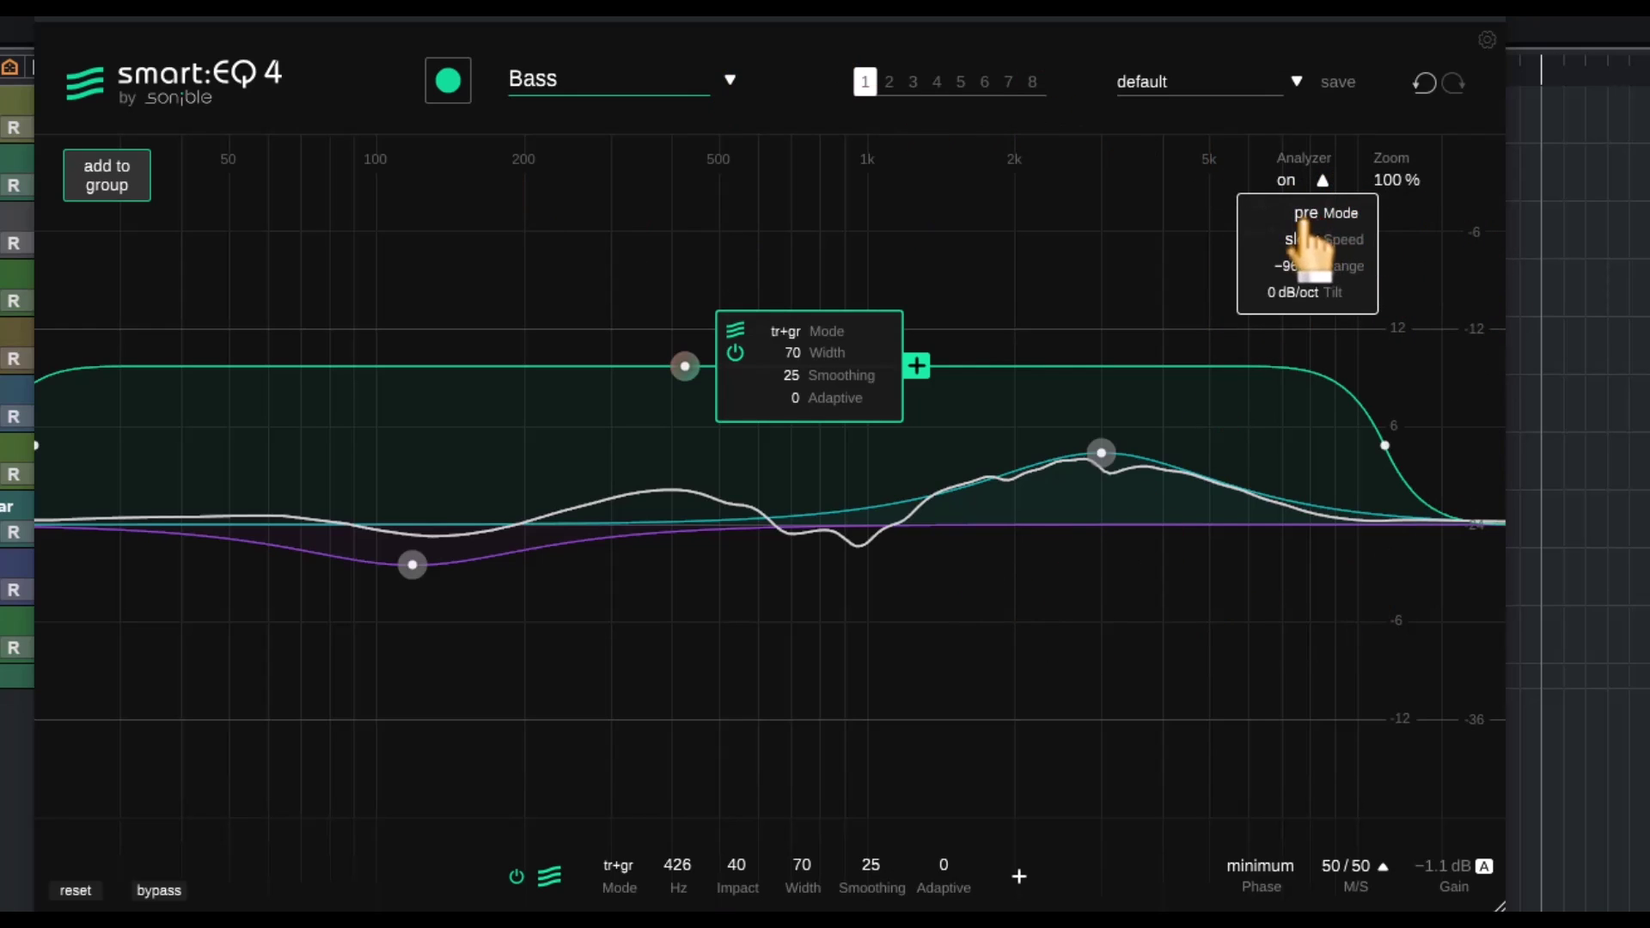
click(1346, 239)
click(1346, 214)
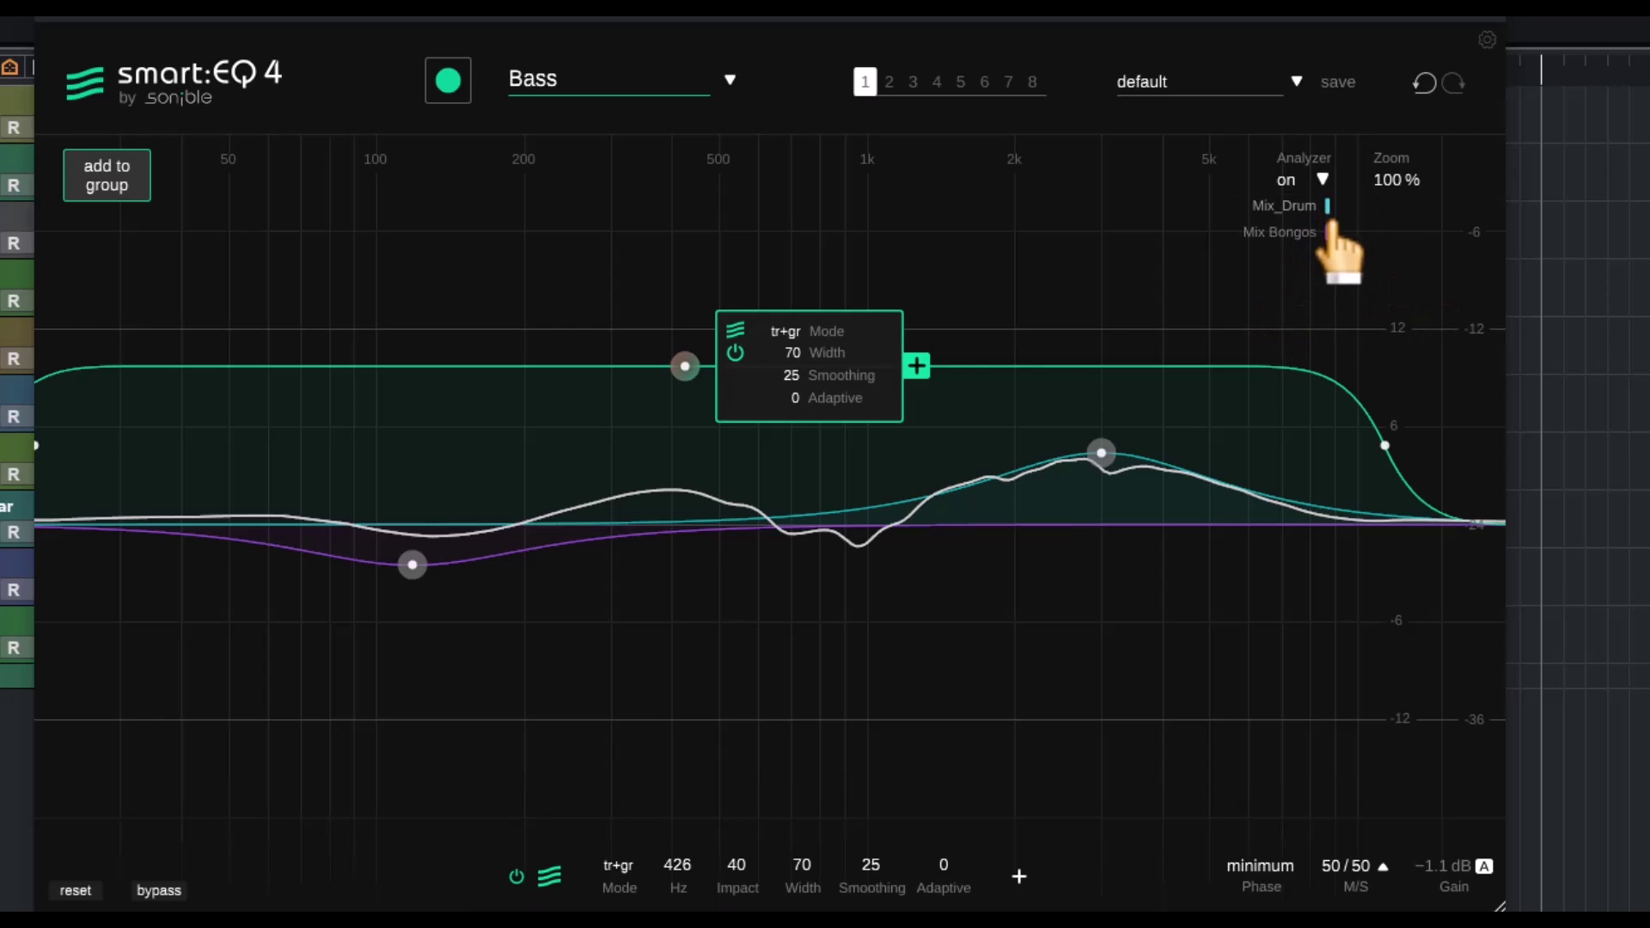
click(1319, 180)
mouse_move(1316, 215)
click(1291, 301)
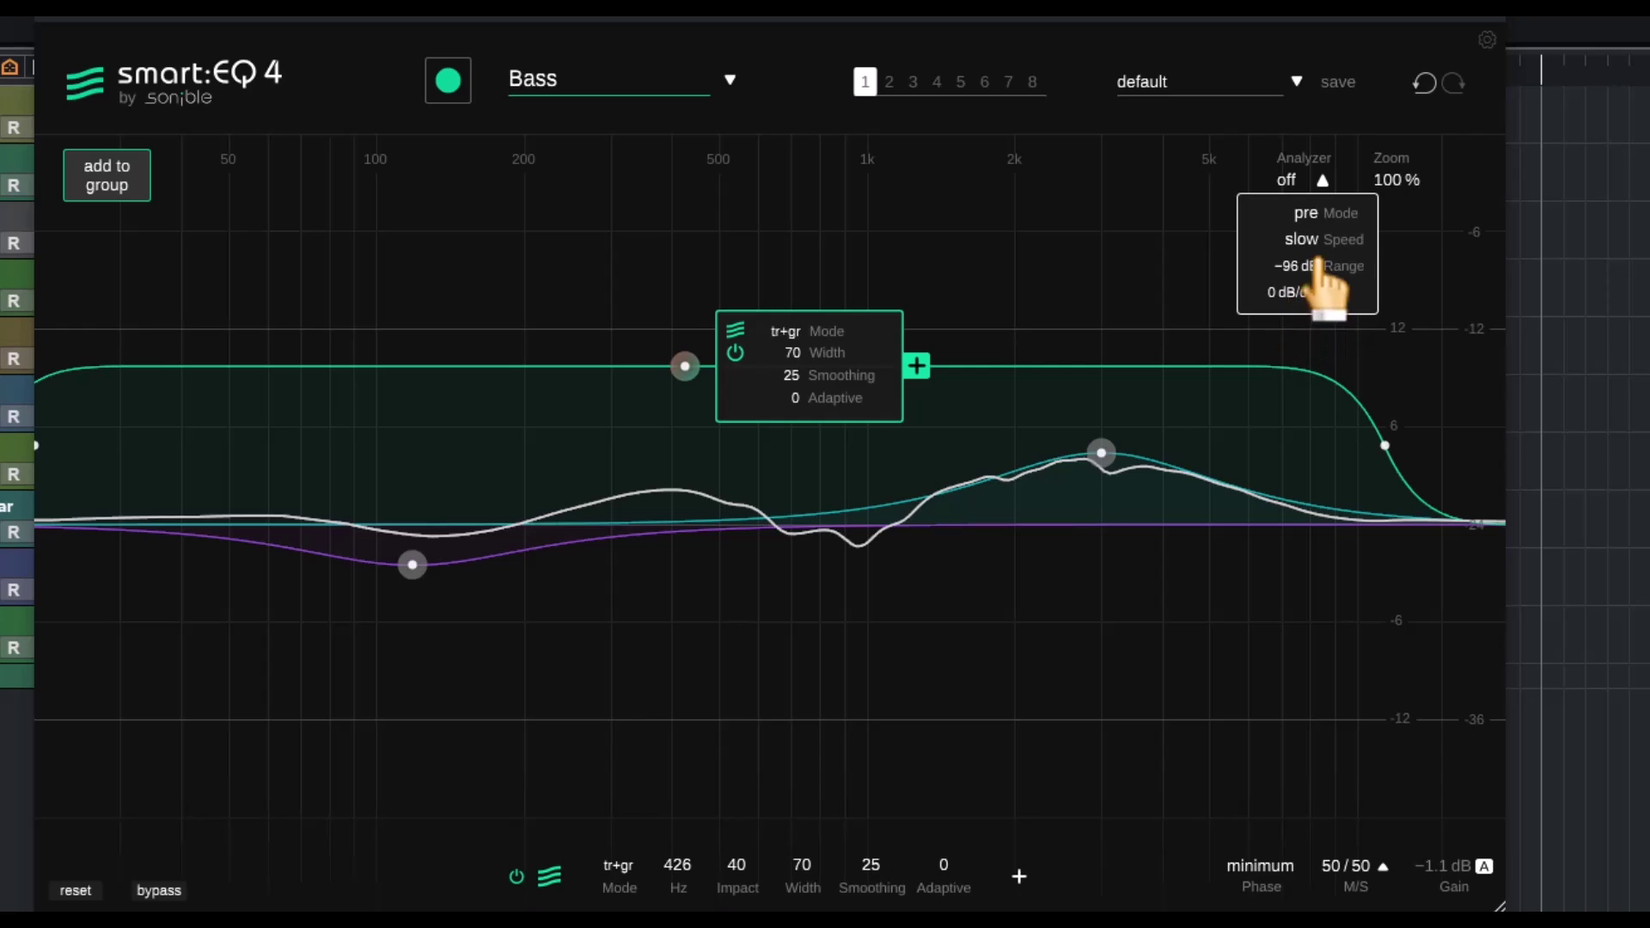
click(1288, 181)
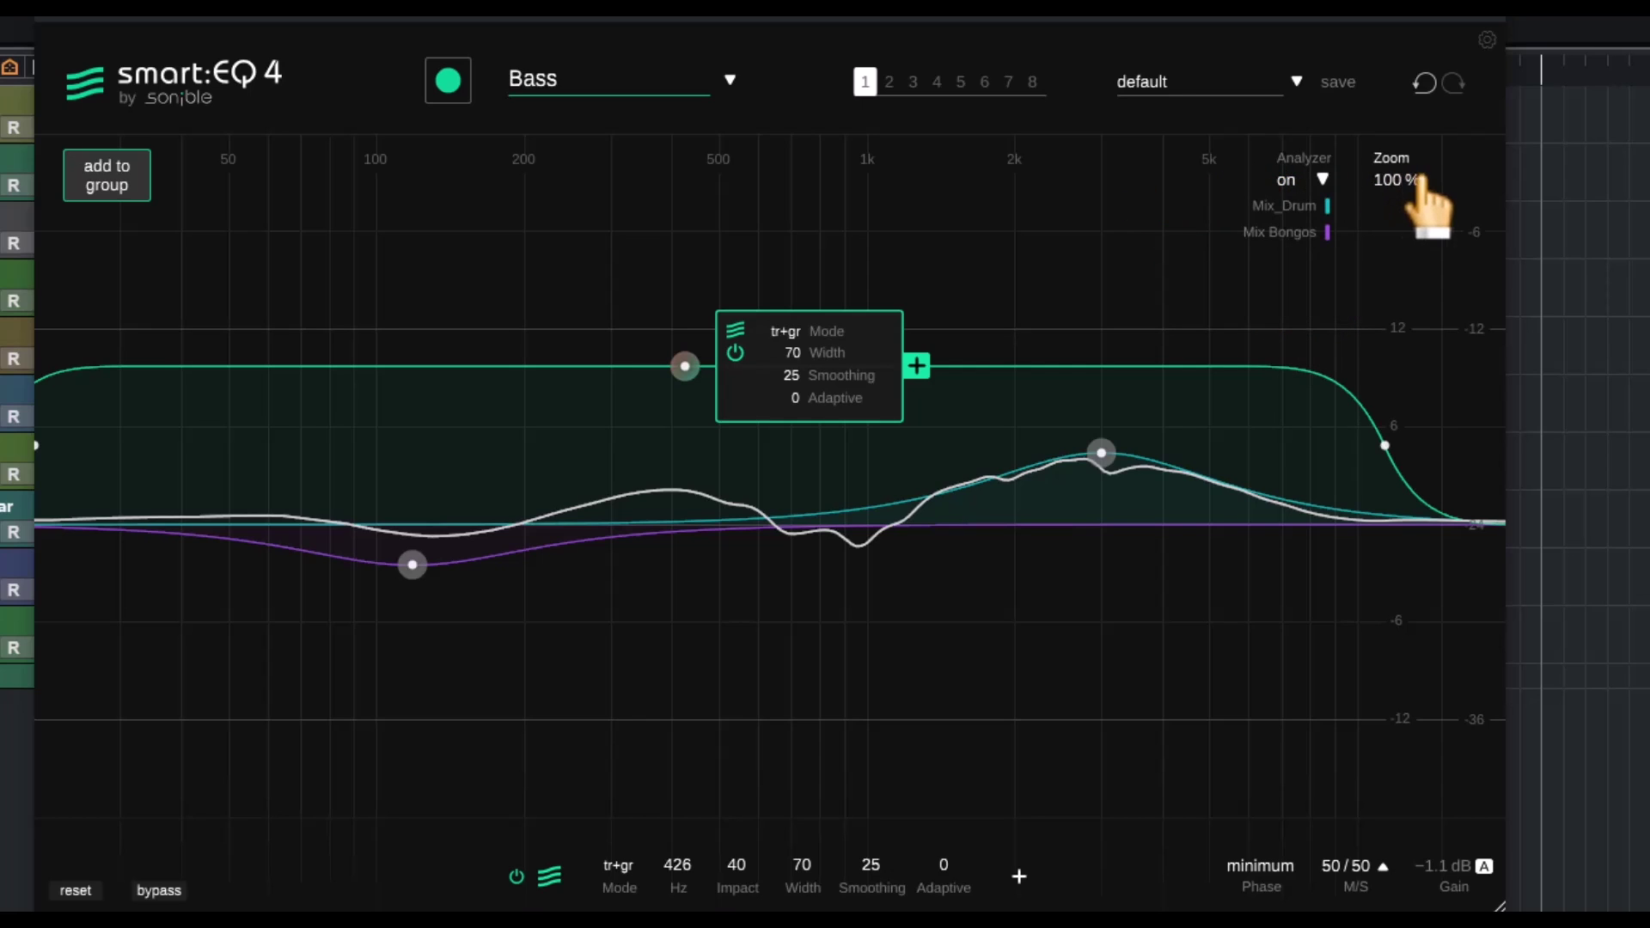
Adjust the graph zoom and reset the plug-in instance that uses the Bass profile.
drag(1394, 217, 1369, 274)
click(73, 892)
click(868, 580)
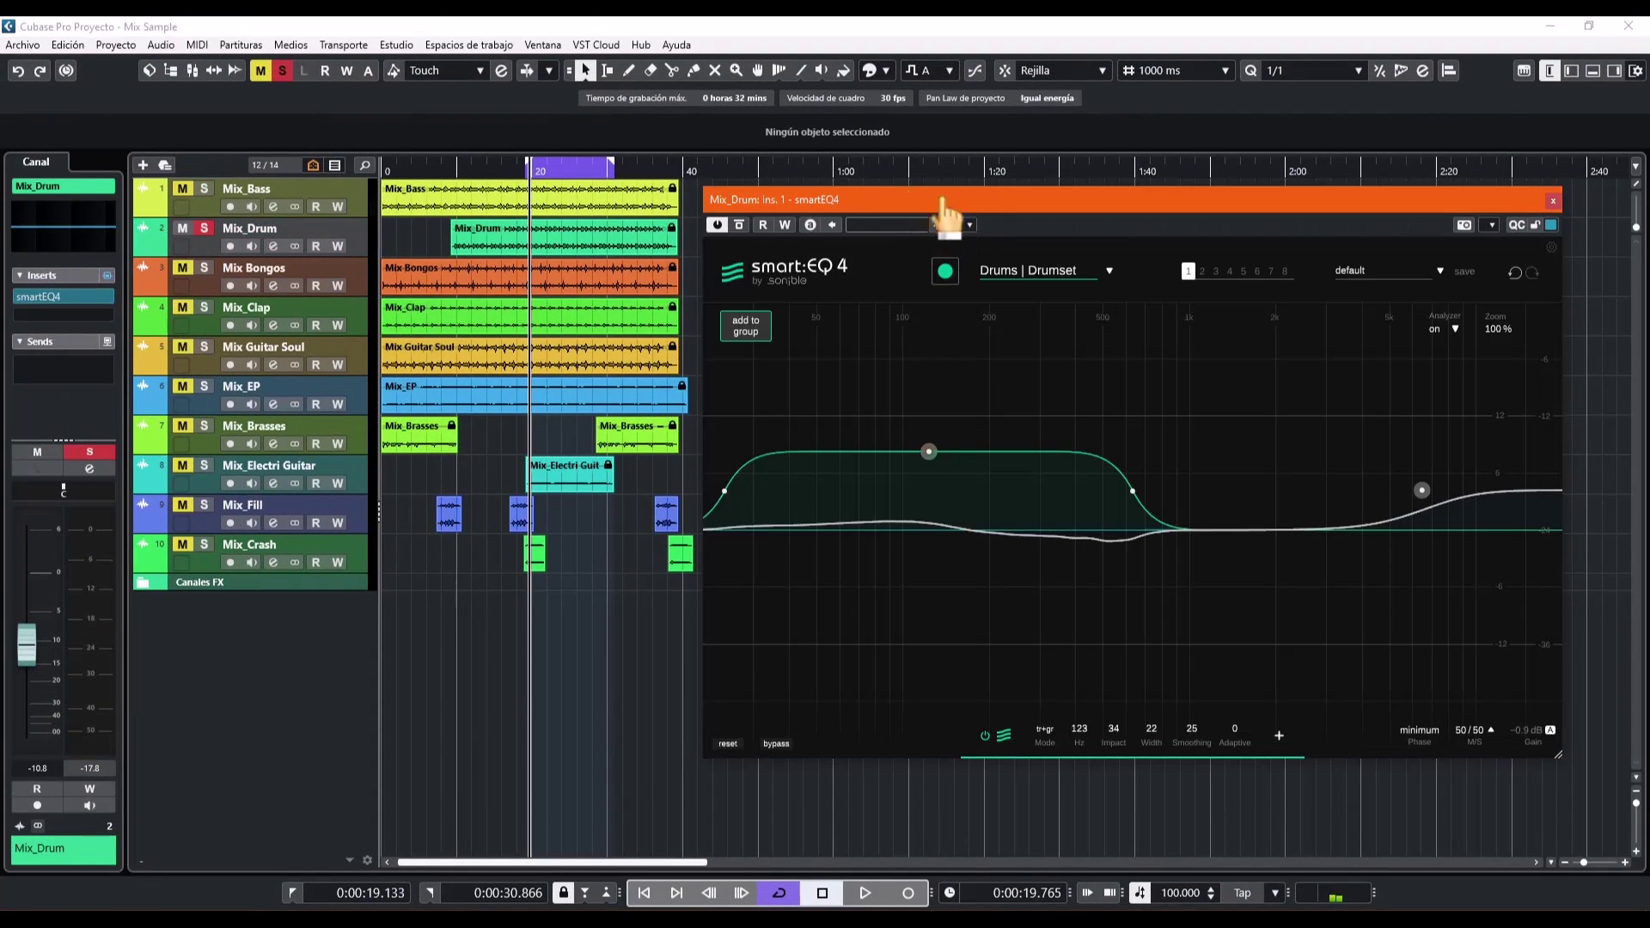
Reposition Mix_Drum's smartEQ4 window and reset the plug-in instance, confirming the reset.
drag(937, 193, 658, 97)
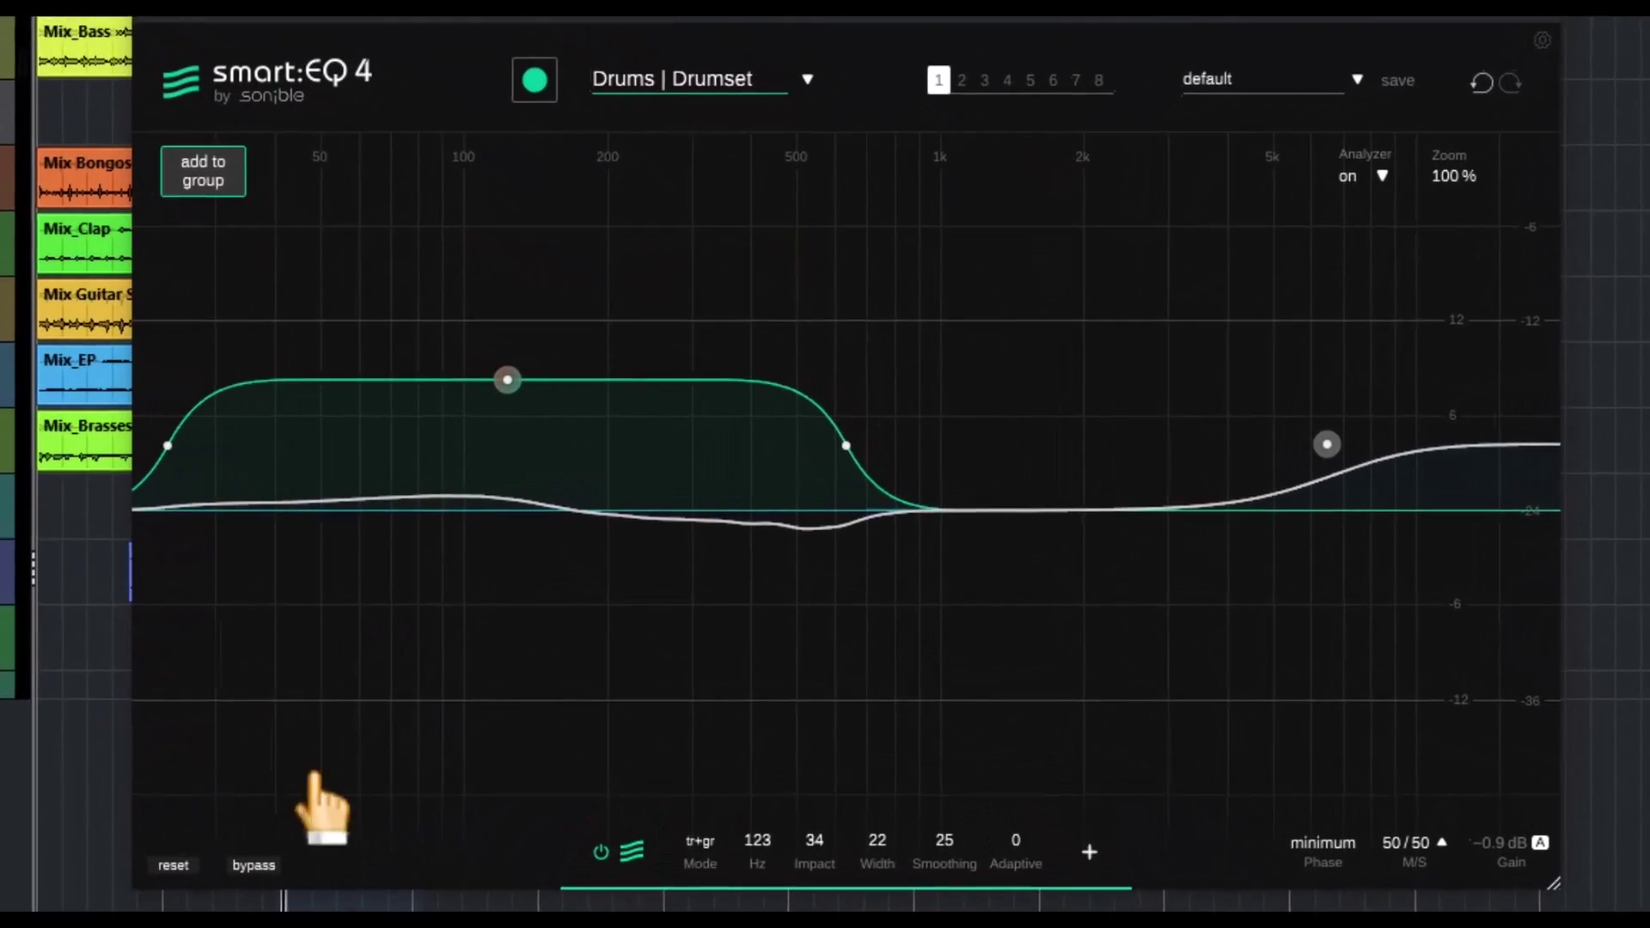
click(421, 715)
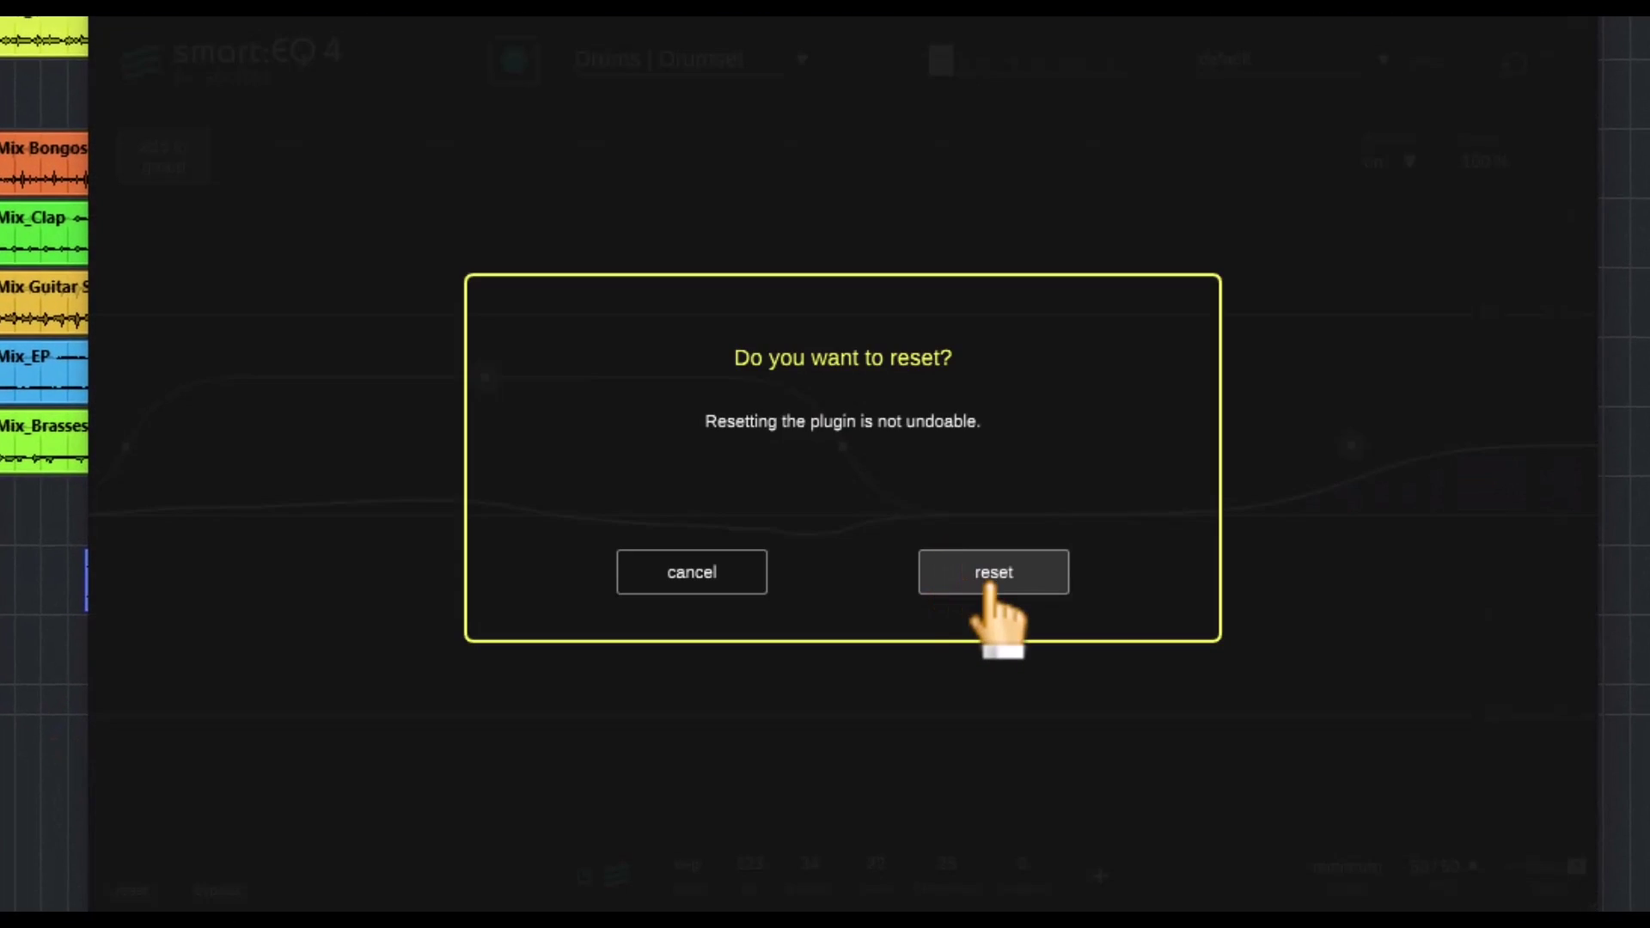
click(956, 517)
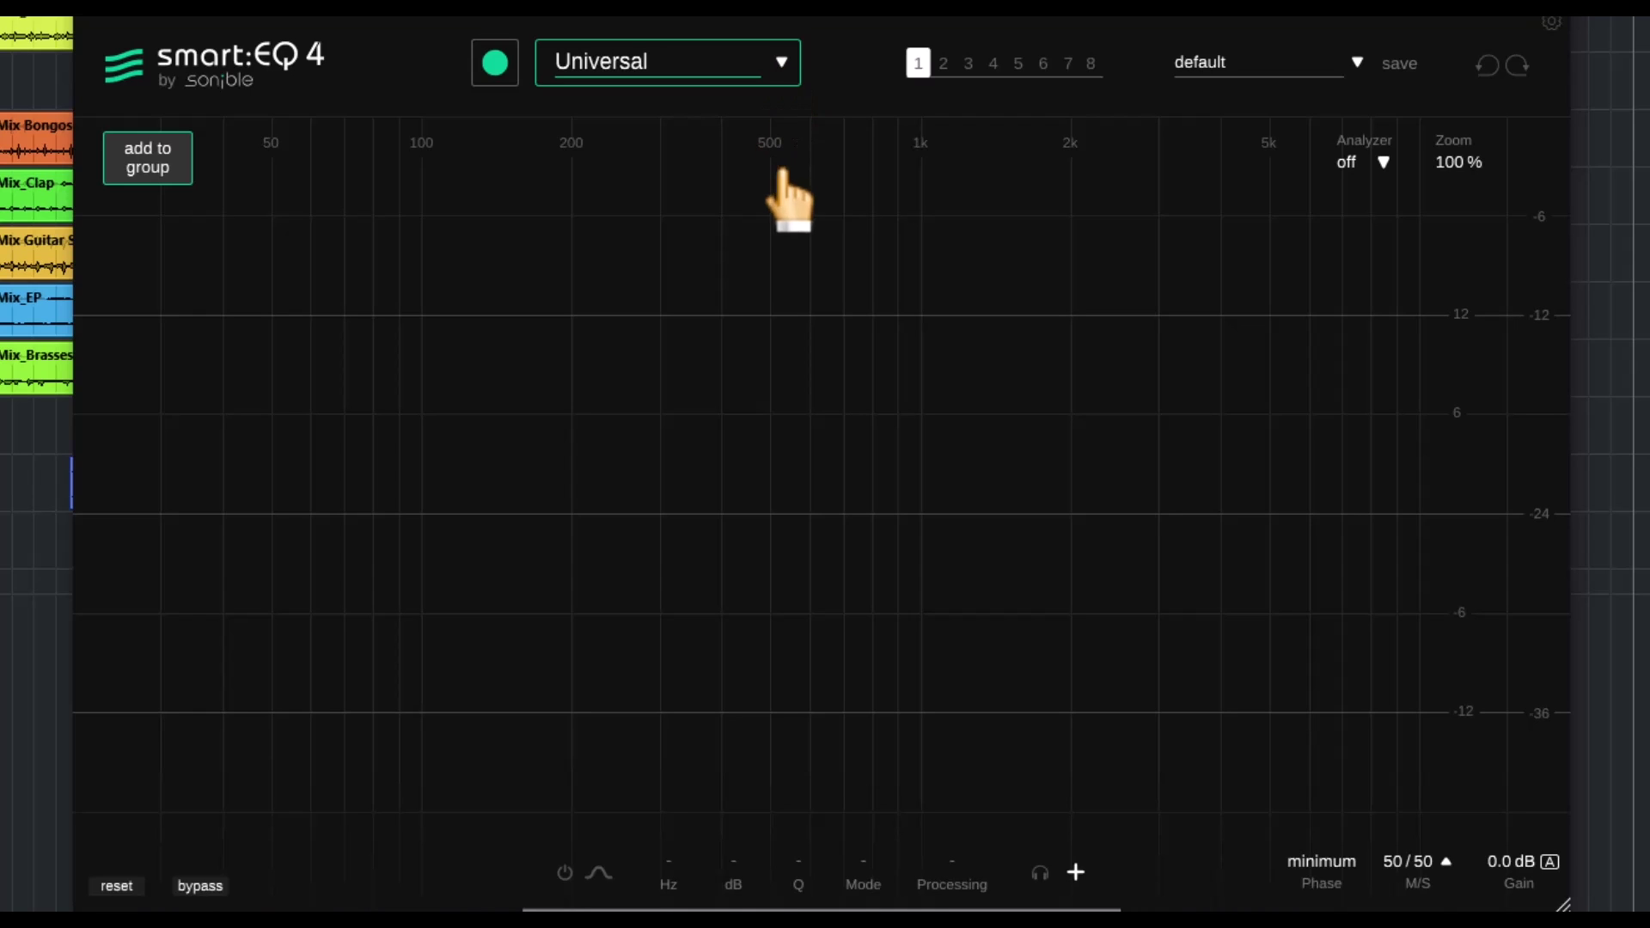
Play the drums and add a low-cut band at 92 Hz with a Q of 1.10.
key(space)
double_click(342, 477)
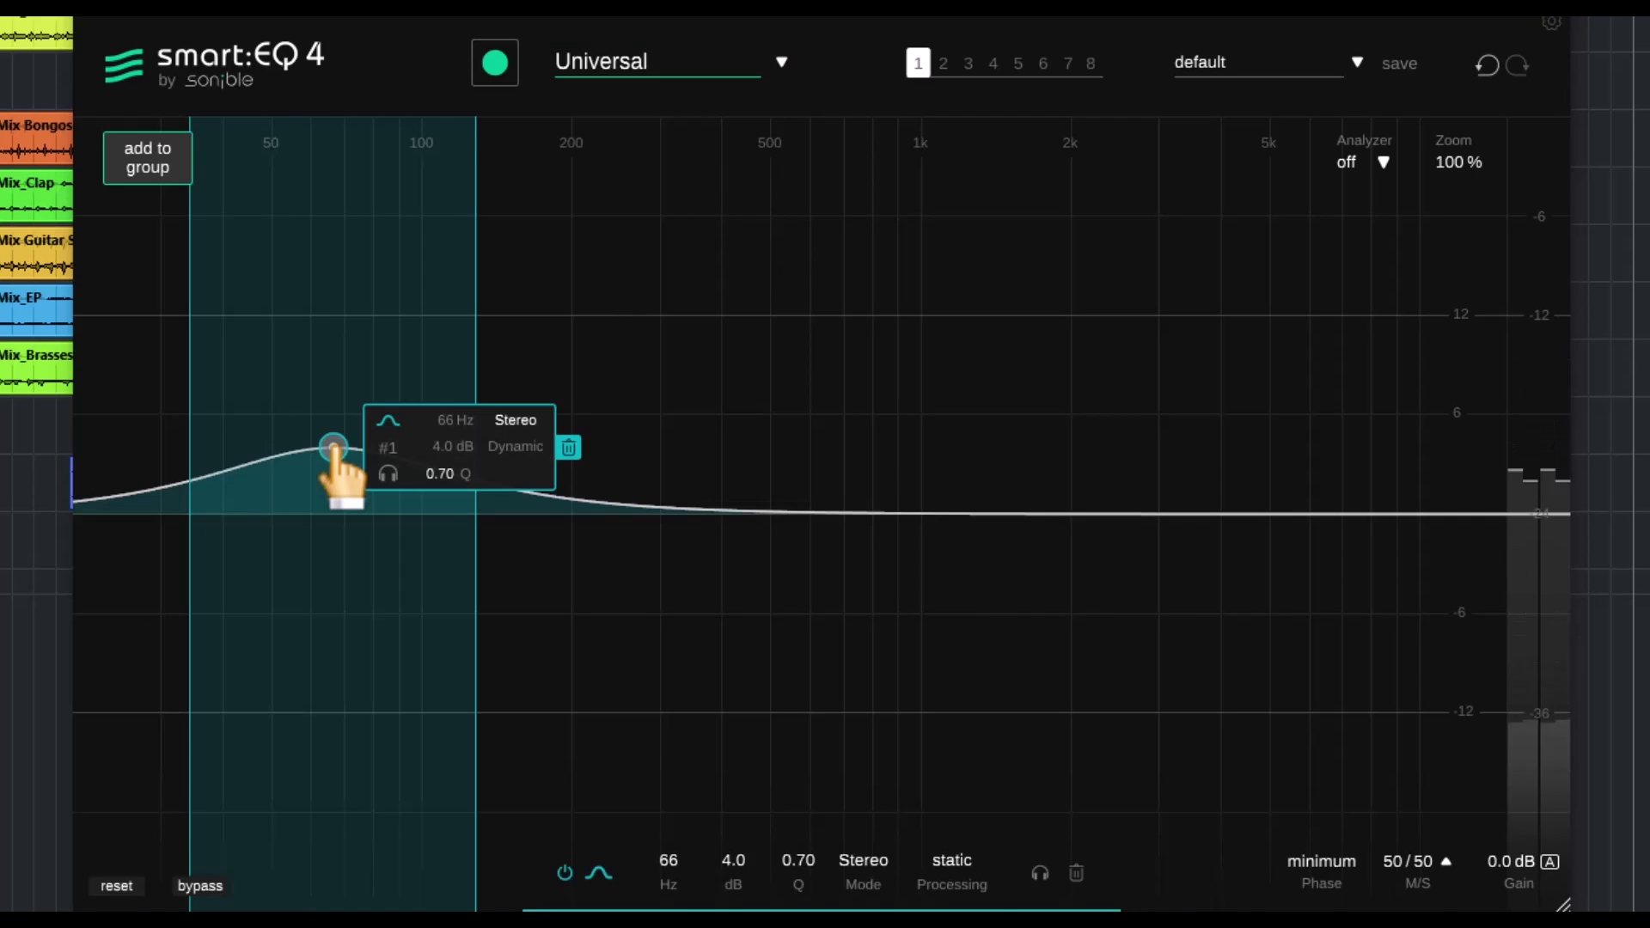
mouse_move(342, 472)
mouse_down()
mouse_move(371, 475)
mouse_move(347, 477)
mouse_up()
click(405, 455)
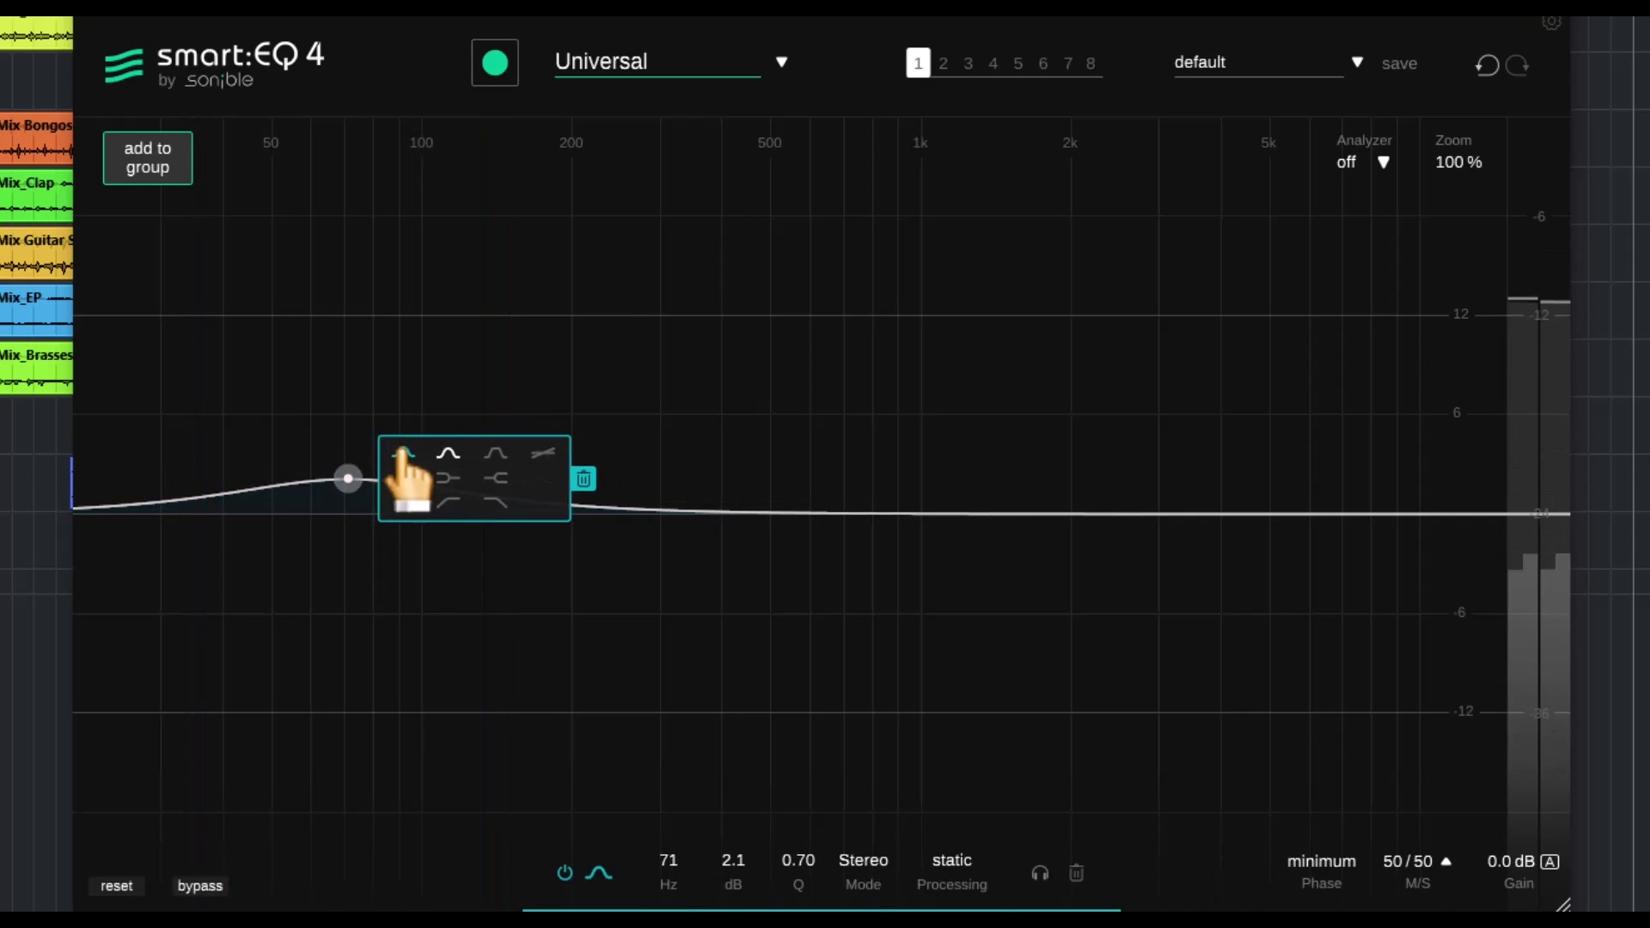
click(444, 508)
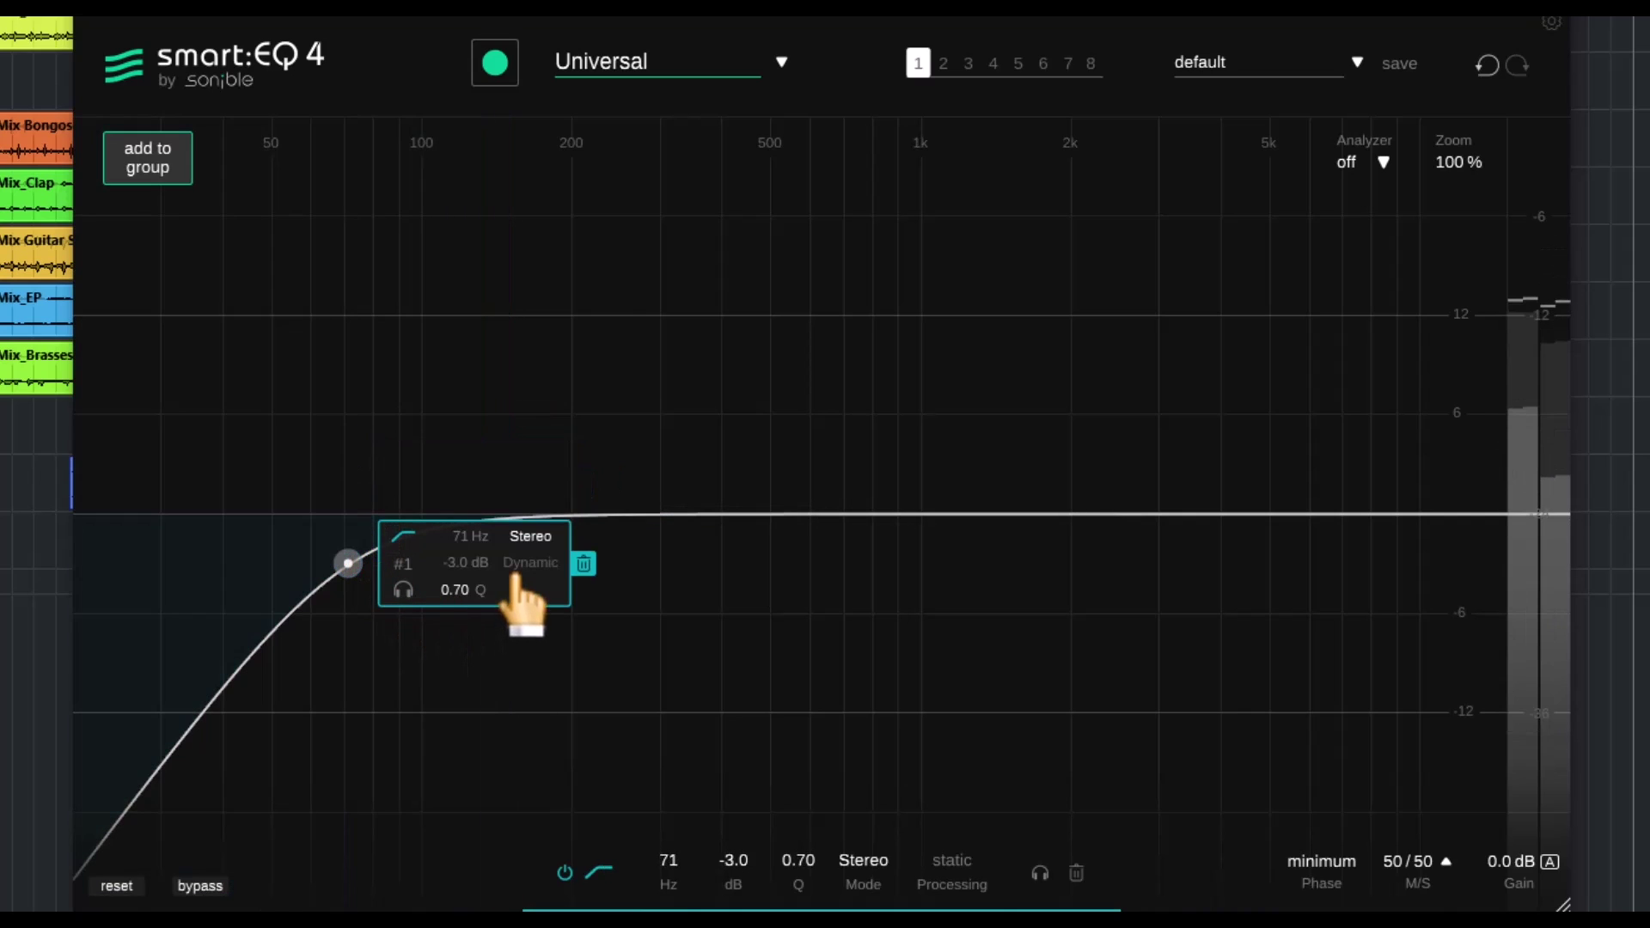
mouse_move(446, 584)
mouse_down()
mouse_move(446, 565)
mouse_move(446, 582)
mouse_up()
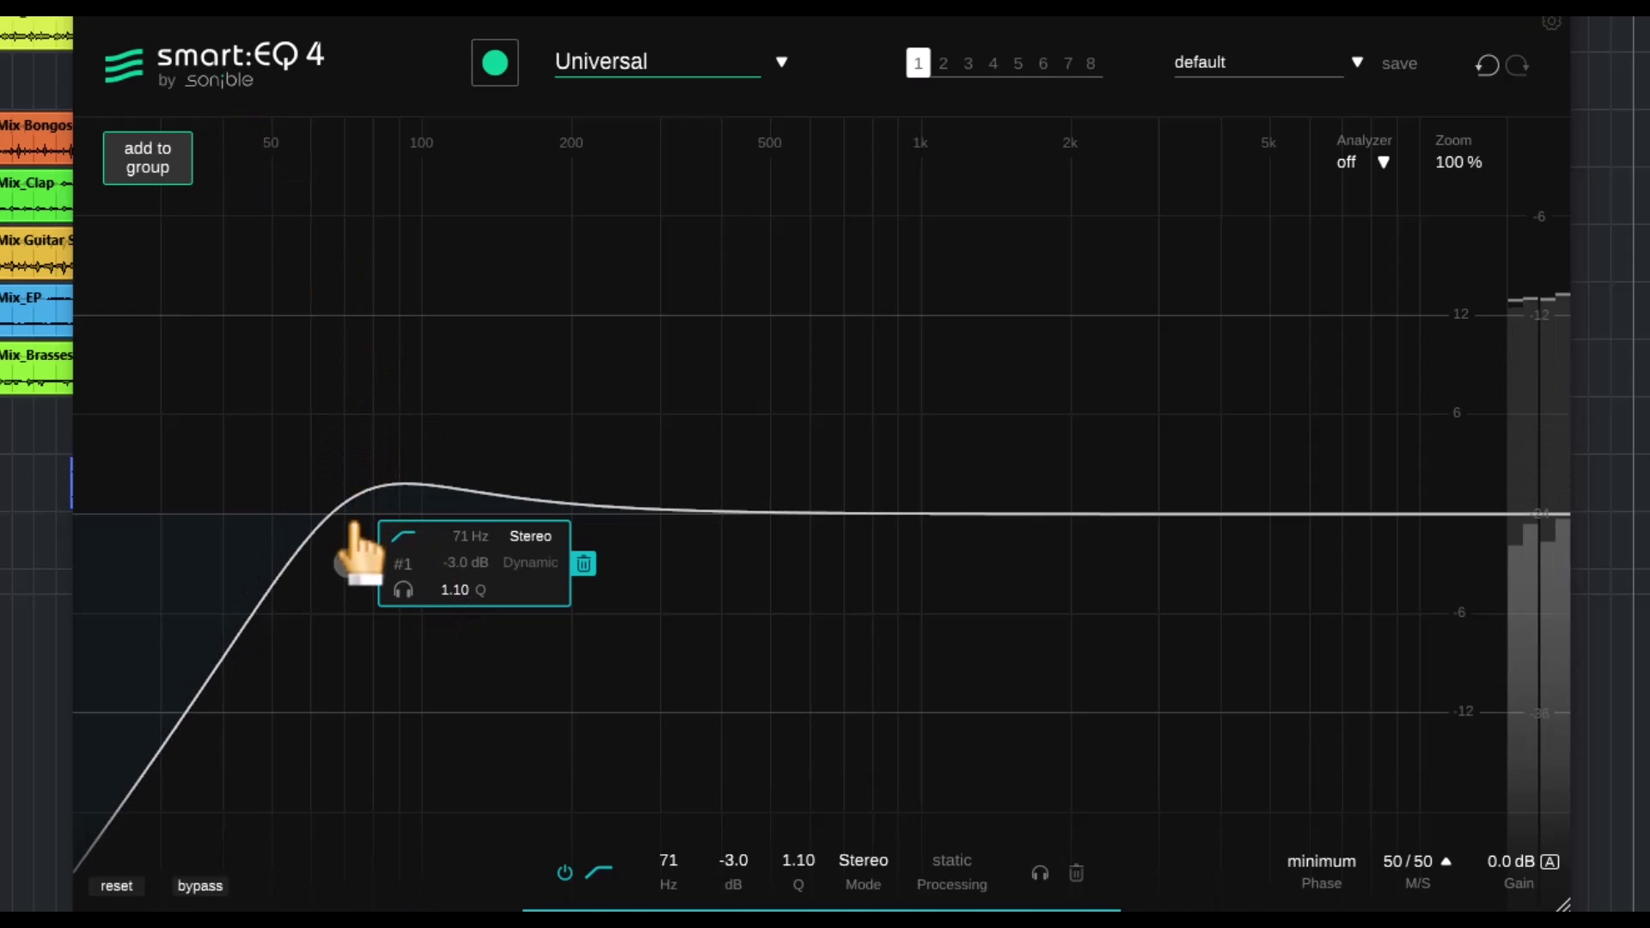
drag(352, 563, 403, 563)
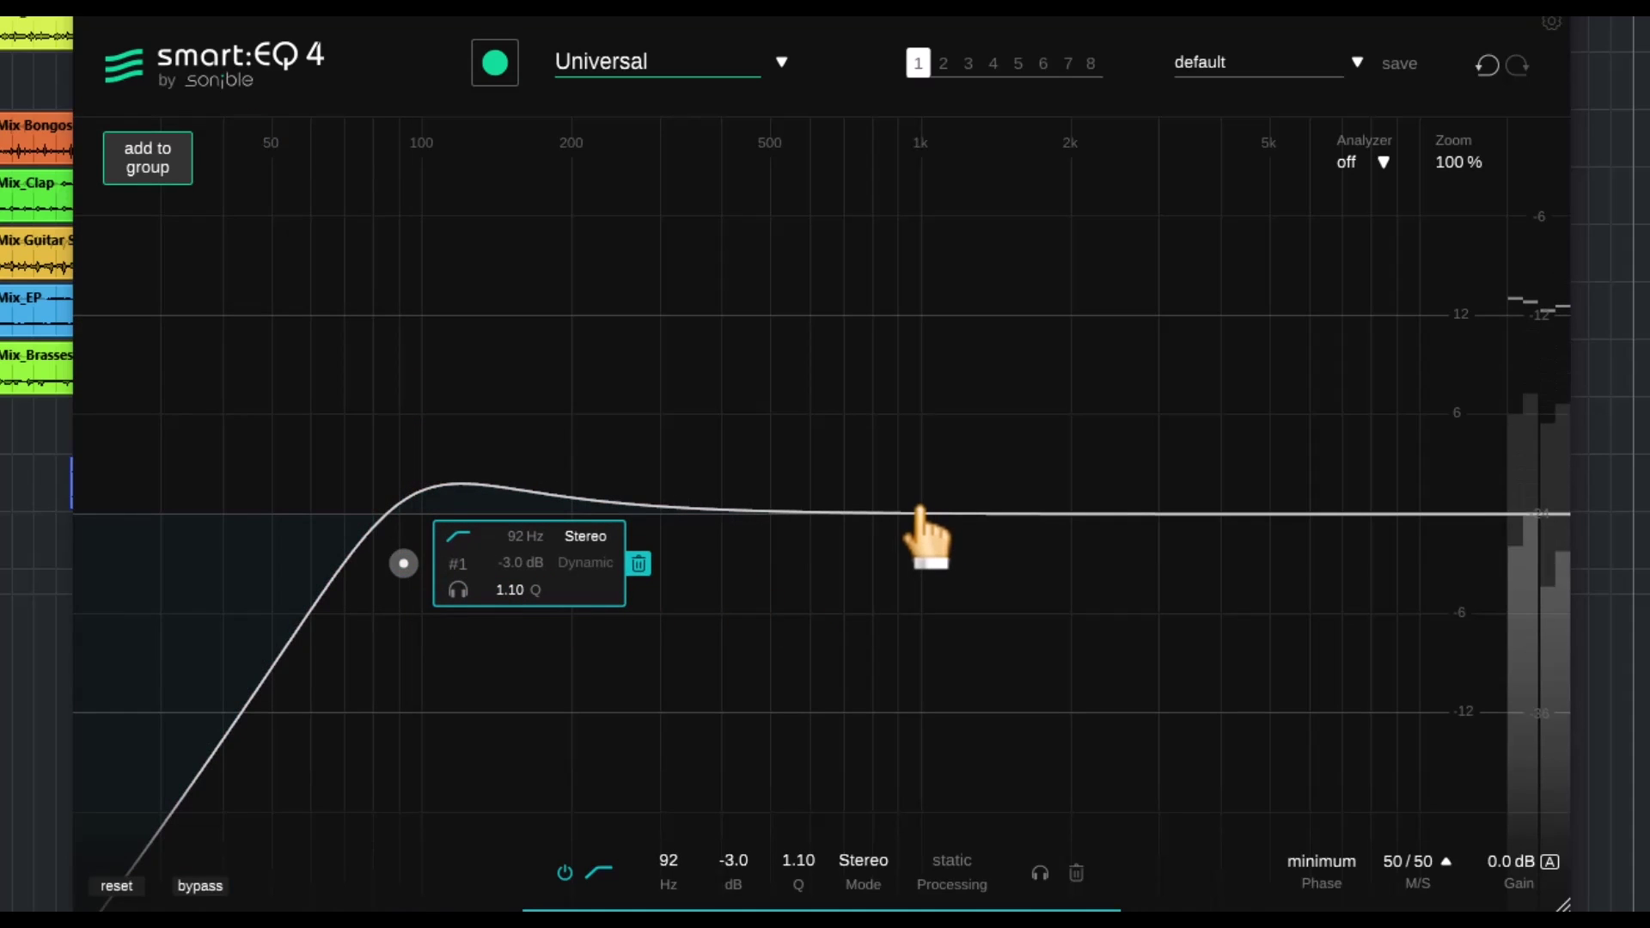
Add a dynamic bell cut of -3.7 dB at 616 Hz, with a 5.6 dB range and -33.3 dB threshold.
drag(915, 513, 816, 474)
click(992, 534)
drag(898, 724, 955, 799)
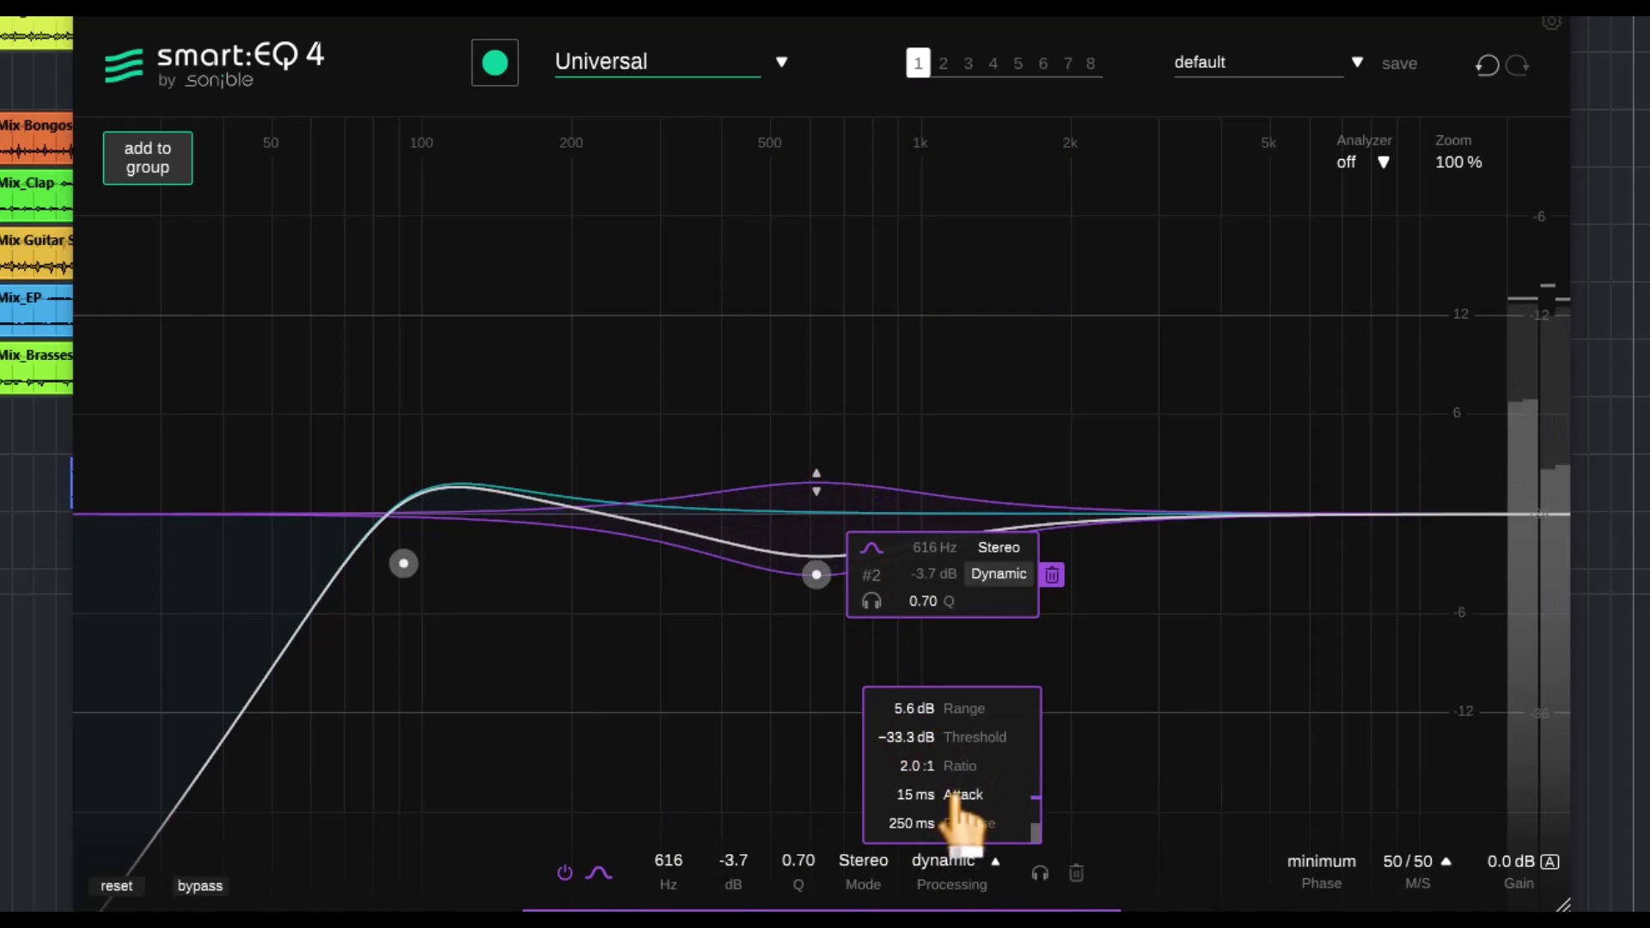
Add a high shelf band at 5.3 kHz with a 5.6 dB boost.
double_click(1281, 515)
click(1334, 488)
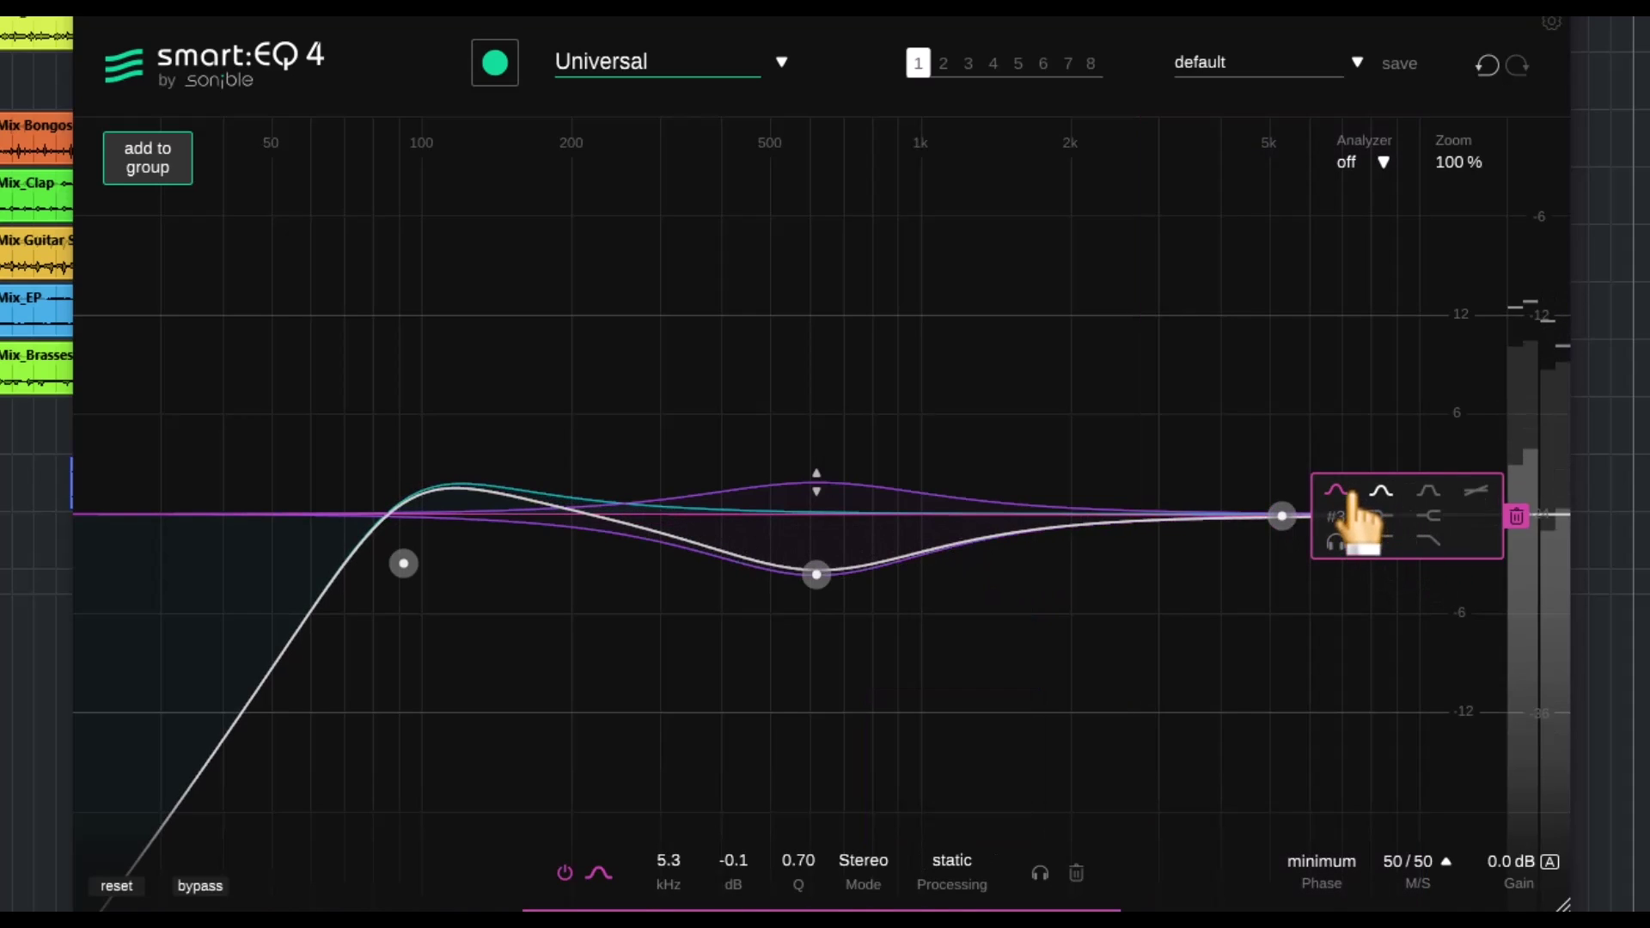
click(1429, 516)
drag(1282, 515, 1281, 421)
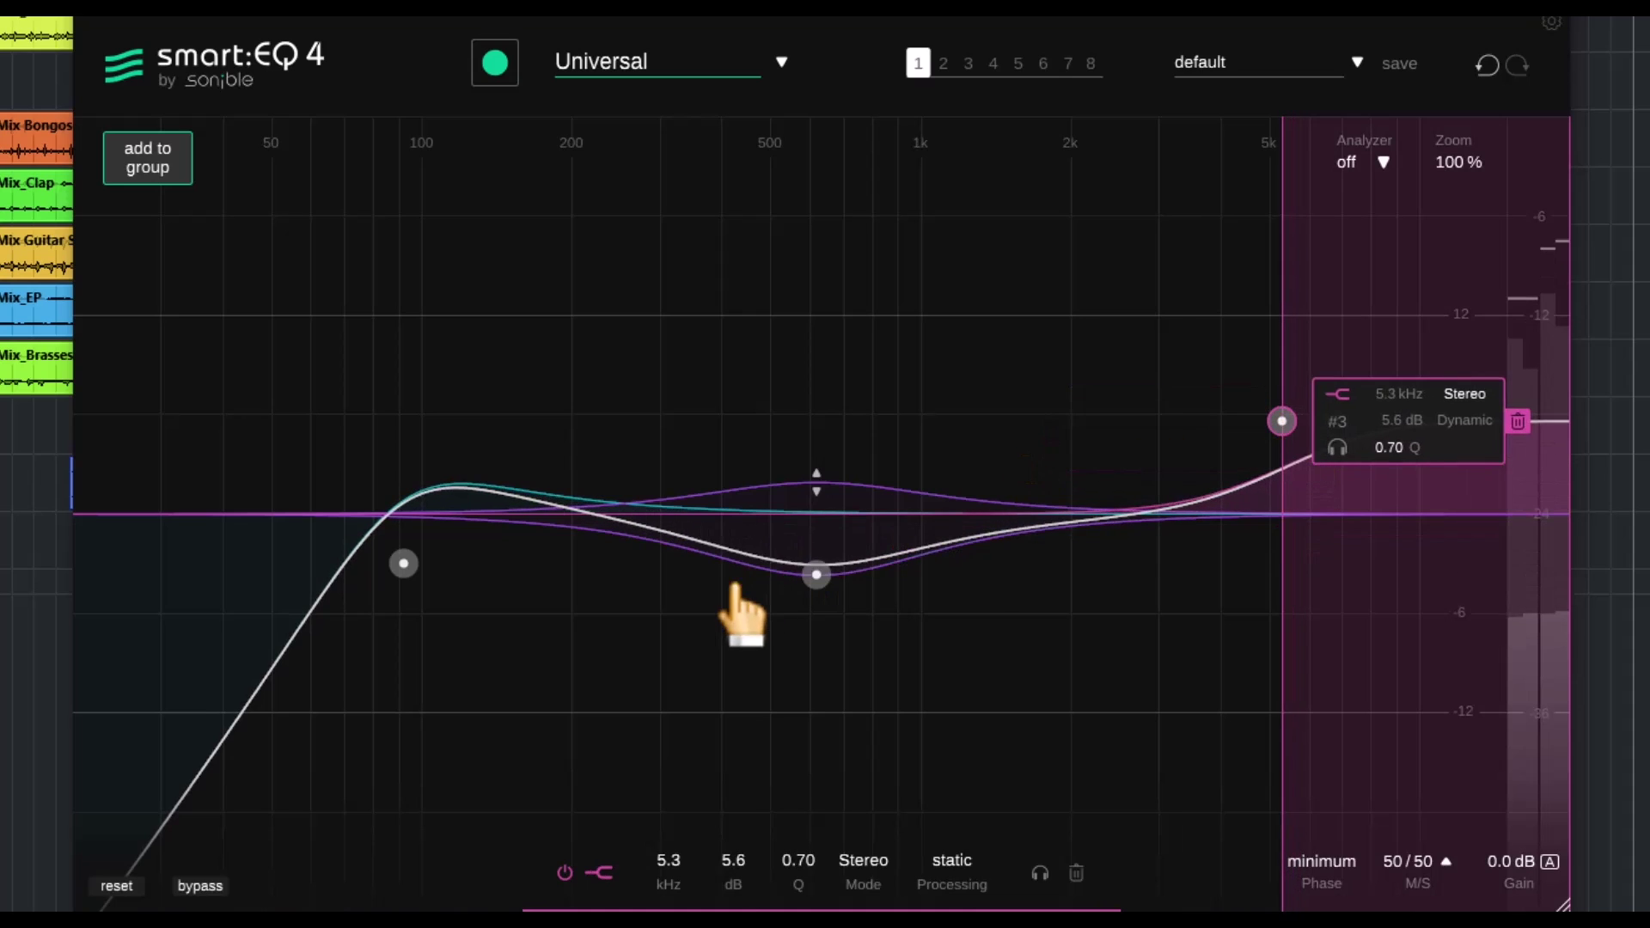
Select the dynamic bell band and compare the drums with and without the EQ by toggling bypass.
click(740, 576)
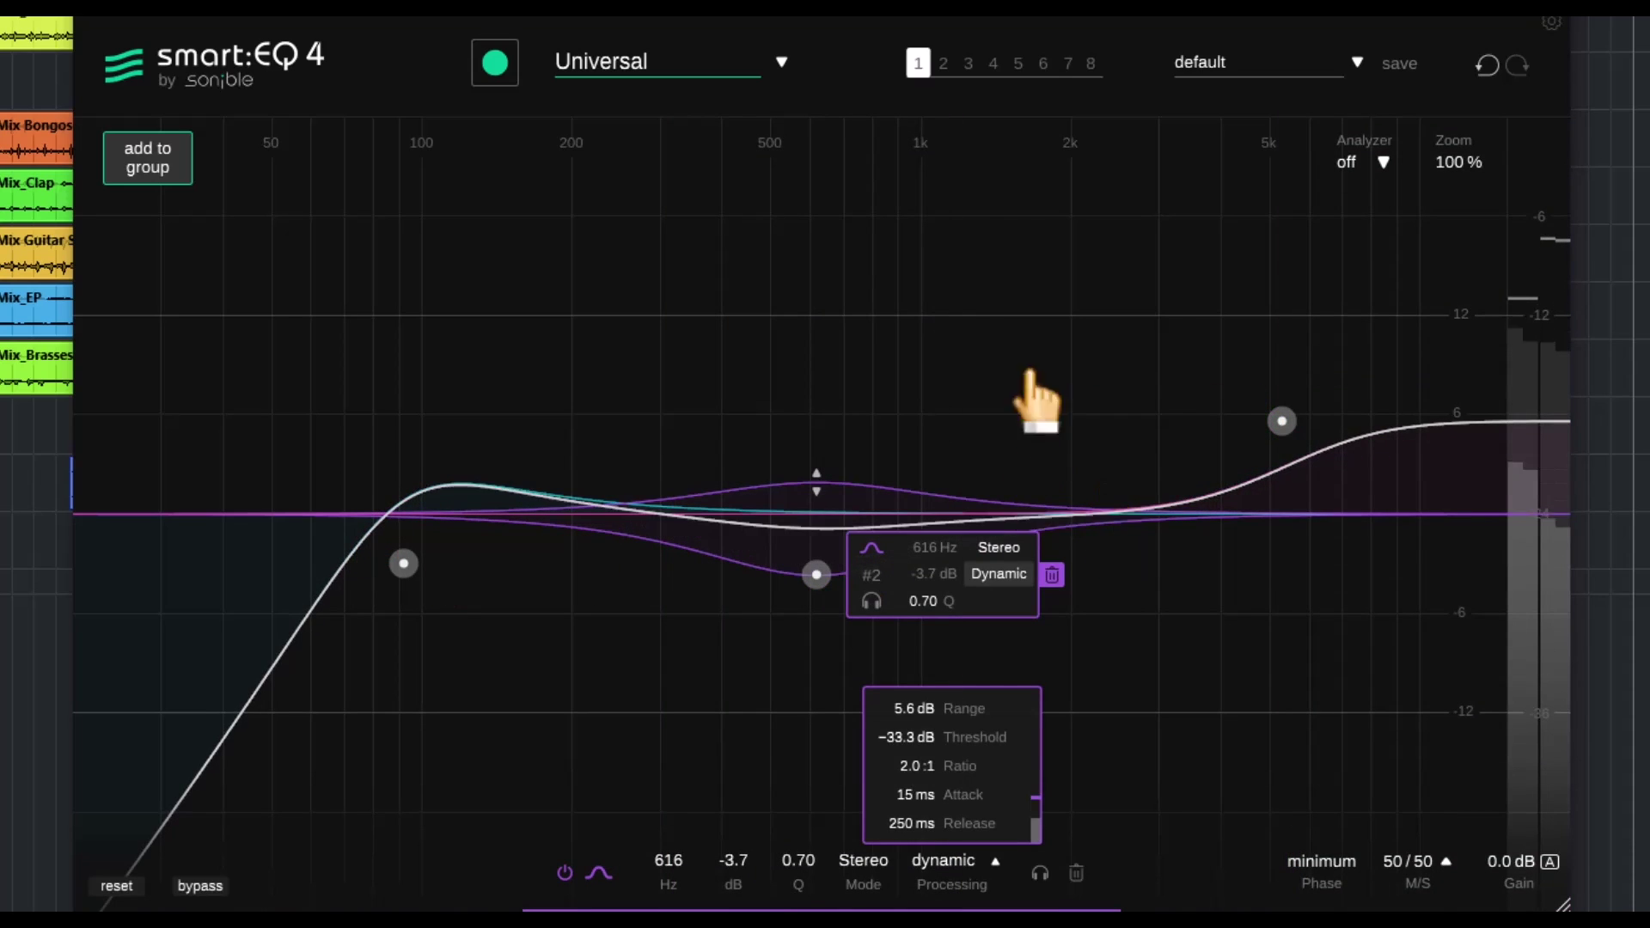
click(203, 886)
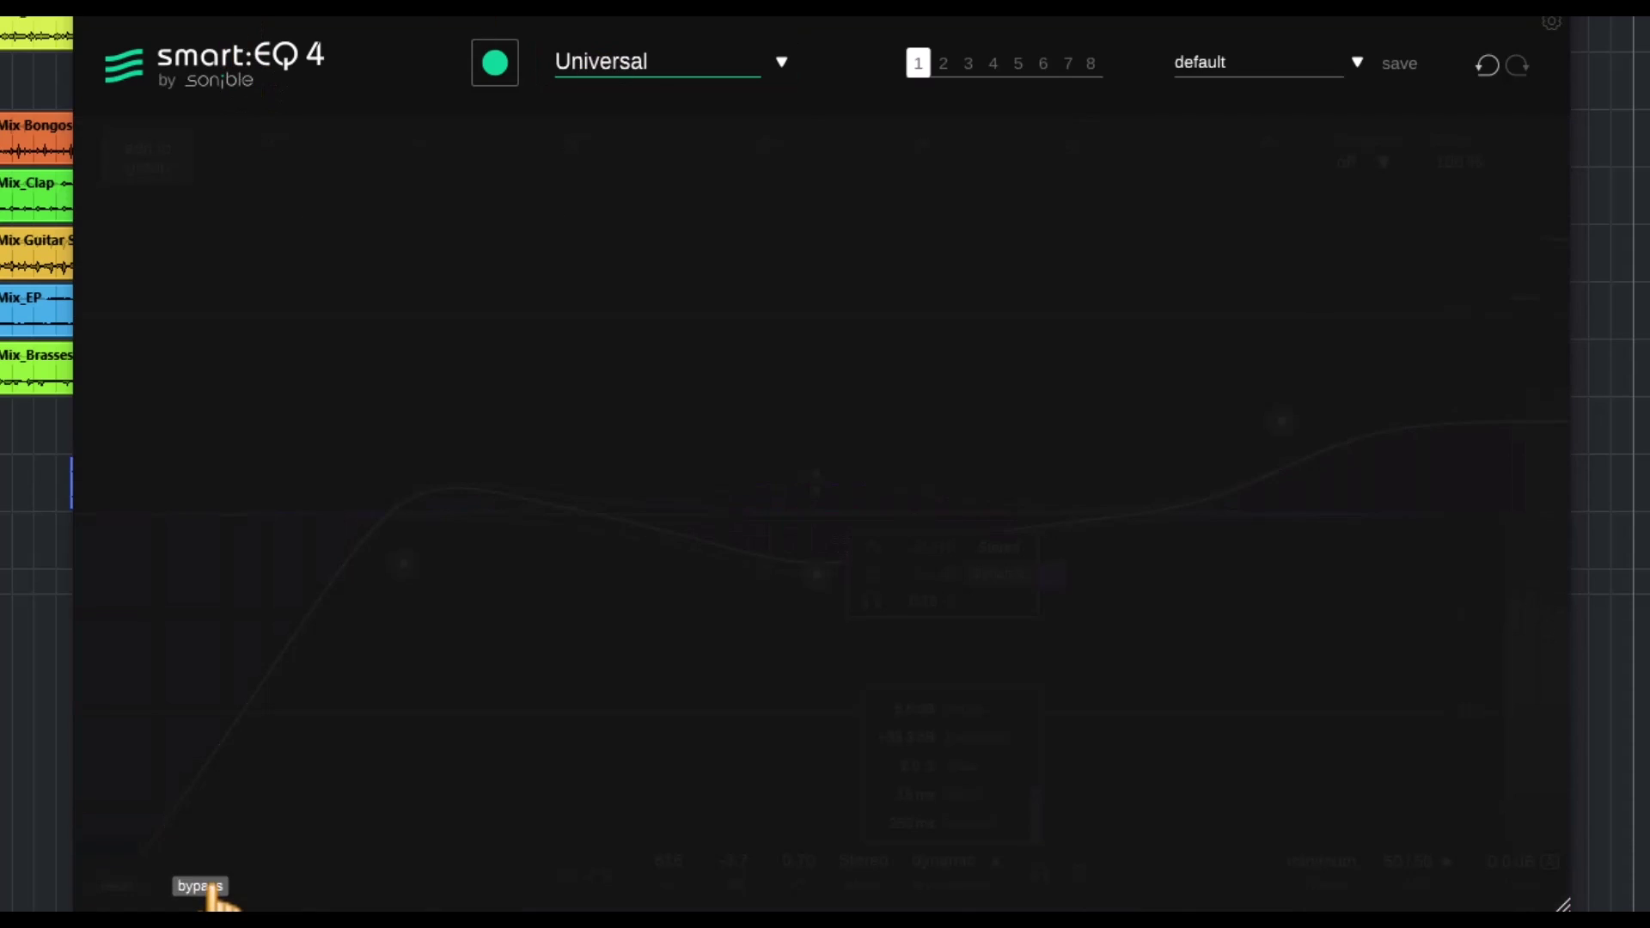
click(205, 887)
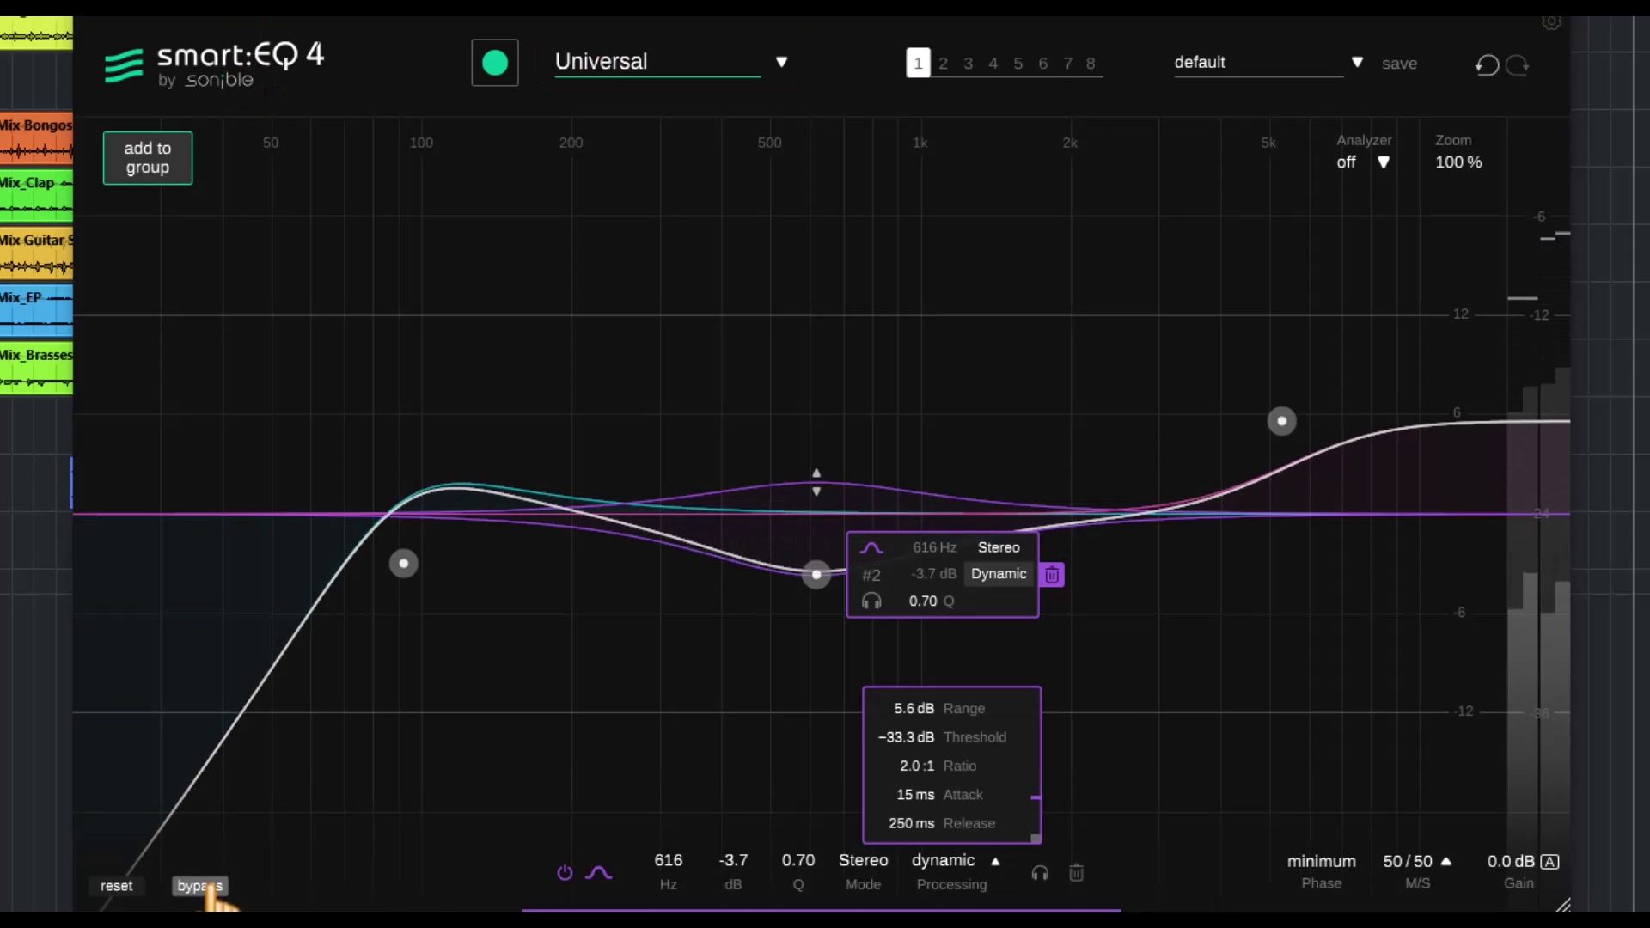
click(206, 890)
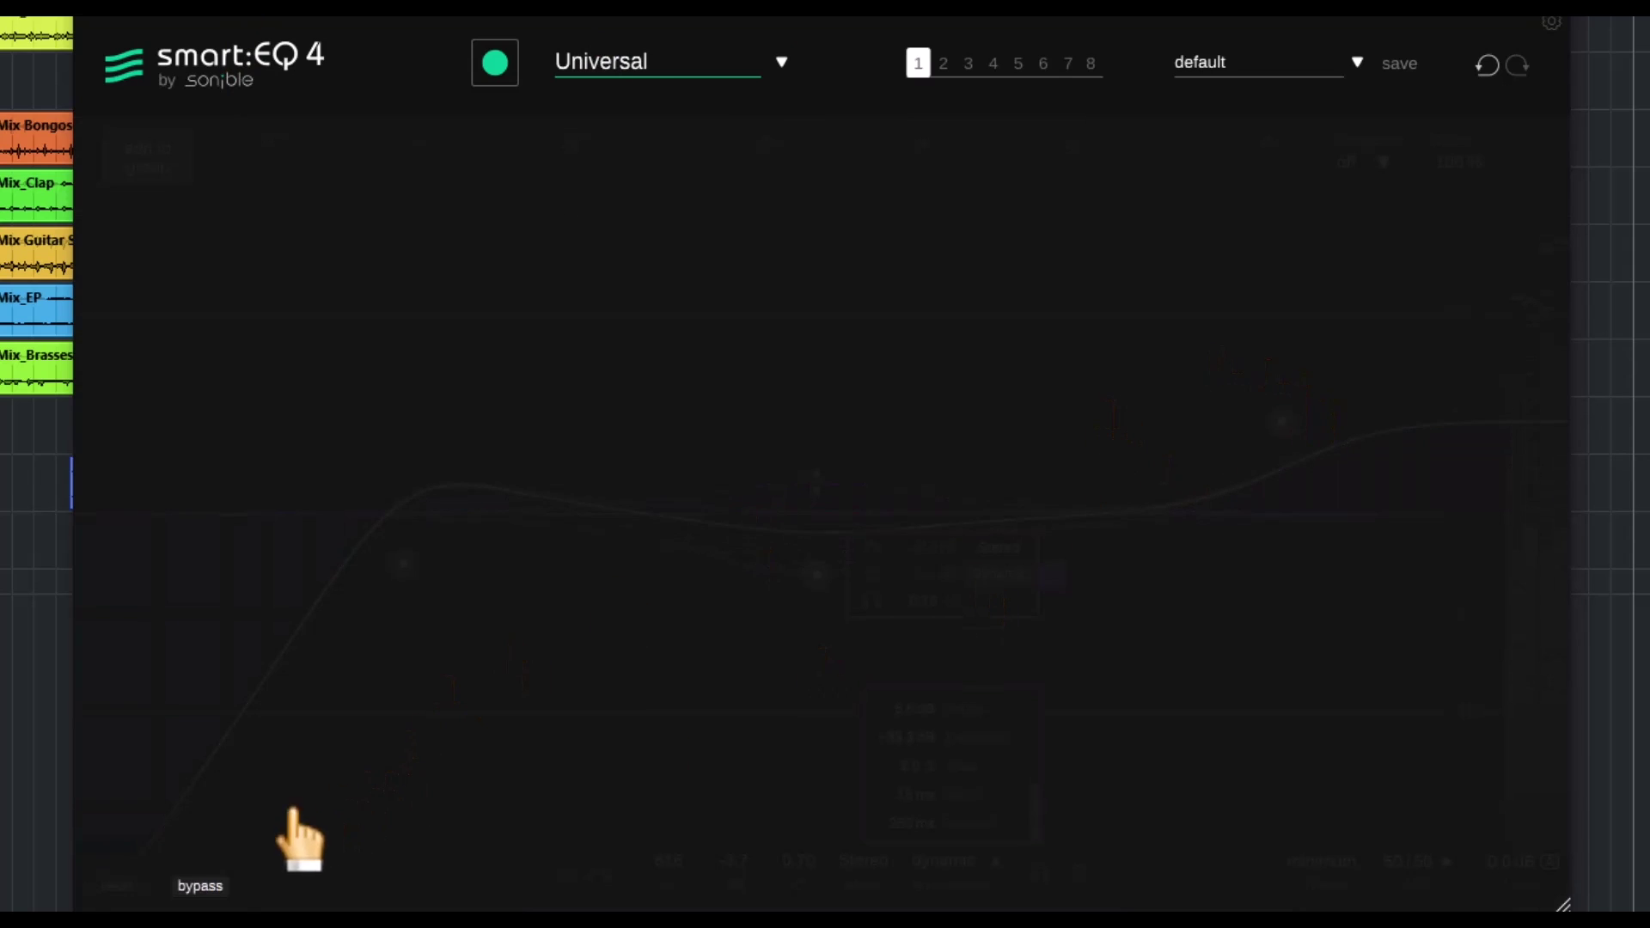
click(220, 890)
Move the high shelf to 5.5 kHz and 3.2 dB, and run smart filter learning with the Drums | Drumset profile.
drag(1281, 421, 1291, 462)
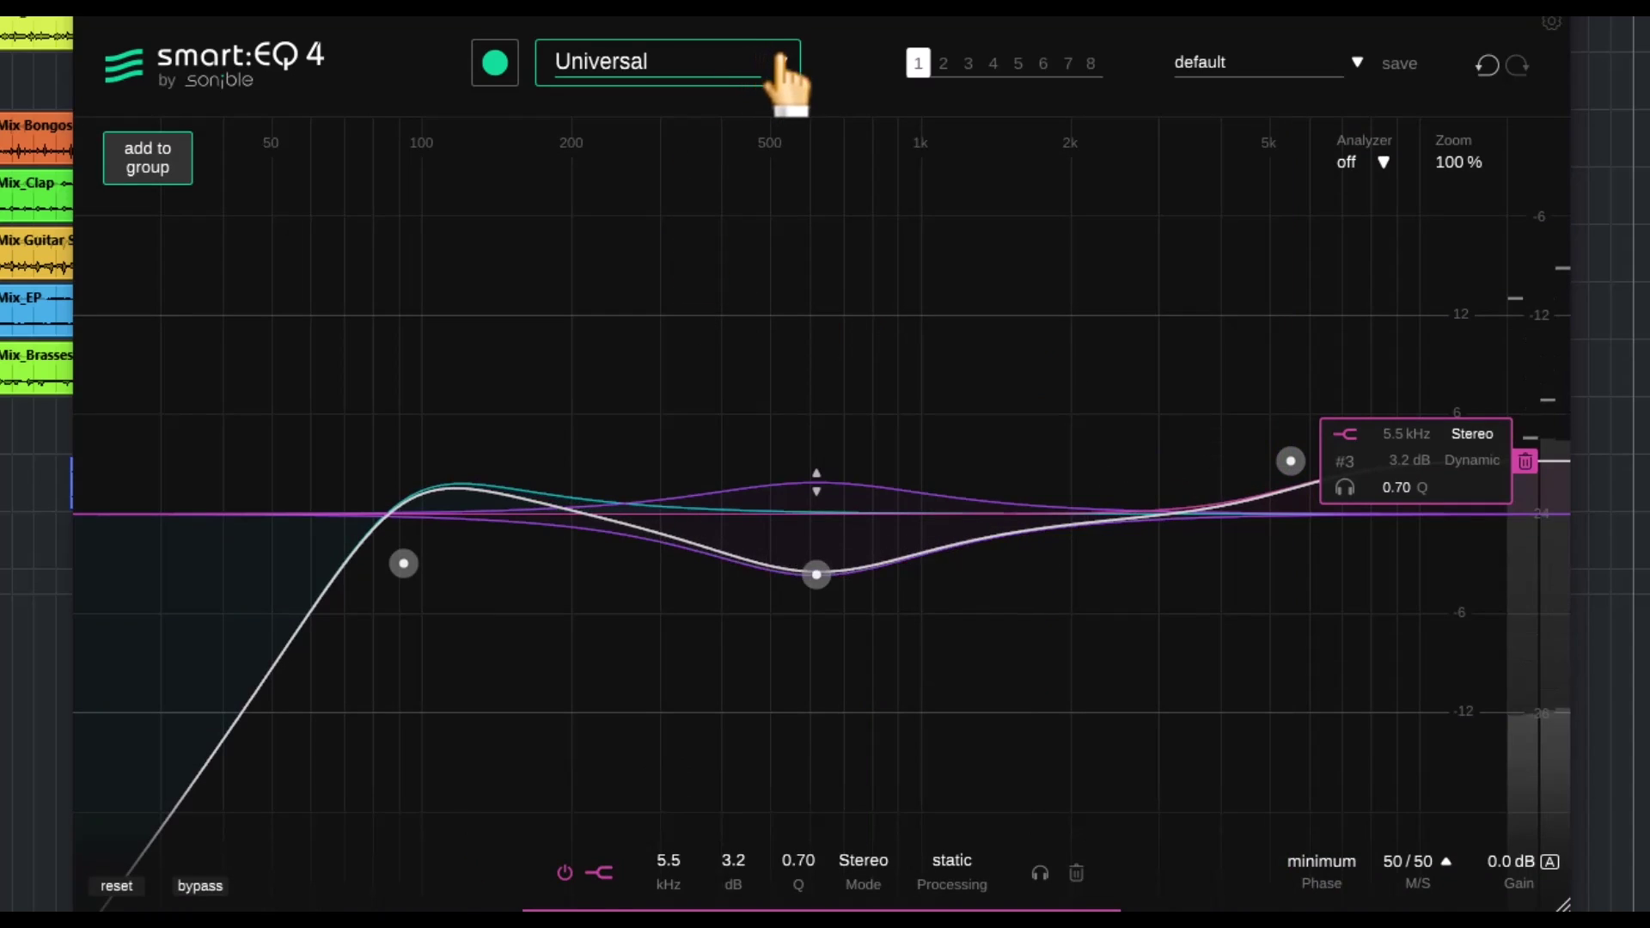
click(779, 63)
mouse_move(696, 183)
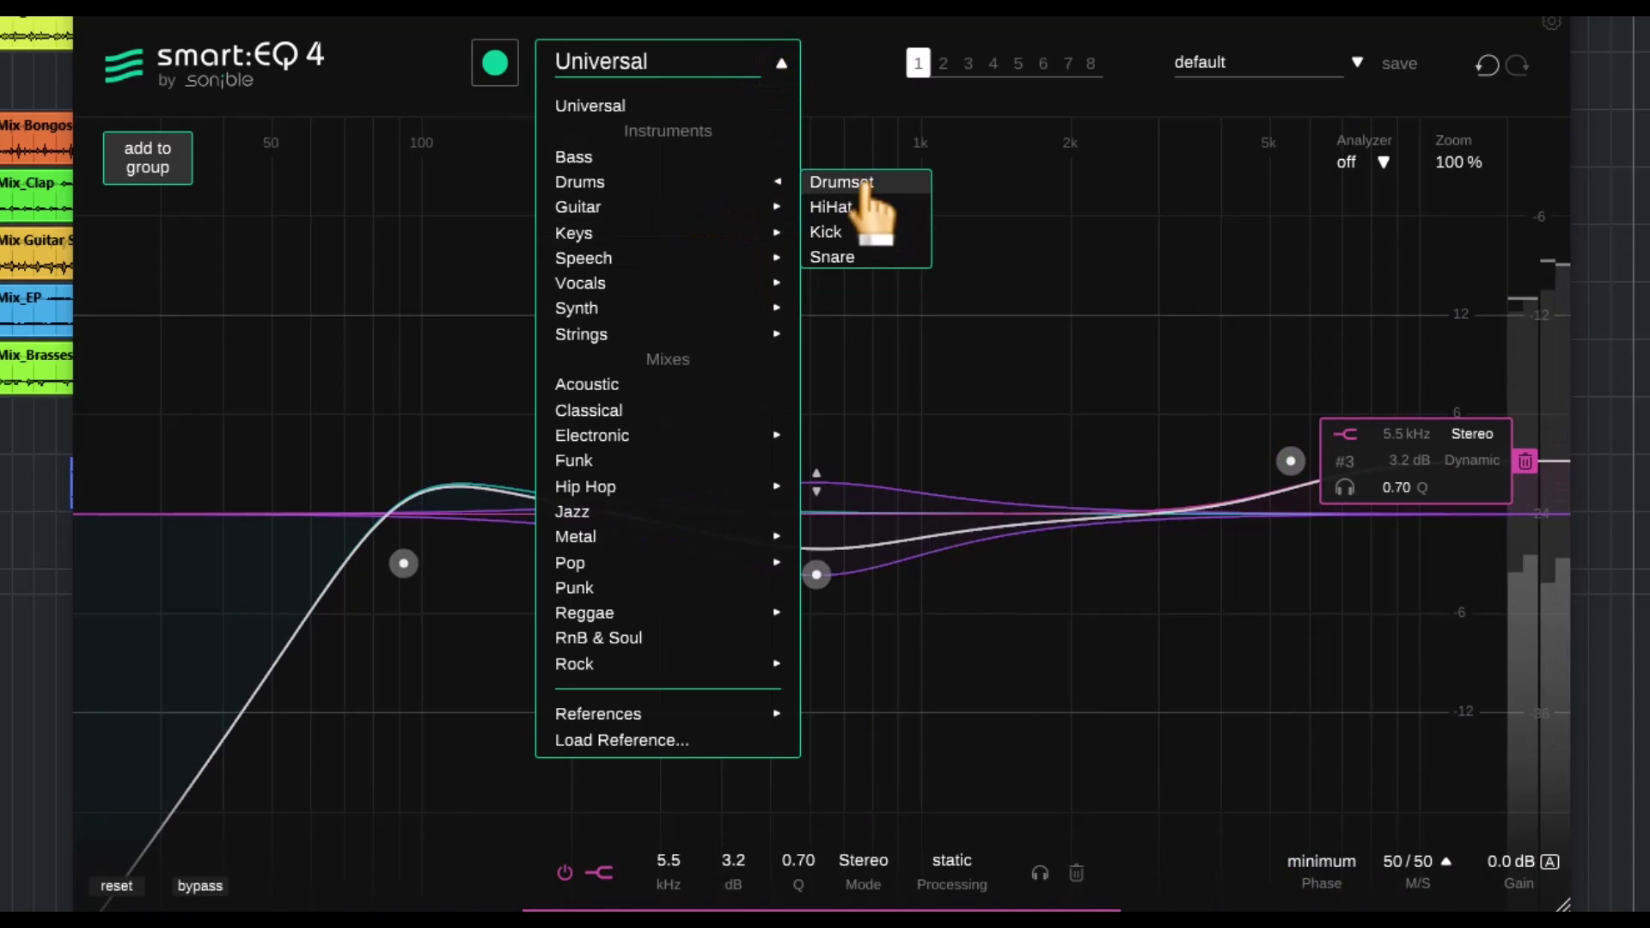
click(894, 177)
click(498, 63)
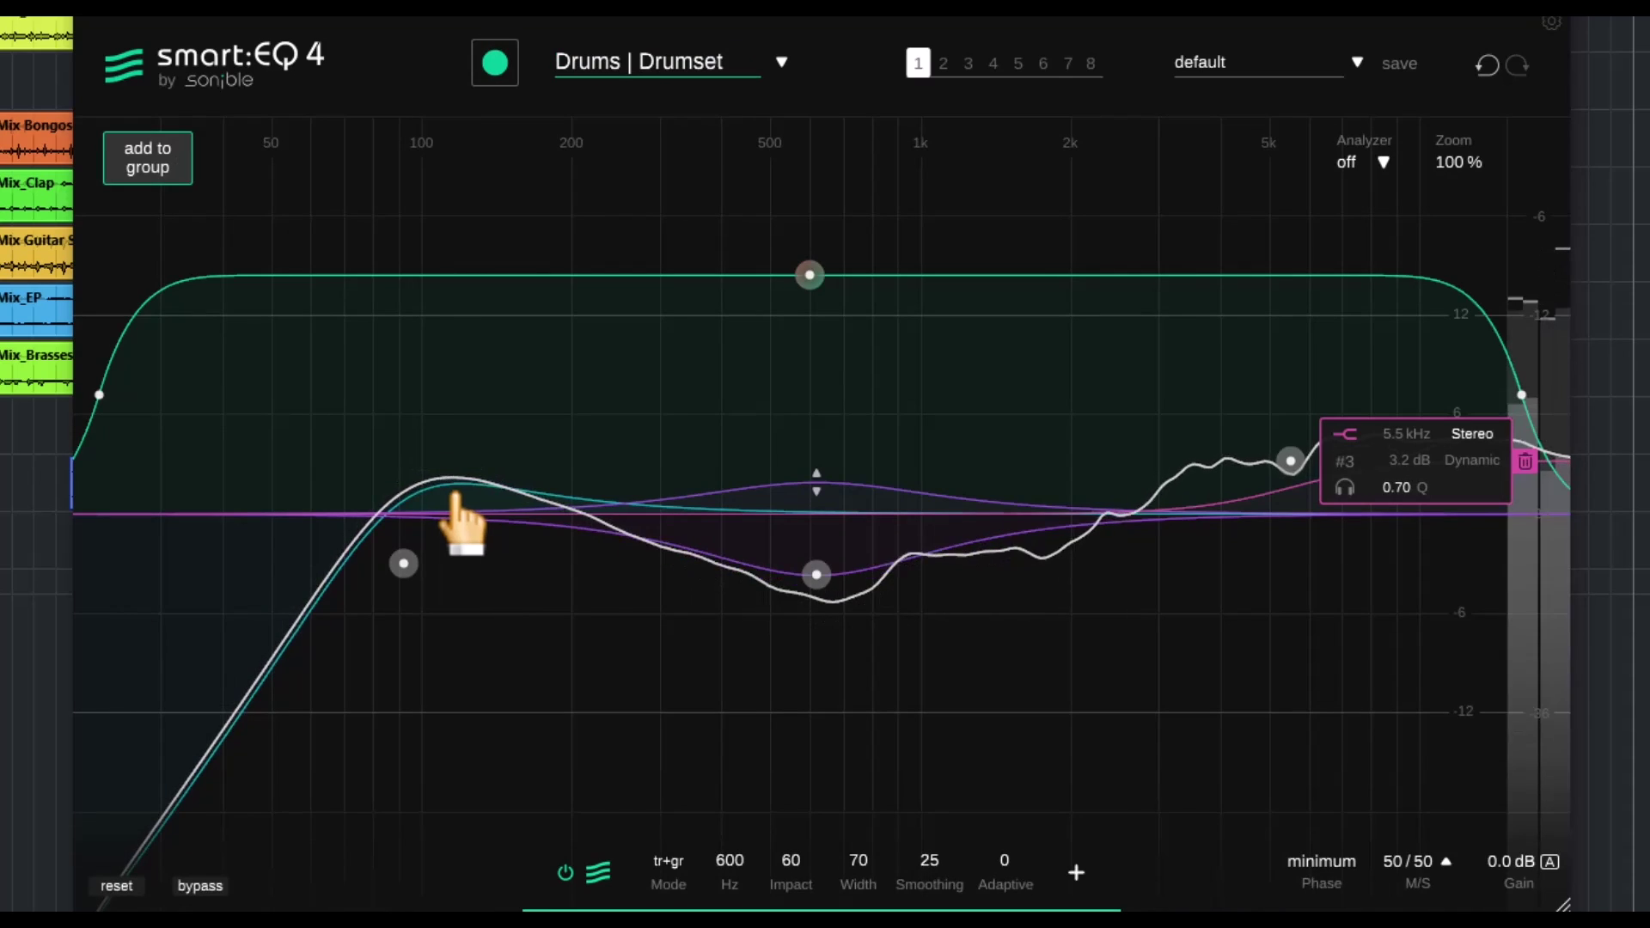
Set the smart filter to 537 Hz with an impact of 56, and raise the high shelf's boost.
mouse_move(811, 276)
mouse_down()
mouse_move(818, 182)
mouse_move(799, 151)
mouse_move(781, 773)
mouse_move(811, 456)
mouse_move(785, 295)
mouse_up()
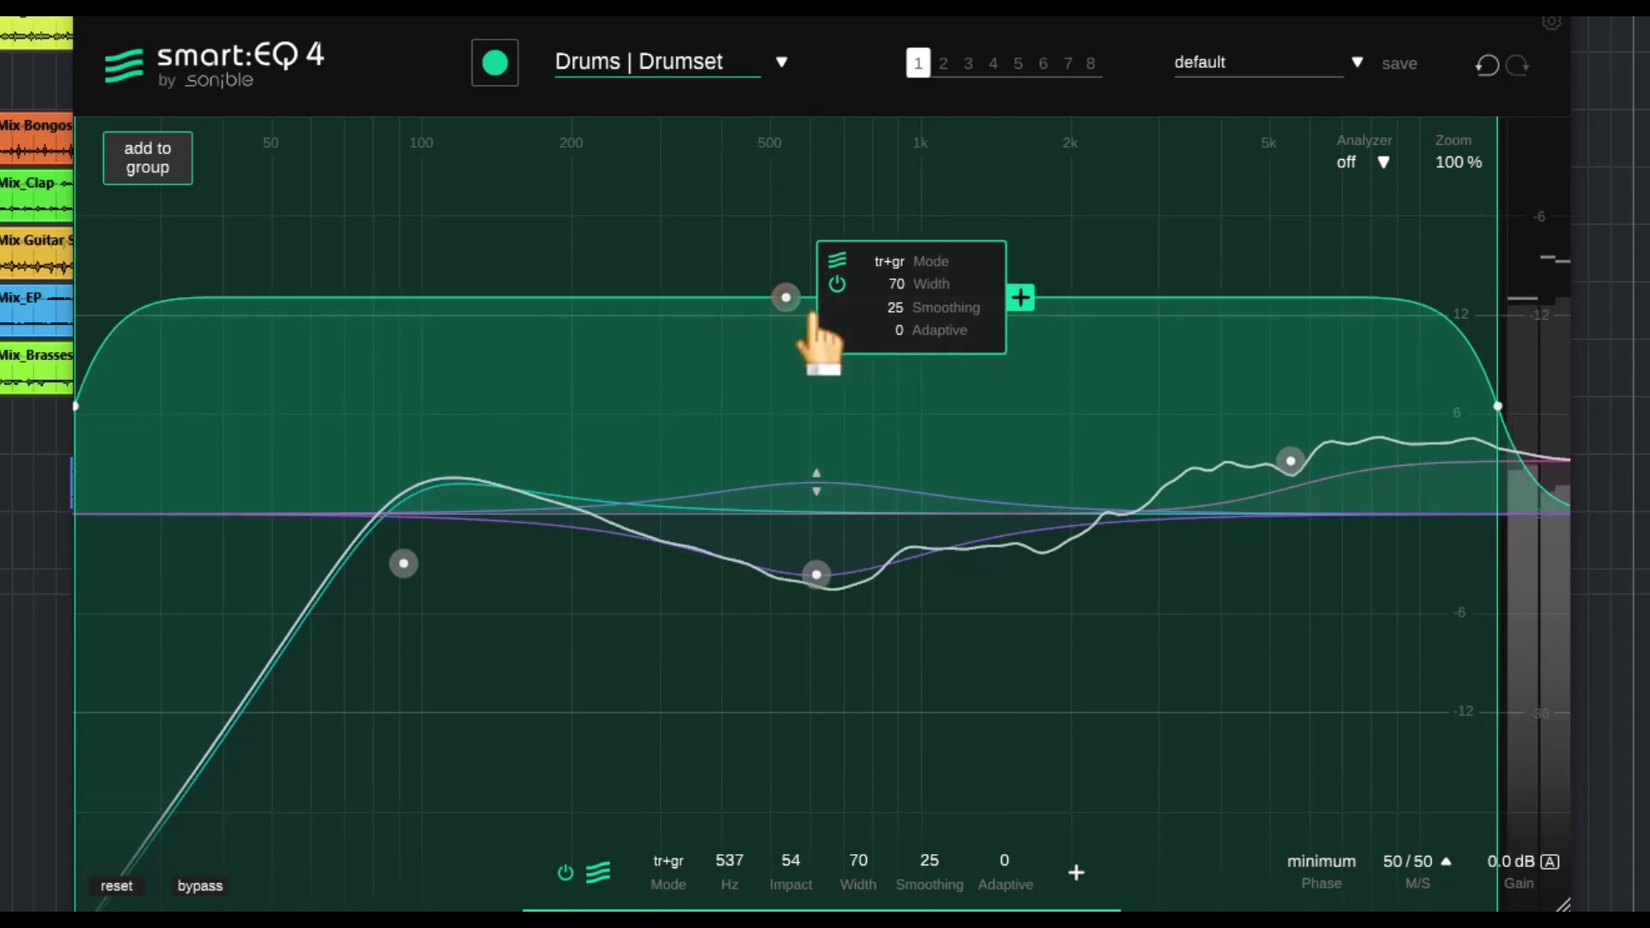
drag(1290, 461, 1302, 422)
click(786, 294)
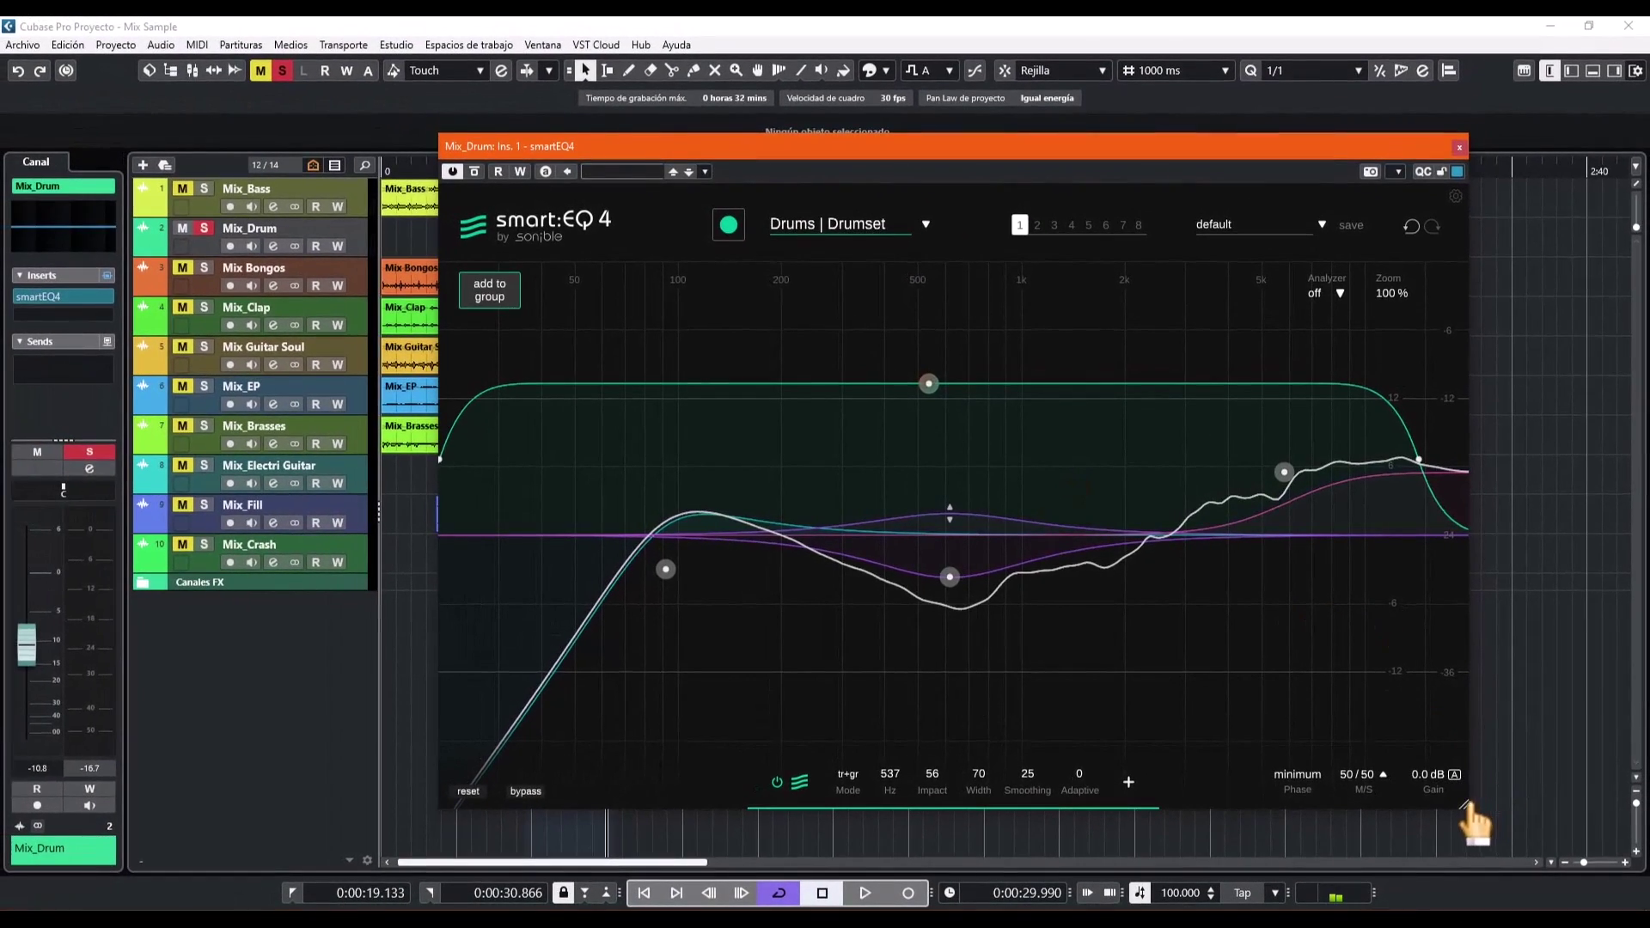
Shrink Mix_Drum's smartEQ4 window and move it over the track list.
drag(1463, 808, 1170, 670)
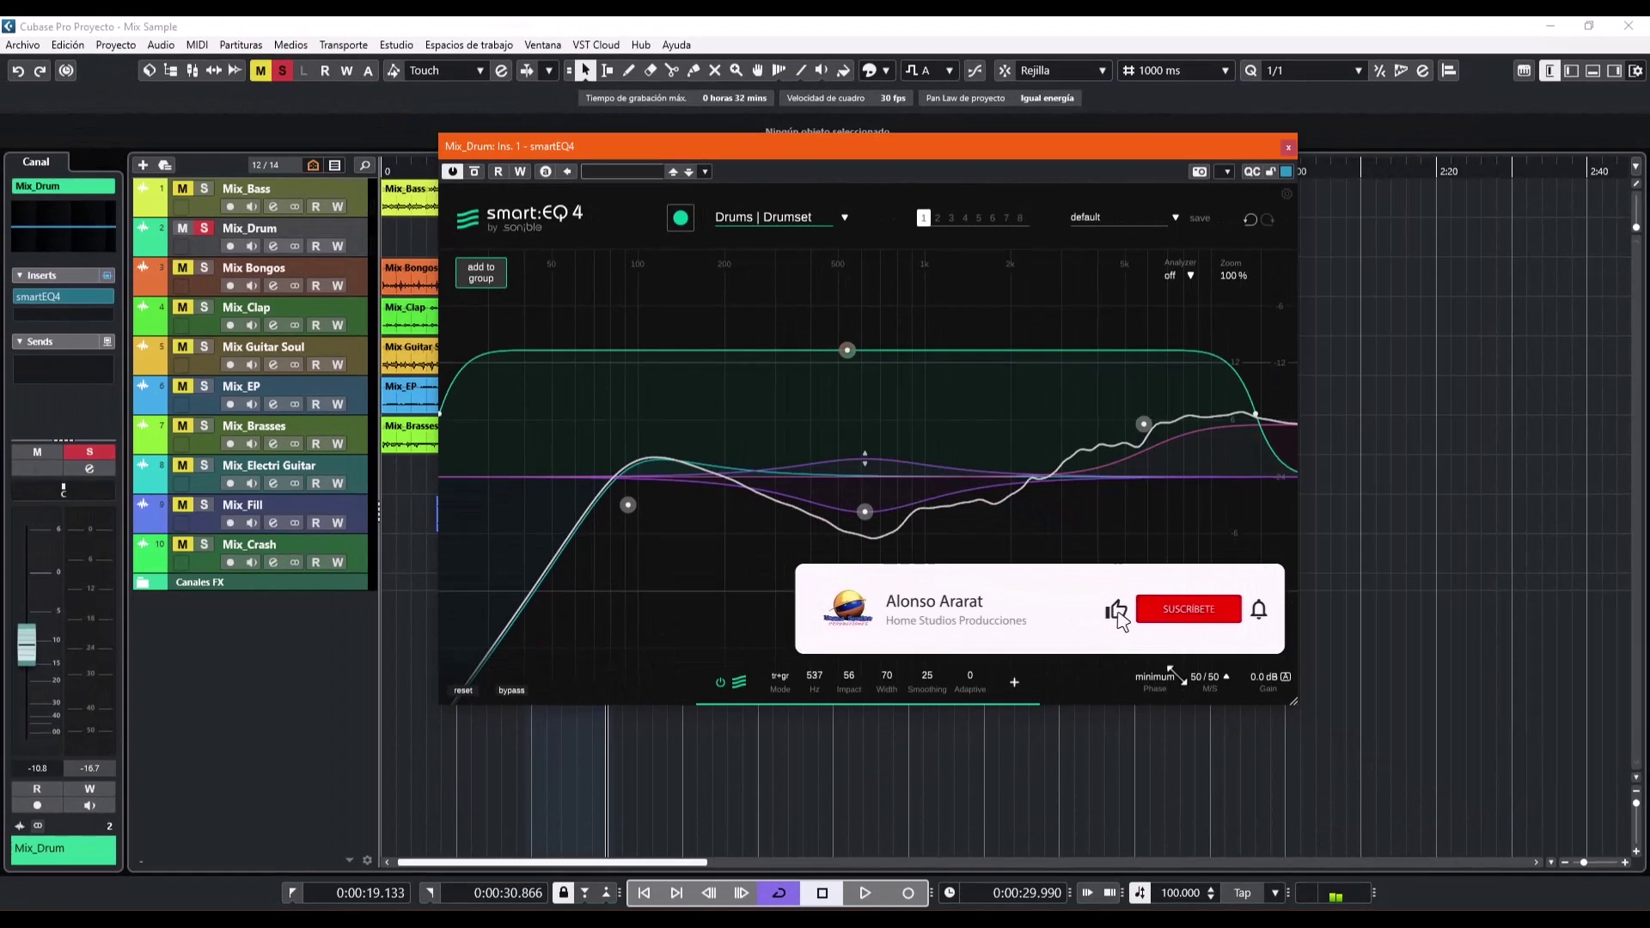
drag(889, 148, 746, 154)
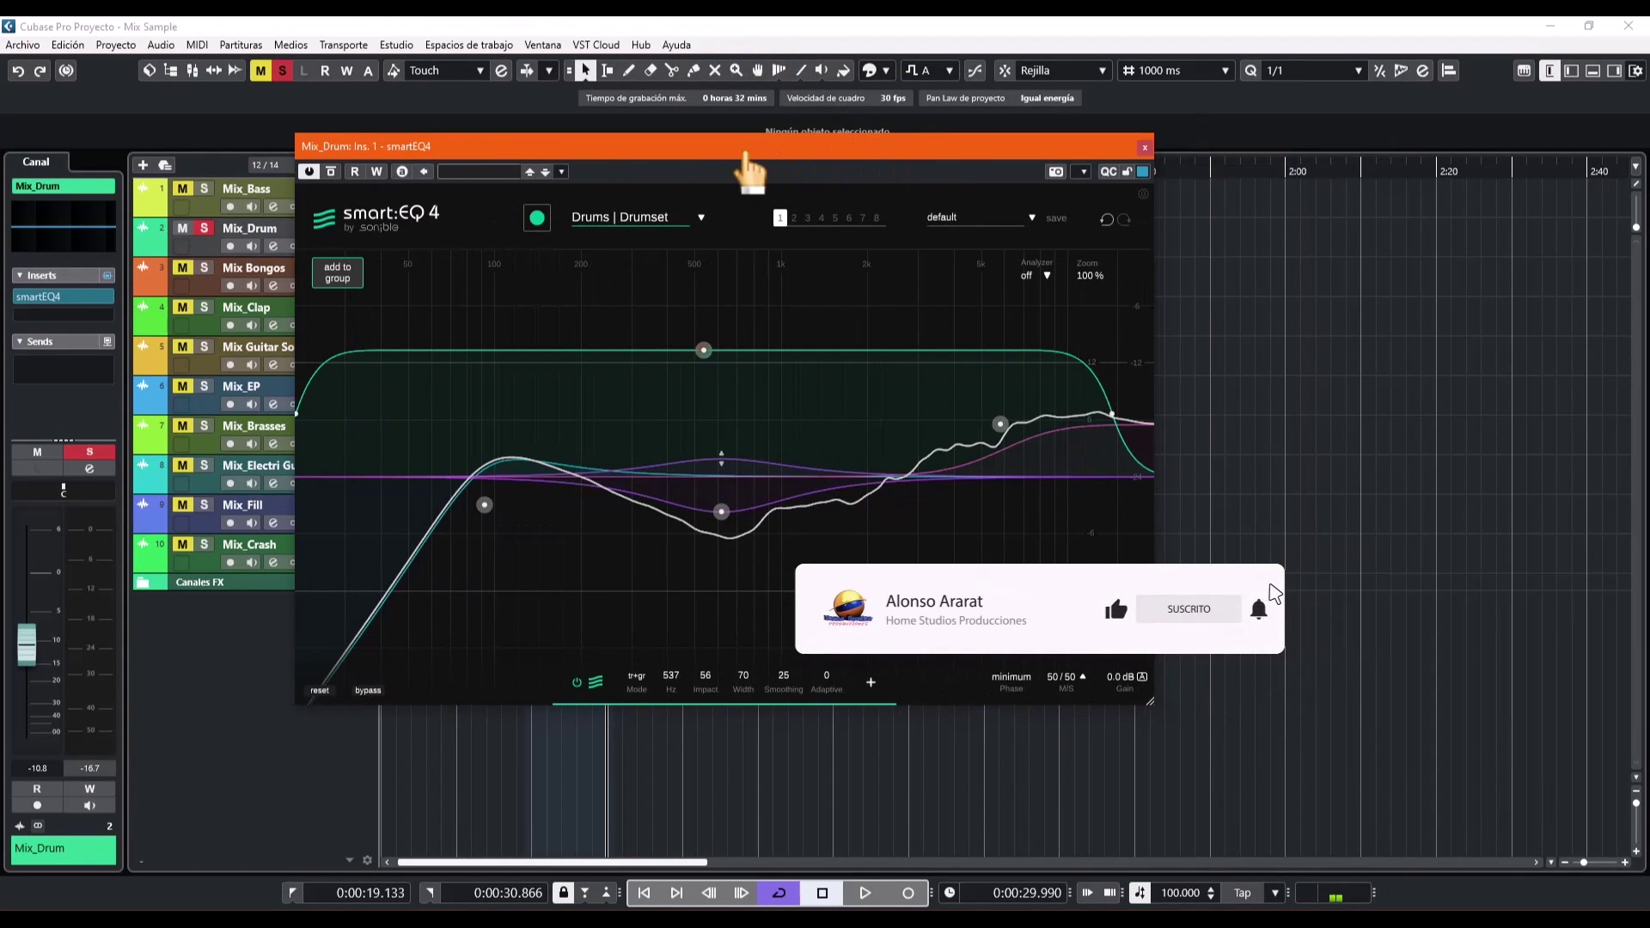